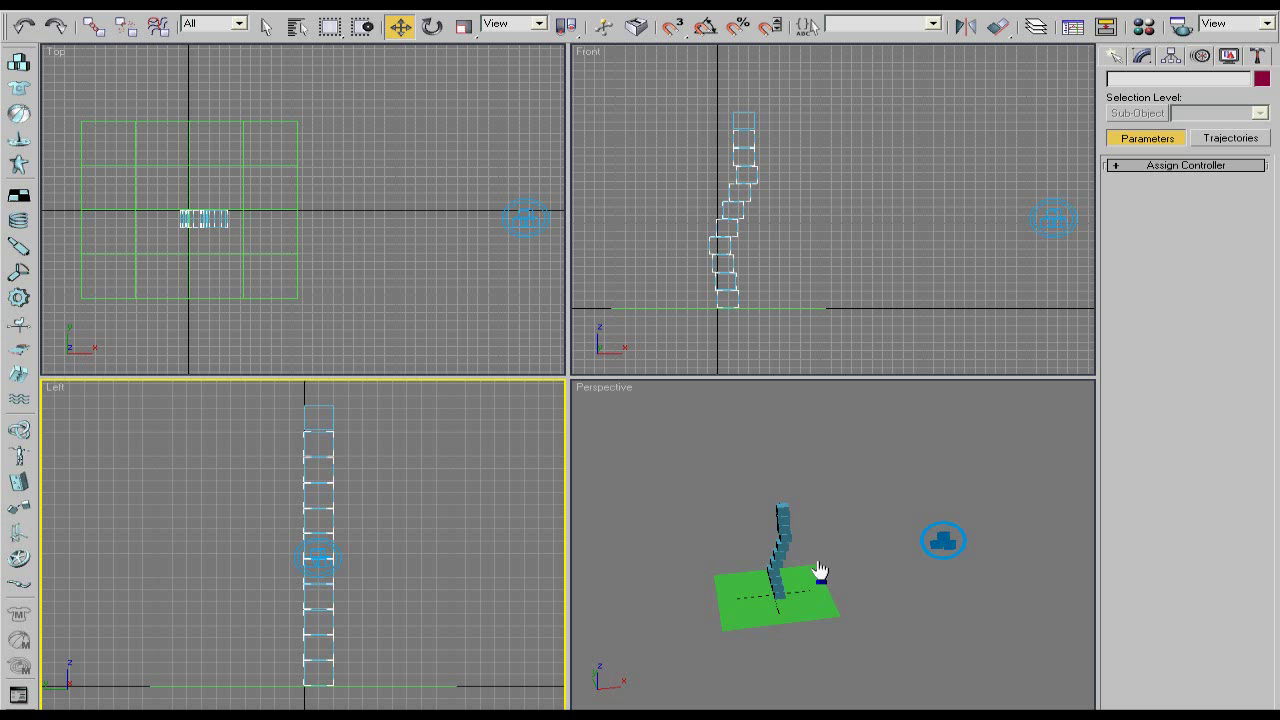
# Play back the stacked-box tower's animation in the perspective view, then return it to the start.
pyautogui.click(872, 599)
pyautogui.scroll(3, 860, 632)
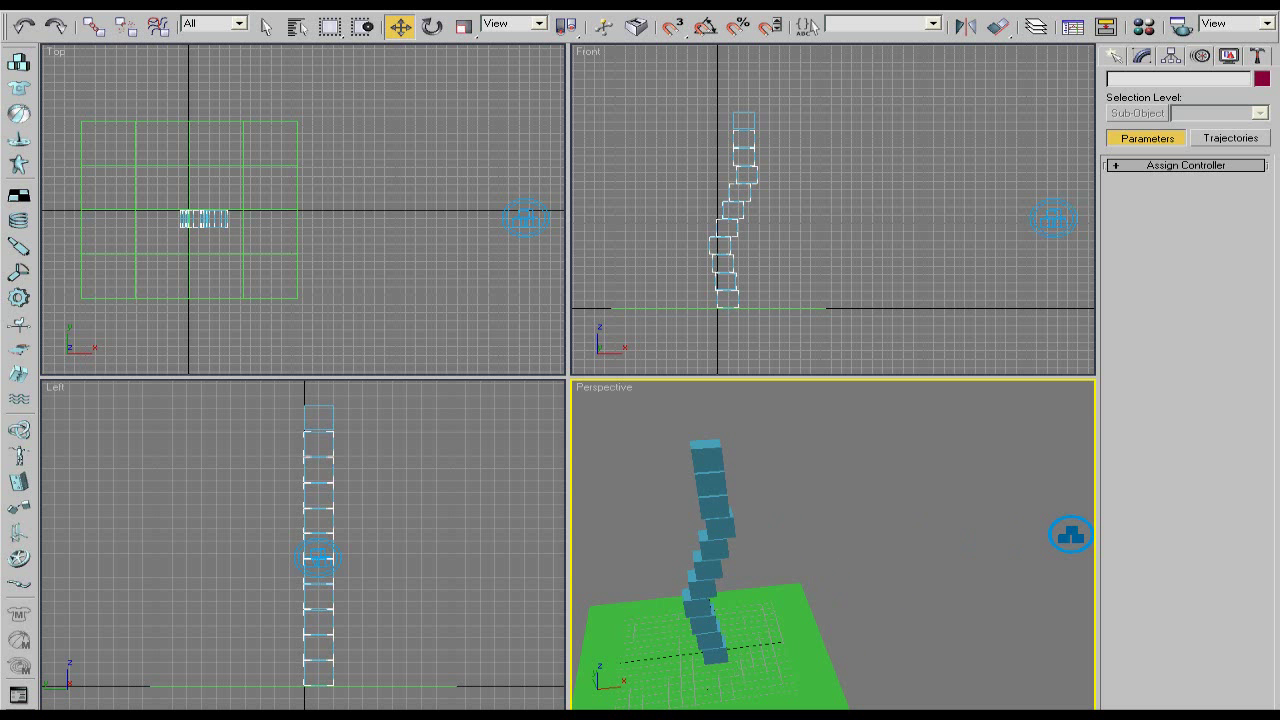
pyautogui.press('/')
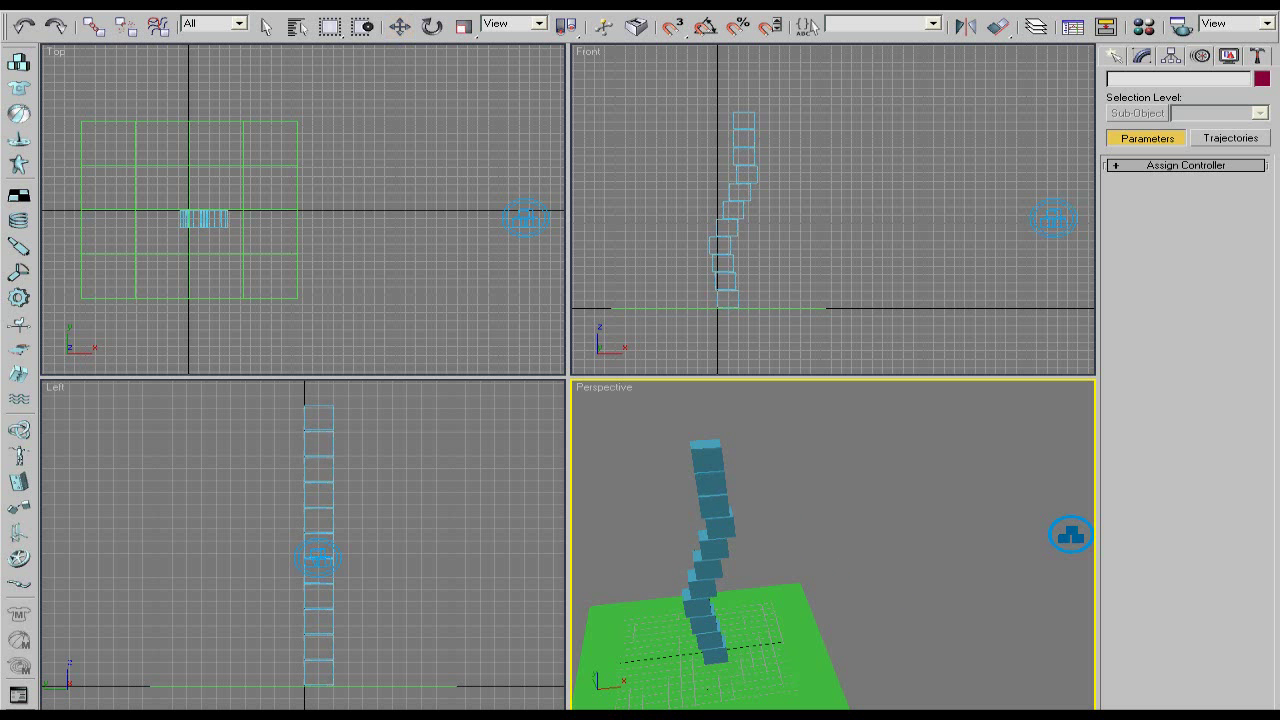
pyautogui.moveTo(997, 707); pyautogui.dragTo(40, 700)
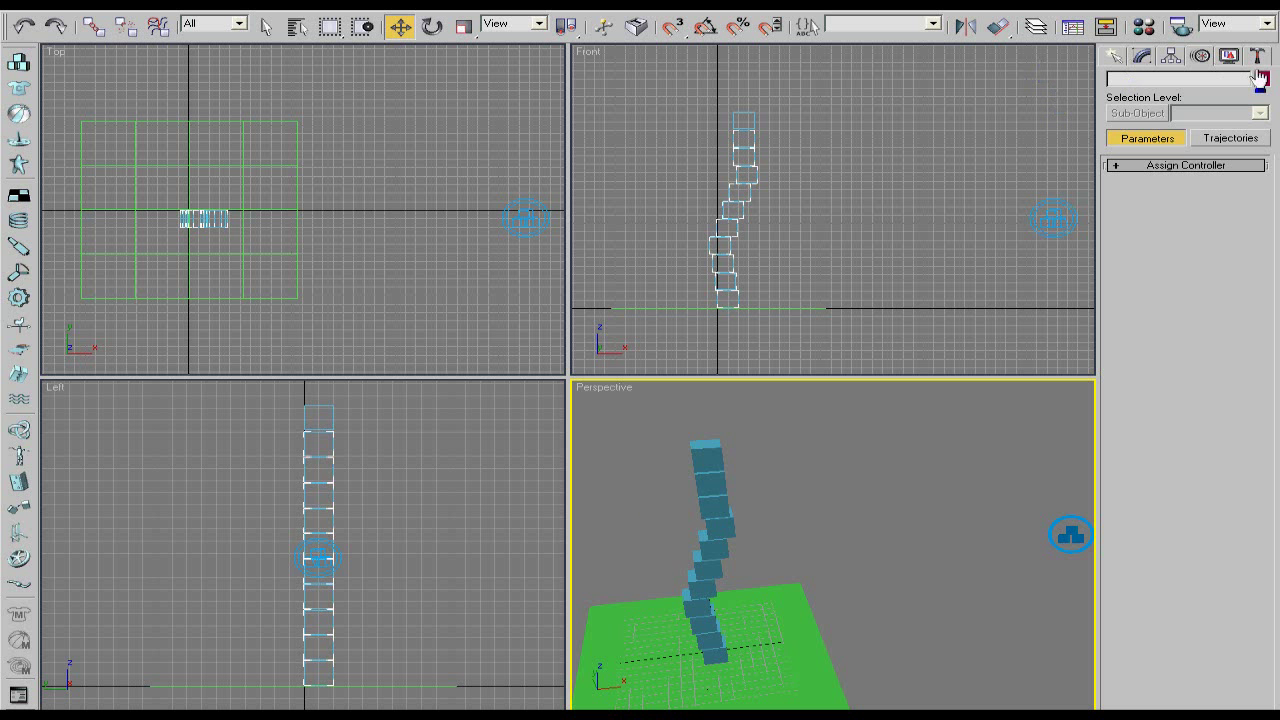
# Create a biped about 40 units tall beside the box tower and move it onto the tower's topmost box.
pyautogui.click(1115, 57)
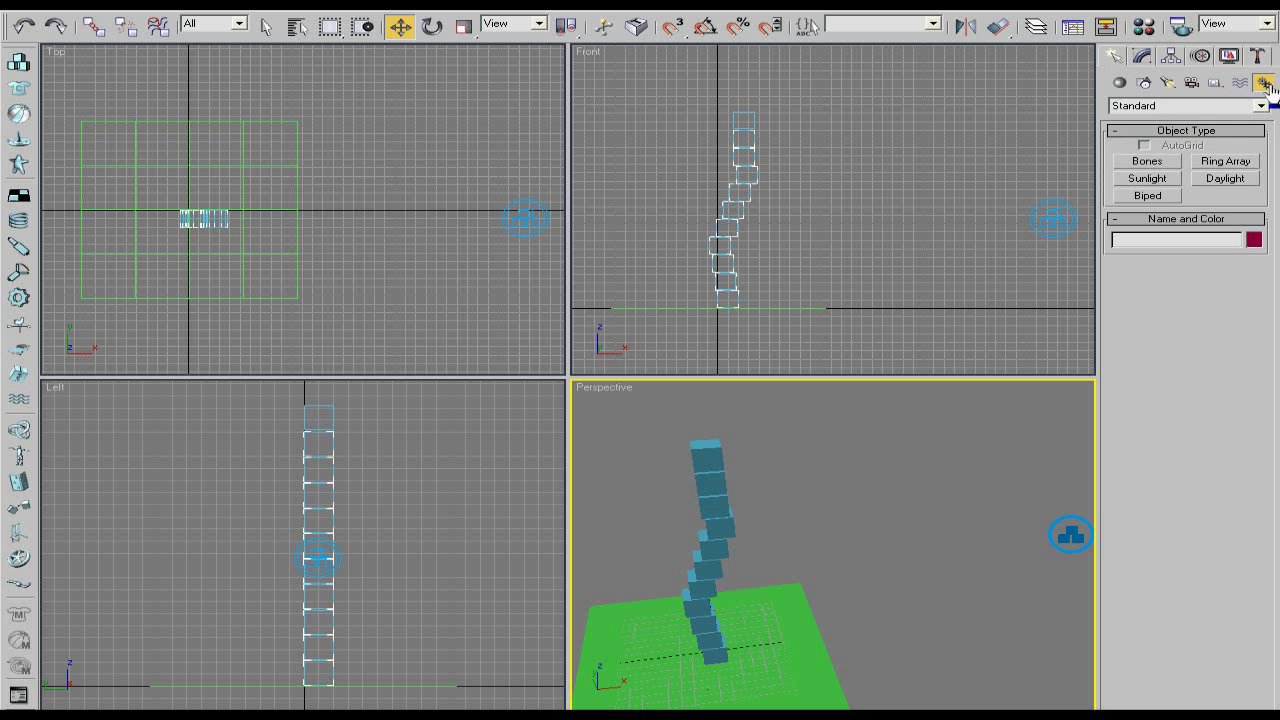
pyautogui.click(1148, 195)
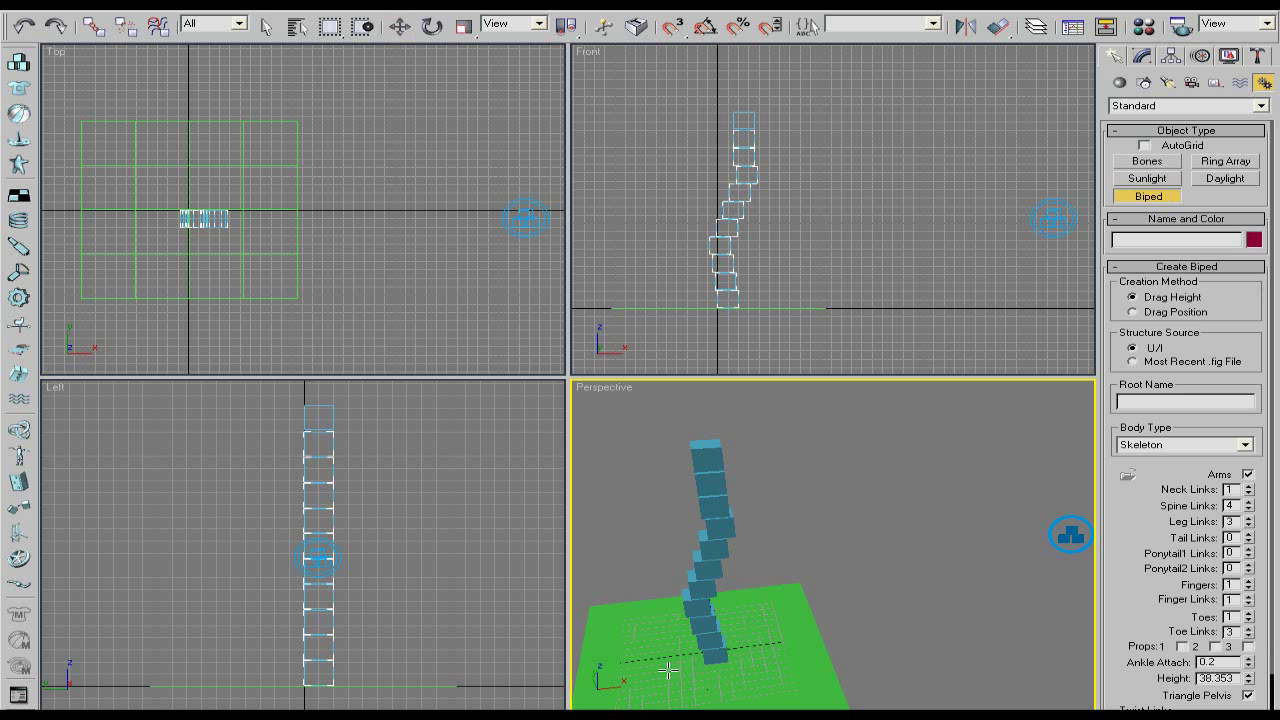
pyautogui.moveTo(650, 665); pyautogui.dragTo(648, 627)
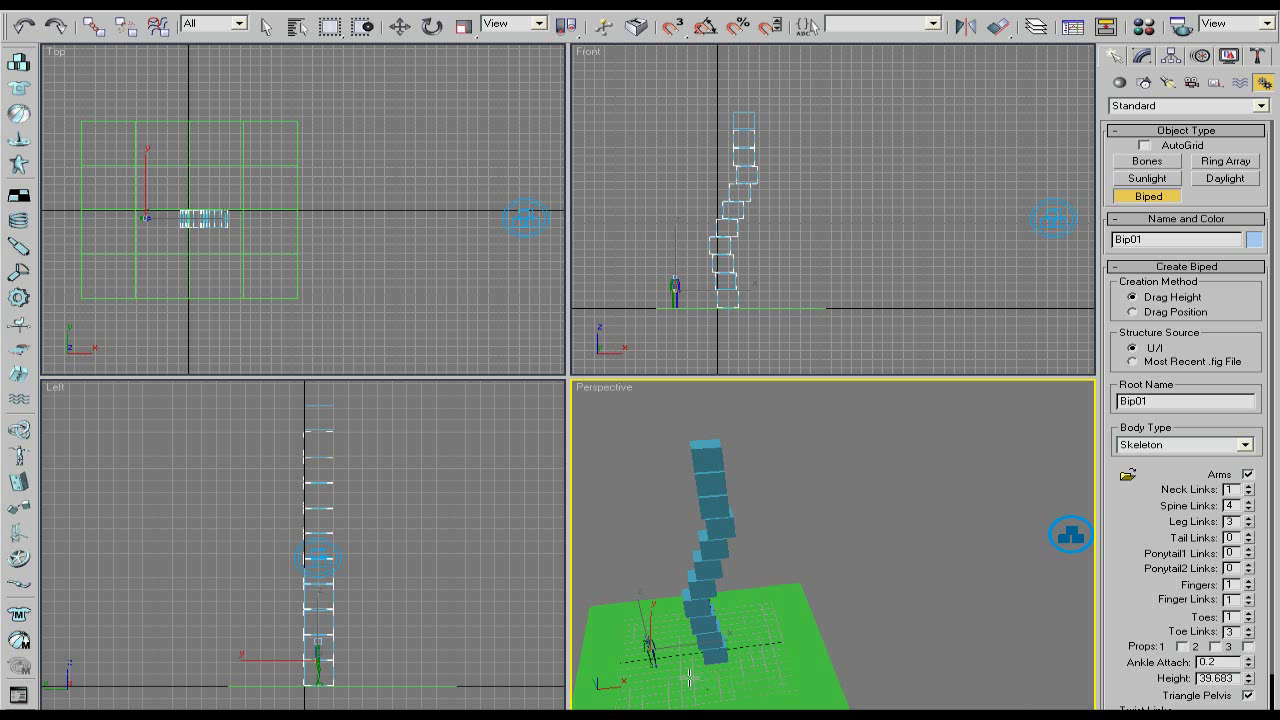
pyautogui.click(400, 27)
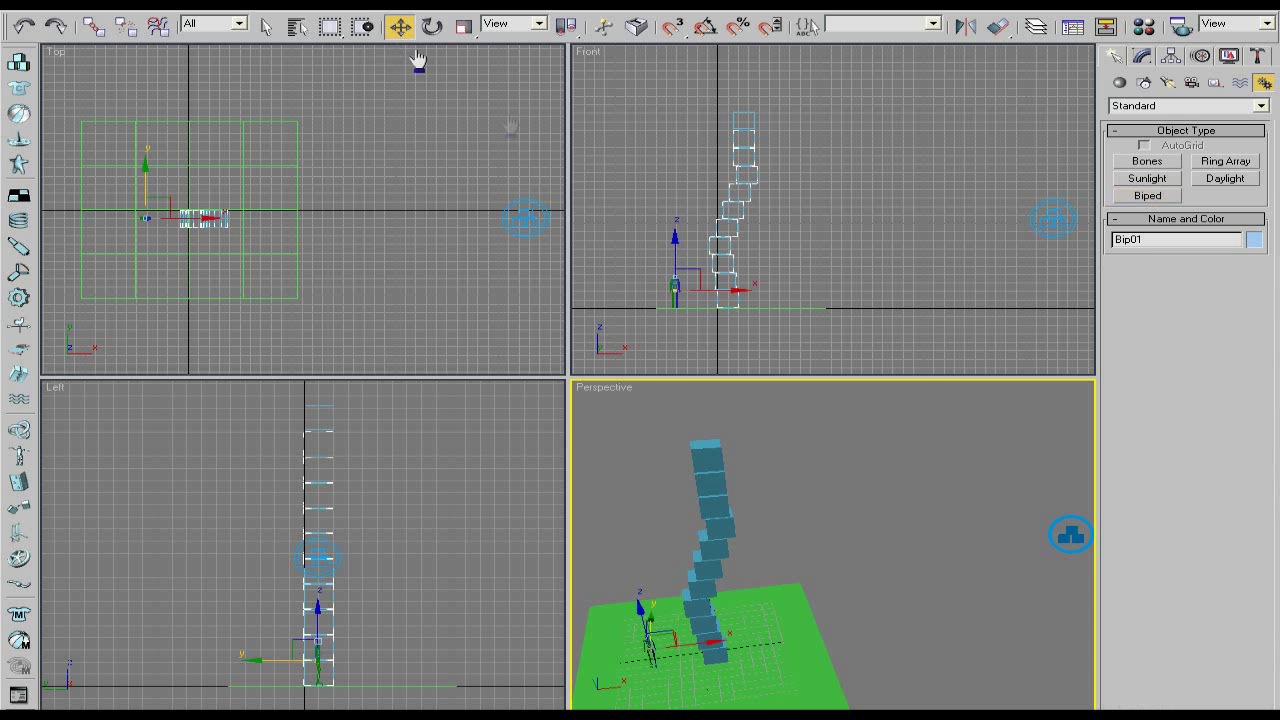
pyautogui.moveTo(676, 268); pyautogui.dragTo(797, 98)
pyautogui.moveTo(745, 66); pyautogui.dragTo(745, 62)
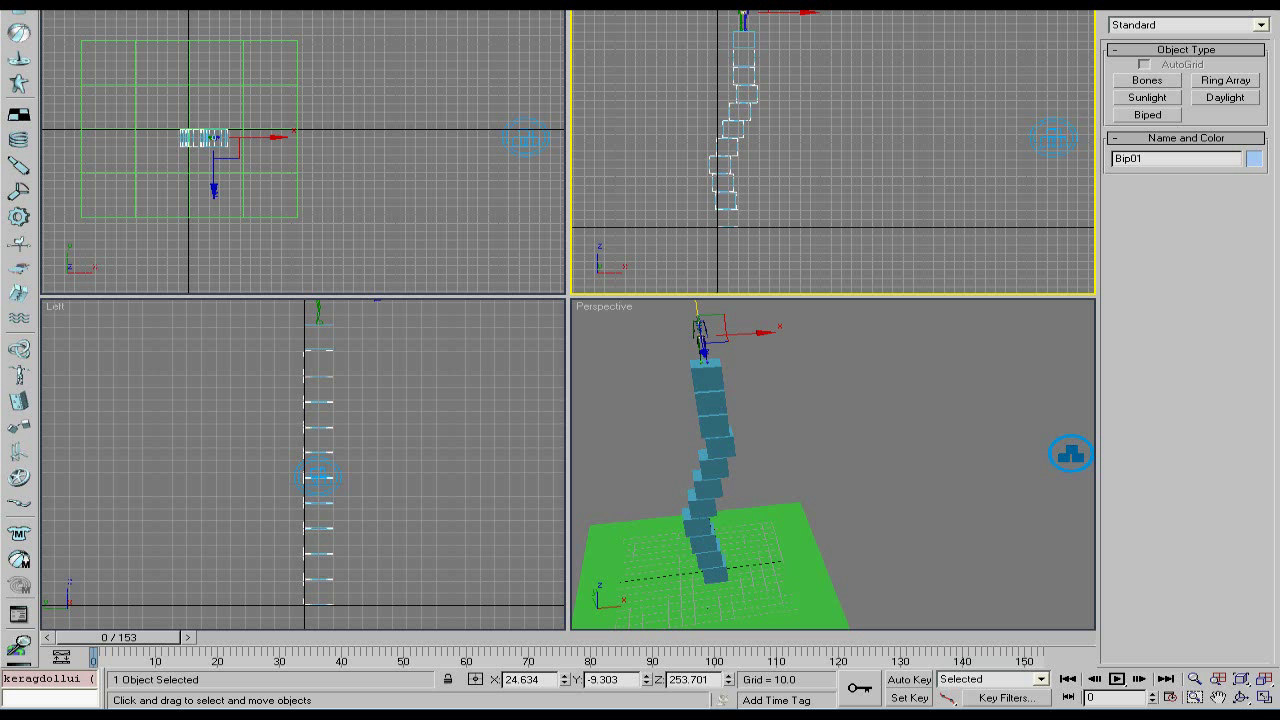
# Open the Ragdoll utility and constrain Bip01 with 3 vertebrae, a rigid body collection, a constraint solver, hands and feet.
pyautogui.press('Return')
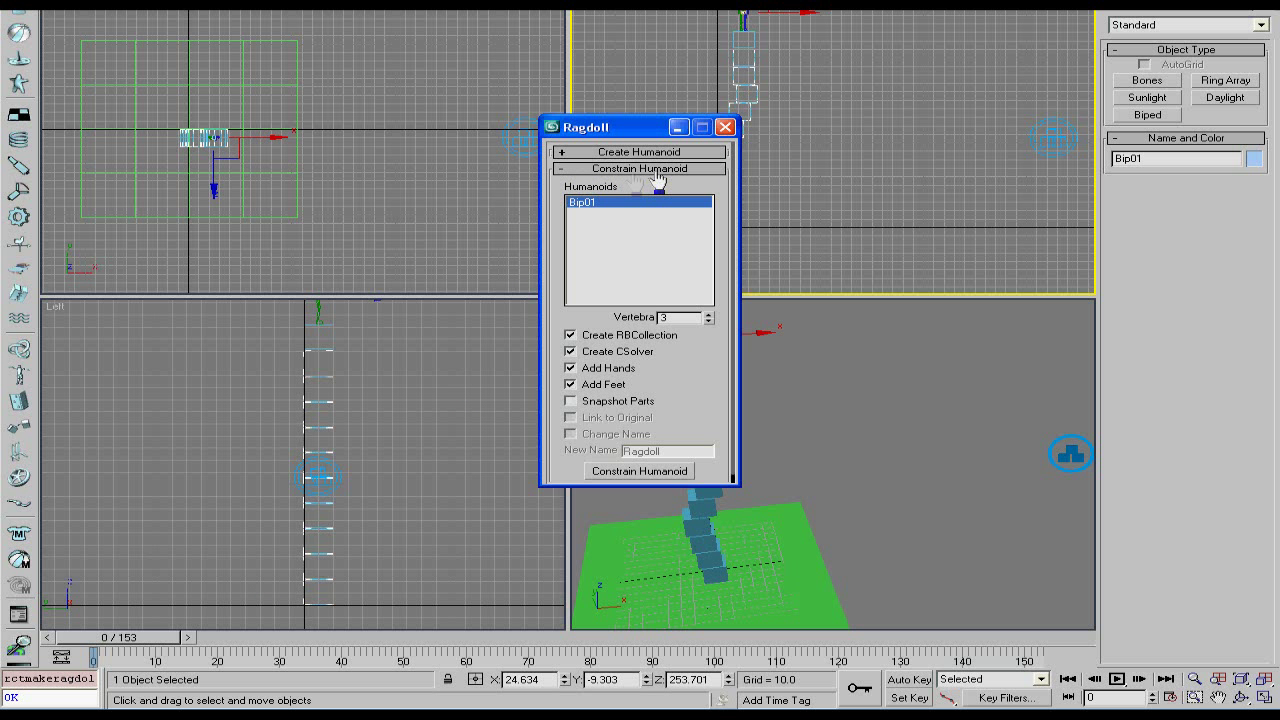
pyautogui.click(570, 170)
pyautogui.click(568, 170)
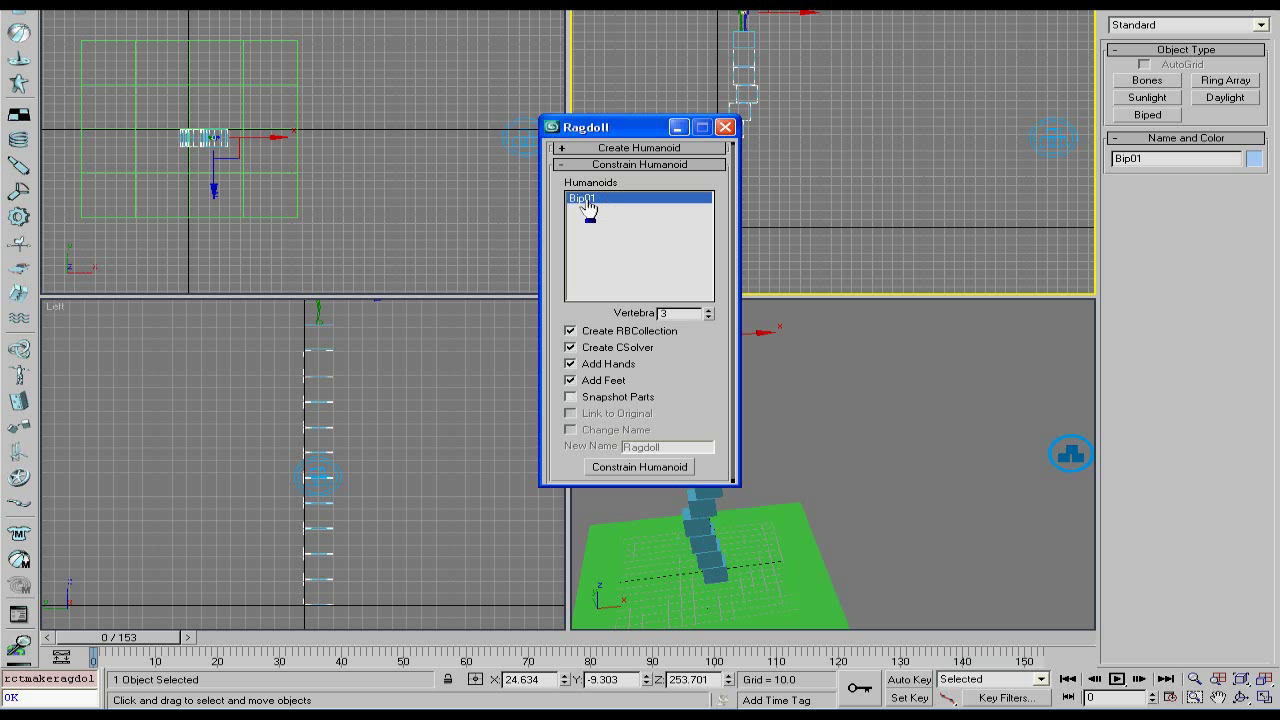
pyautogui.click(619, 470)
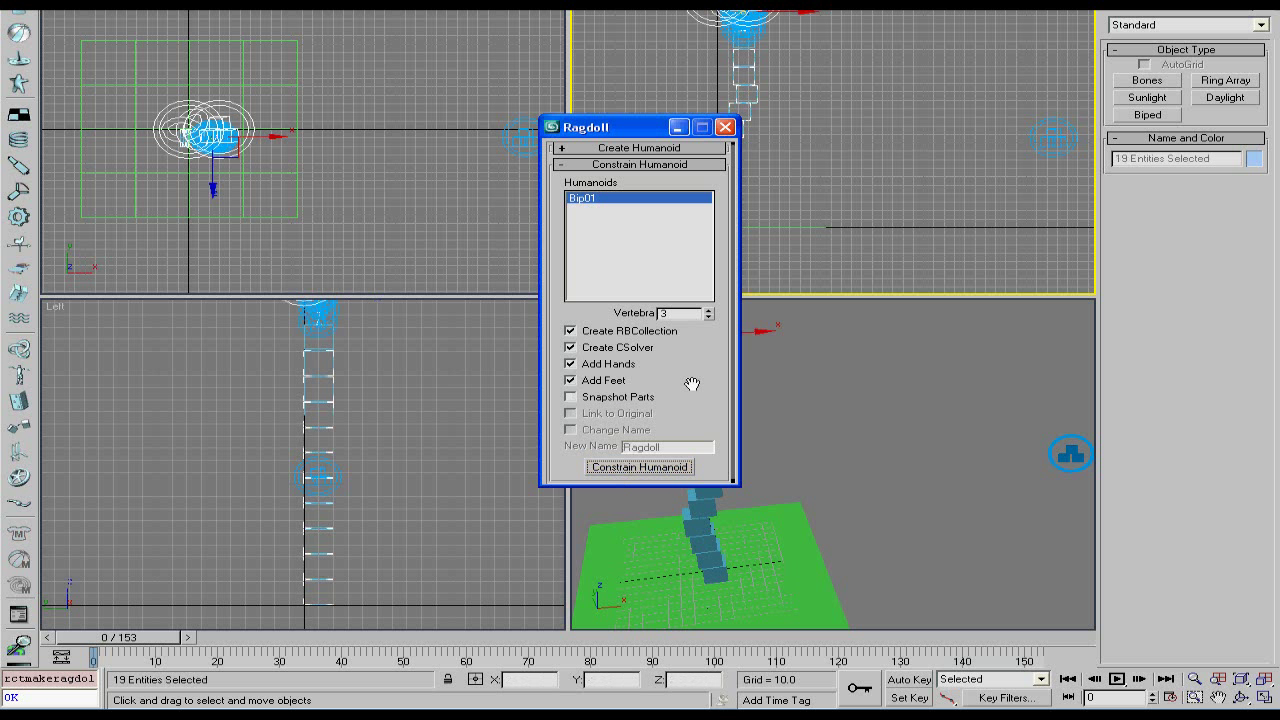
pyautogui.click(725, 128)
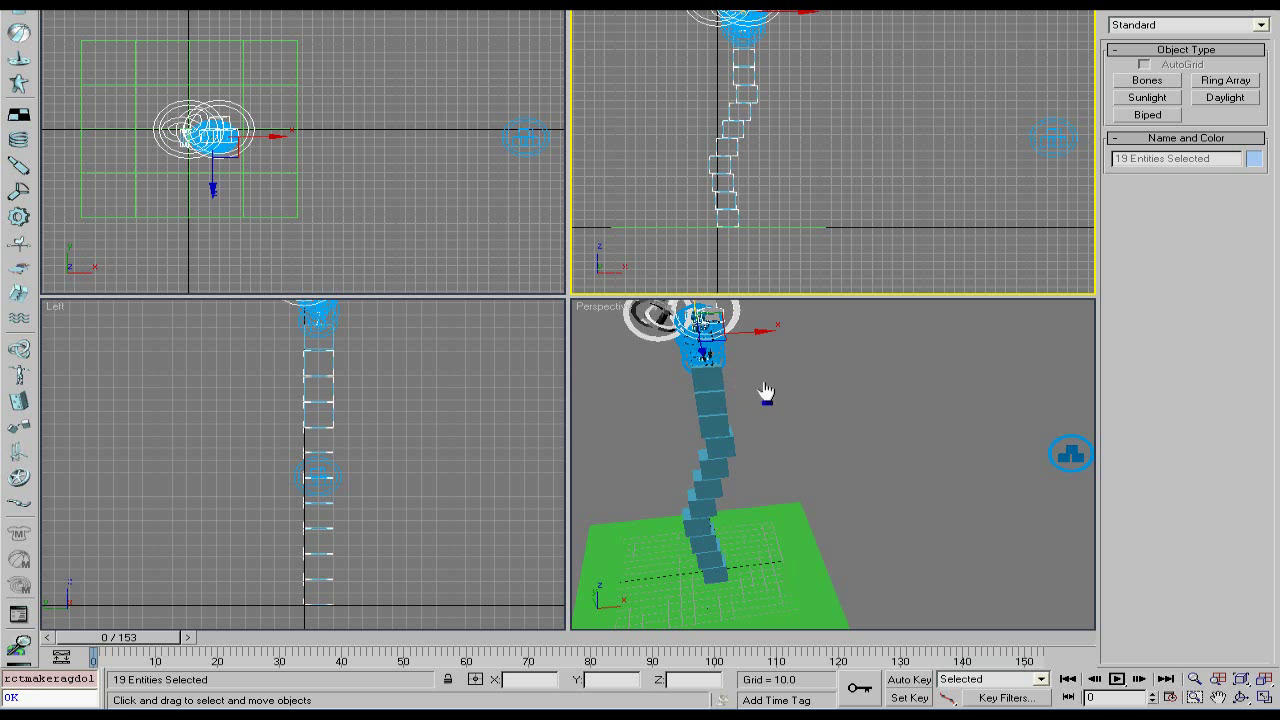
pyautogui.moveTo(765, 383); pyautogui.dragTo(791, 380, button='middle')
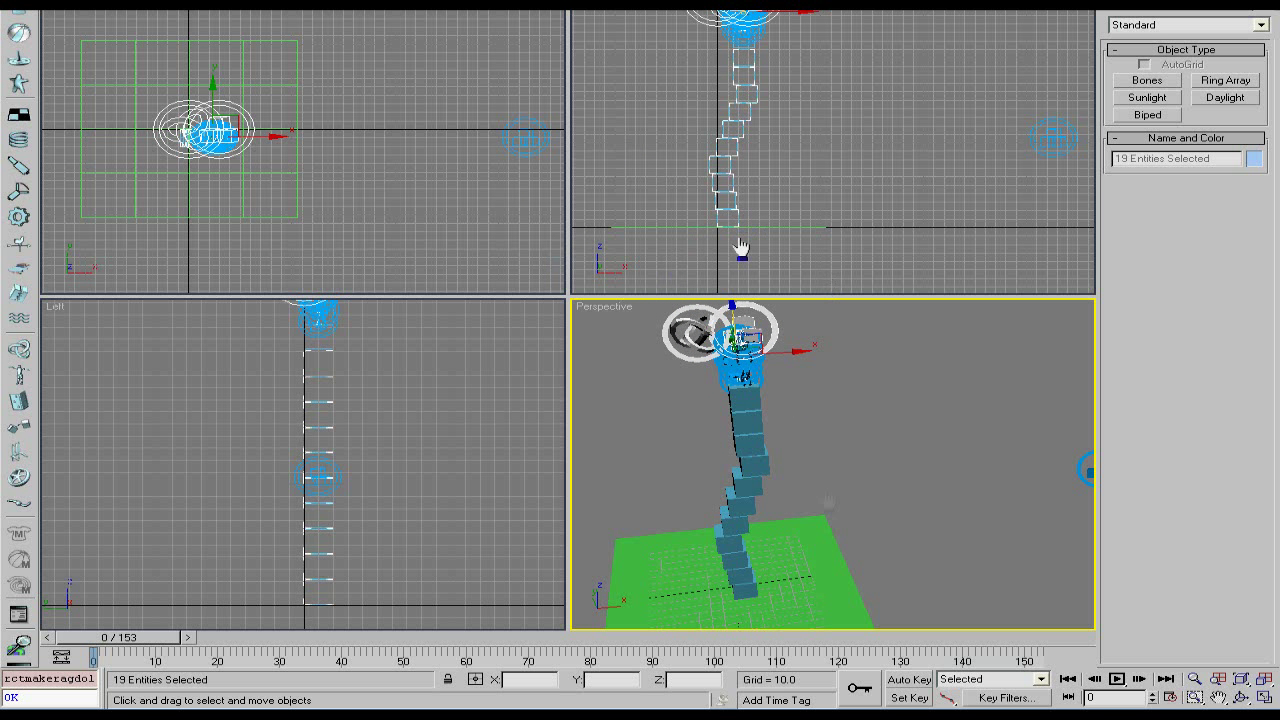
pyautogui.click(851, 374)
pyautogui.doubleClick(689, 337)
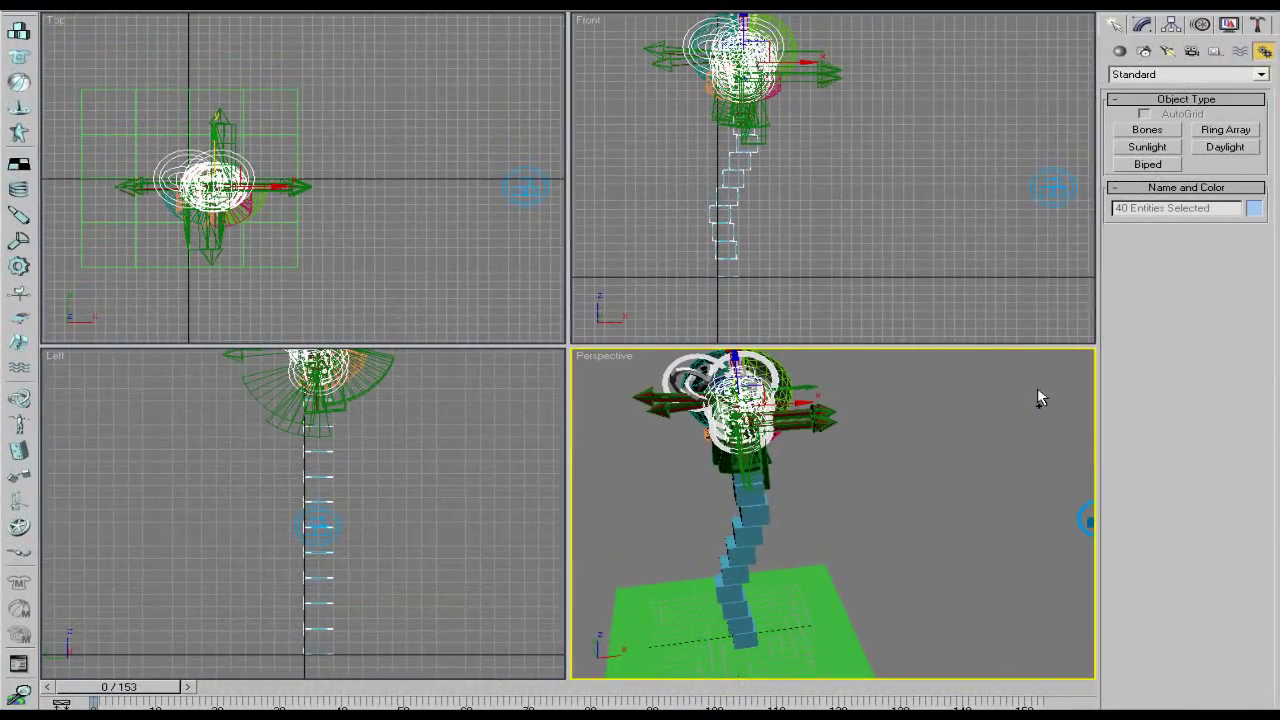
pyautogui.click(906, 451)
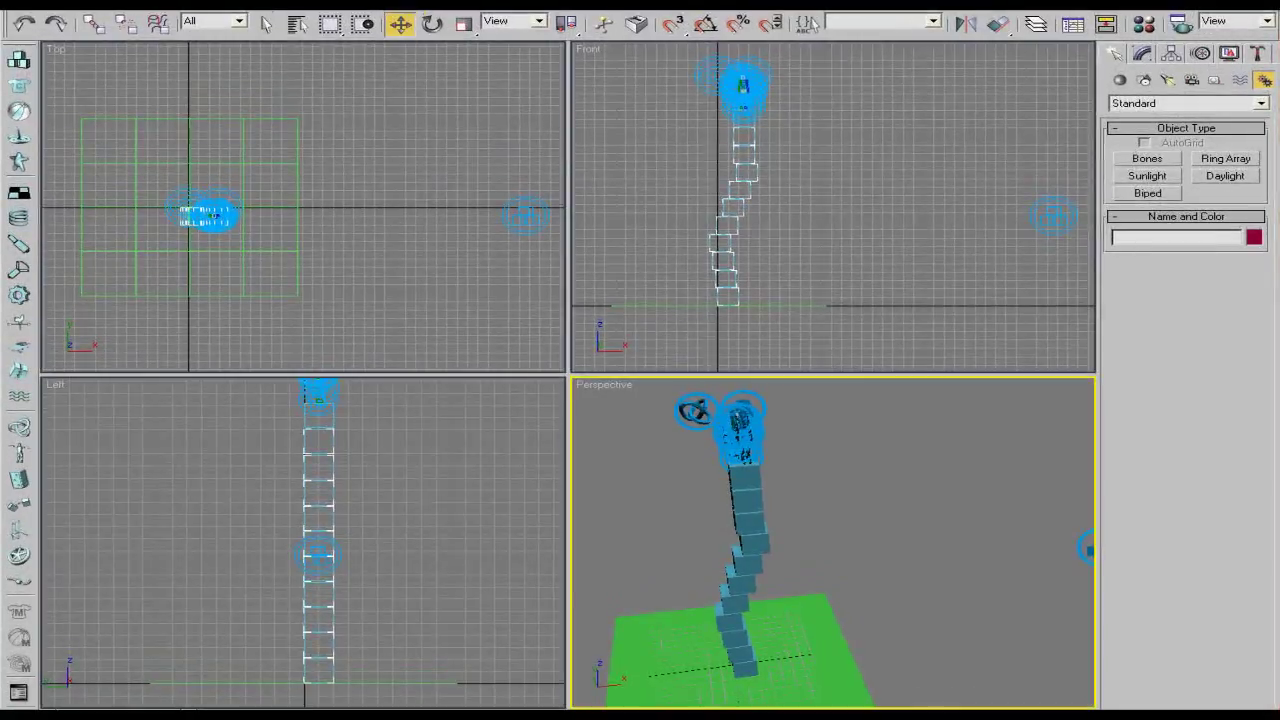
# Select all Bip01 hinge and ragdoll constraints plus Bip01CSolver and Bip01RBCollection by name, and hide them.
pyautogui.click(300, 22)
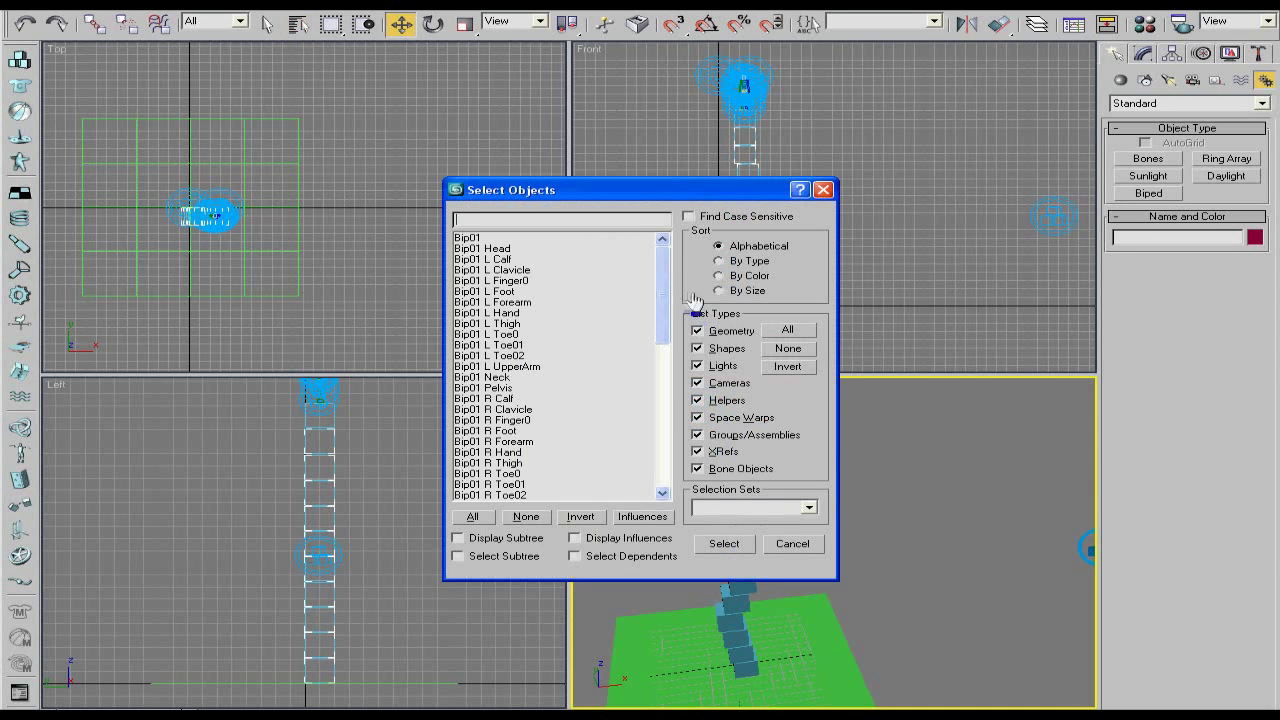
pyautogui.moveTo(666, 291); pyautogui.dragTo(668, 390)
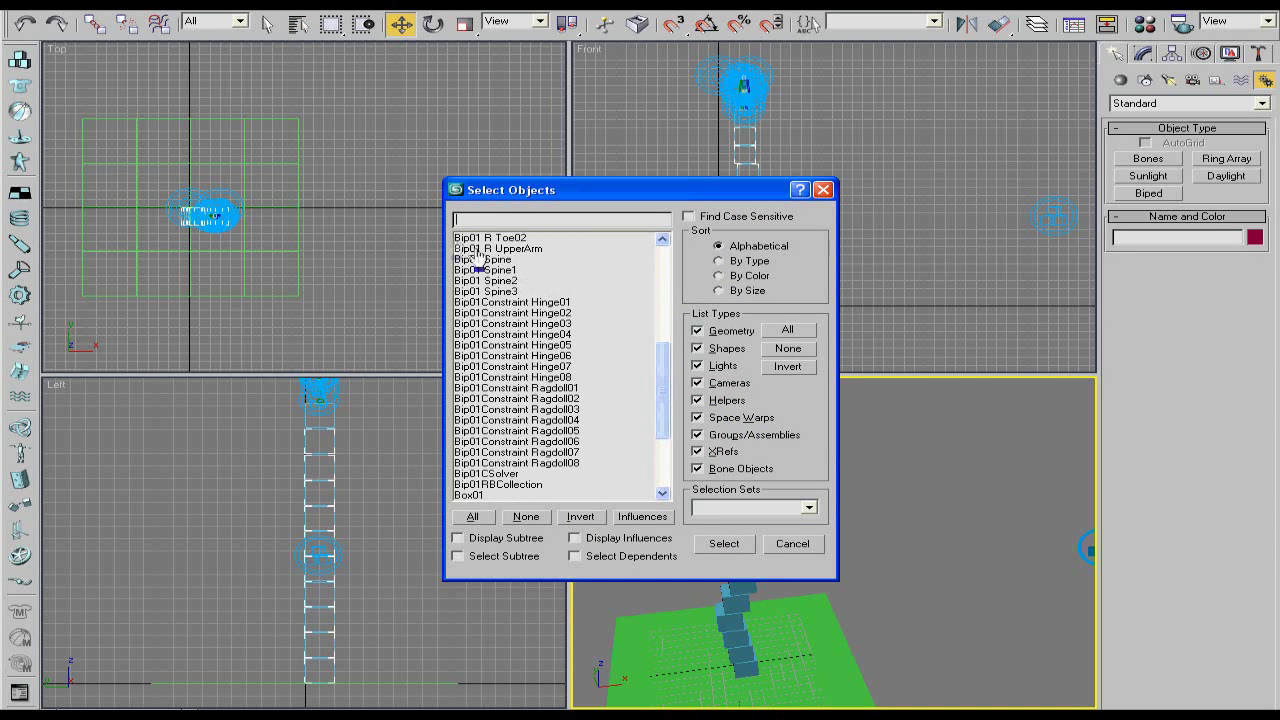
pyautogui.click(499, 303)
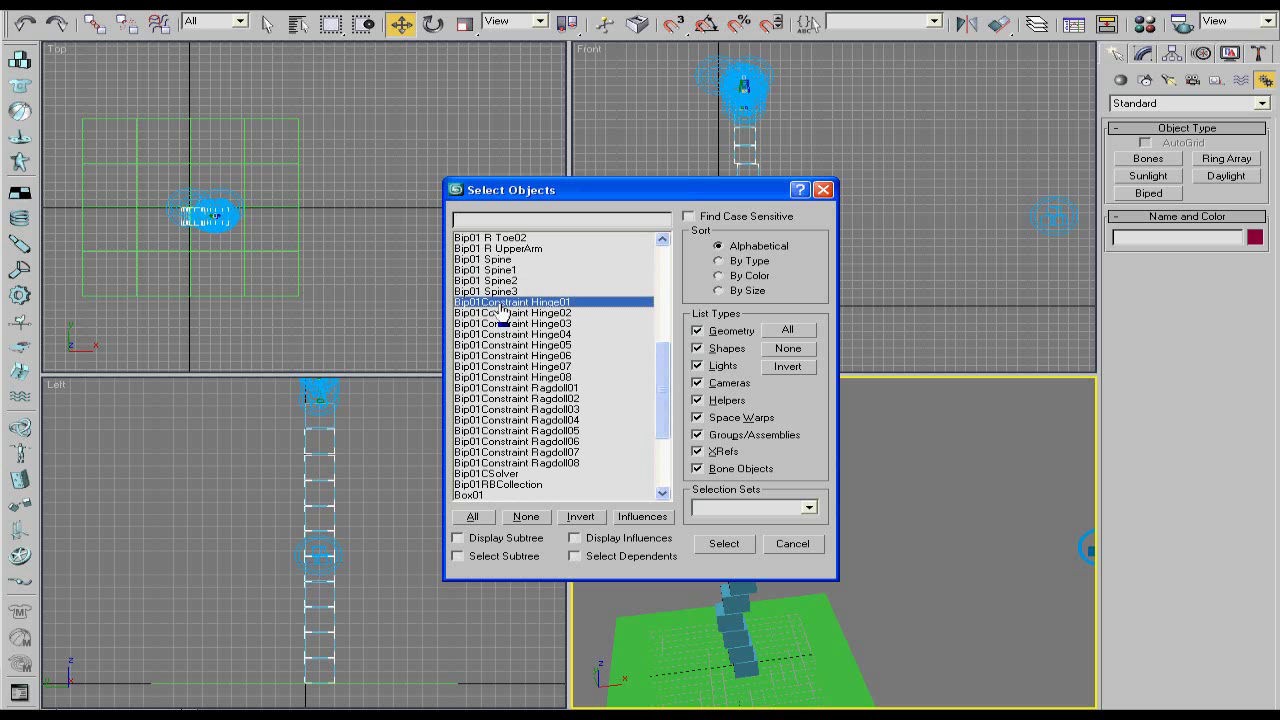
pyautogui.keyDown('shift'); pyautogui.click(491, 485); pyautogui.keyUp('shift')
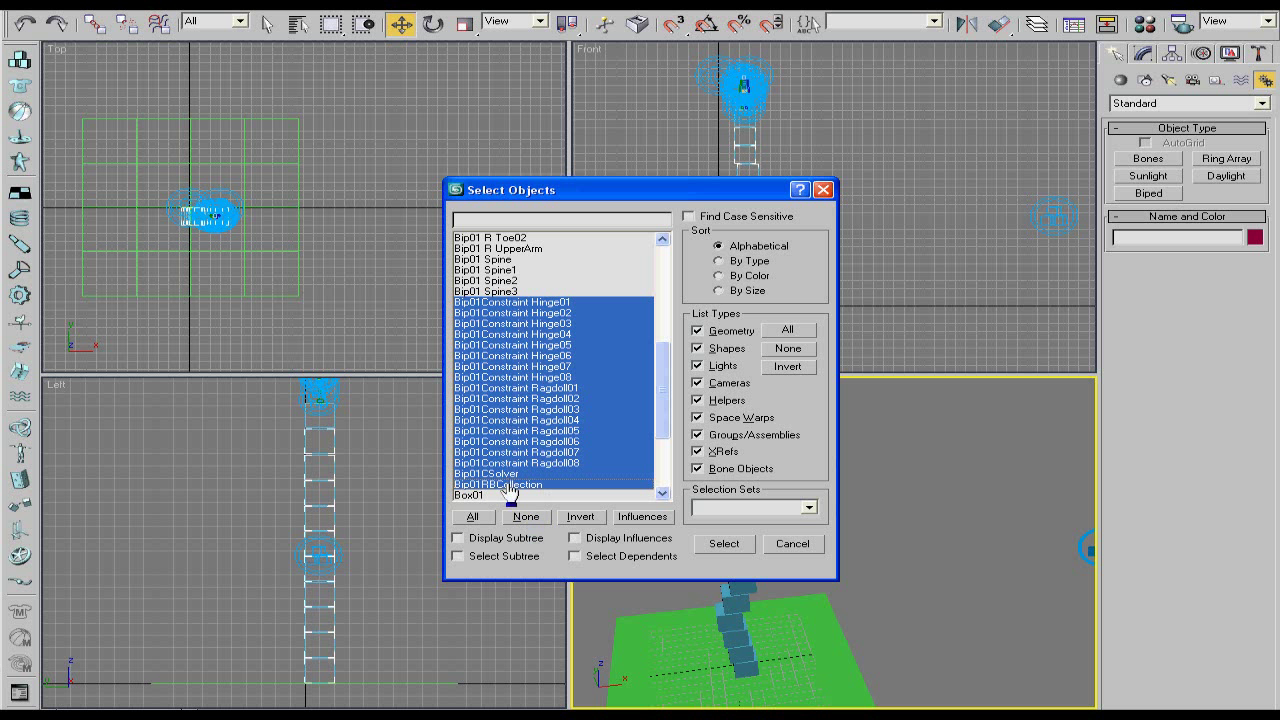
pyautogui.click(724, 544)
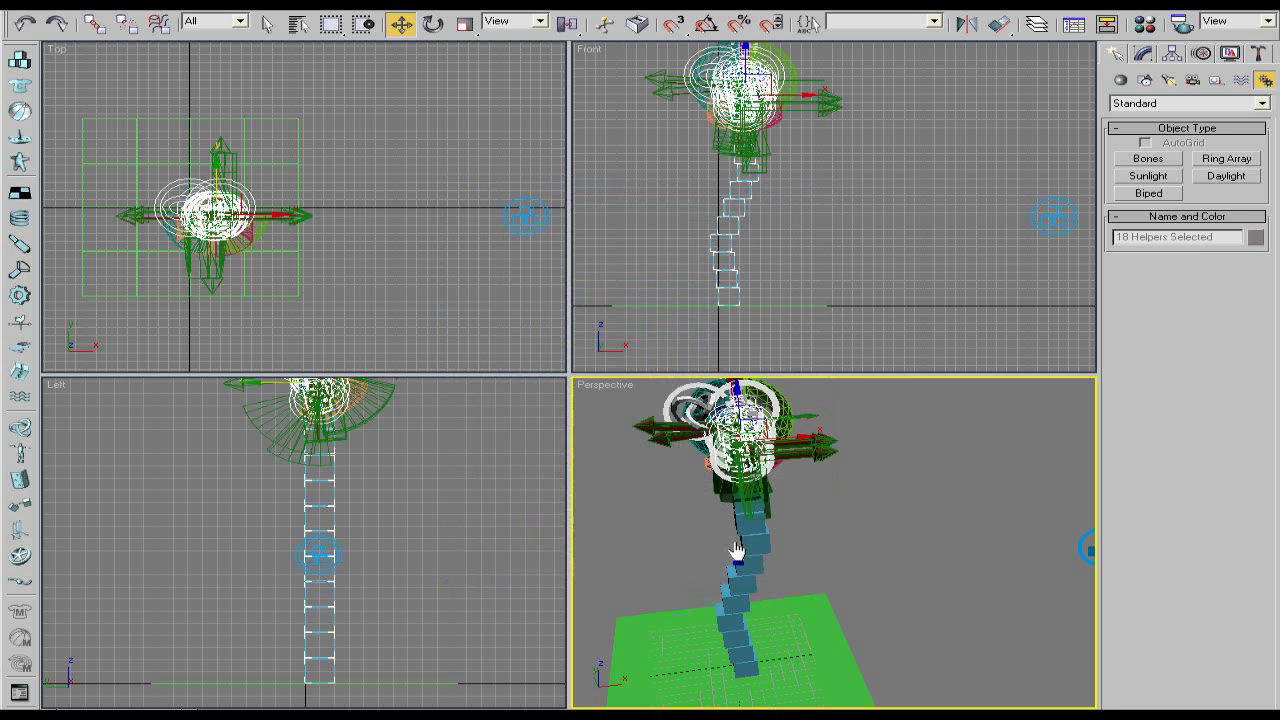
pyautogui.rightClick(753, 494)
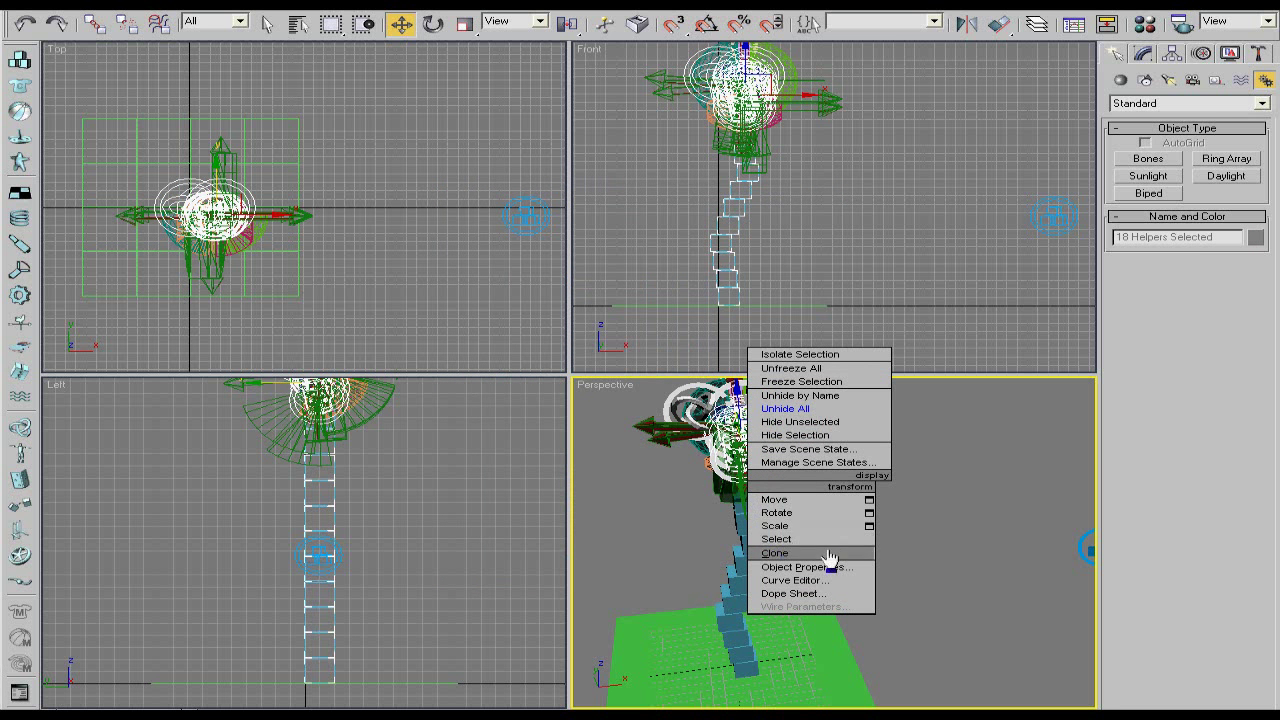
pyautogui.click(864, 436)
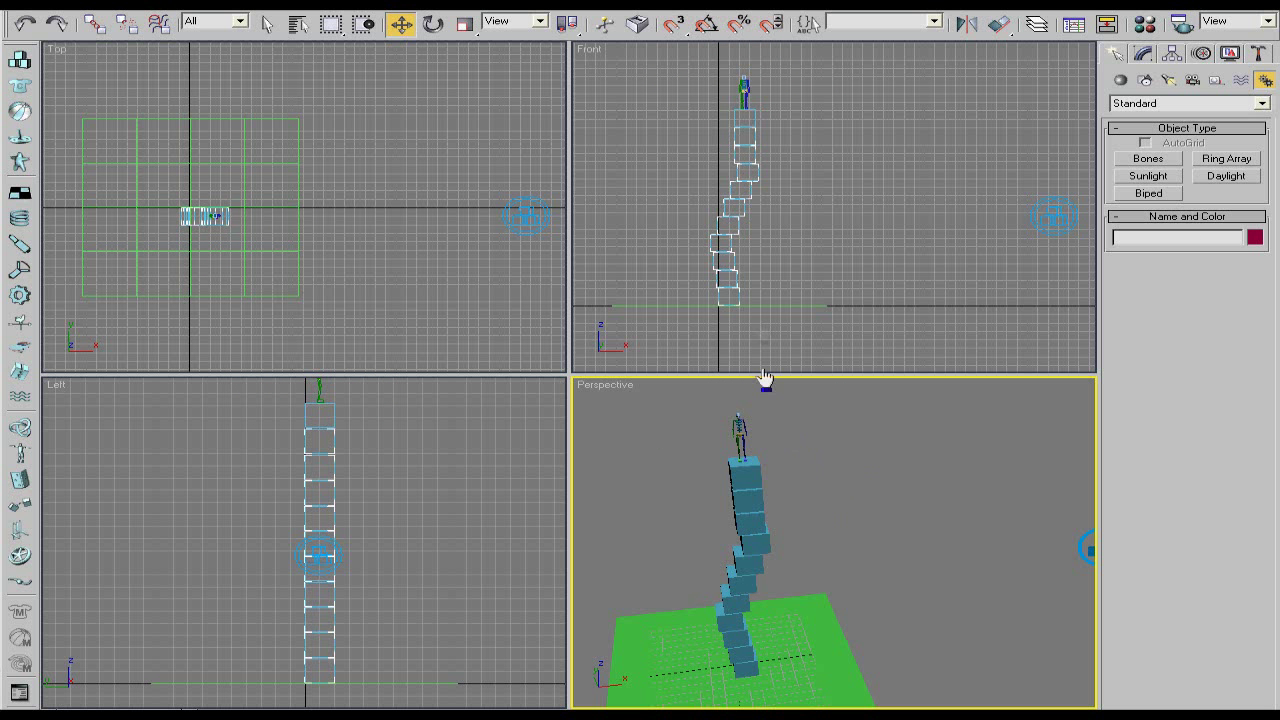
# Select the whole biped on top of the tower and enter Footstep Mode for it.
pyautogui.moveTo(785, 62); pyautogui.dragTo(710, 118)
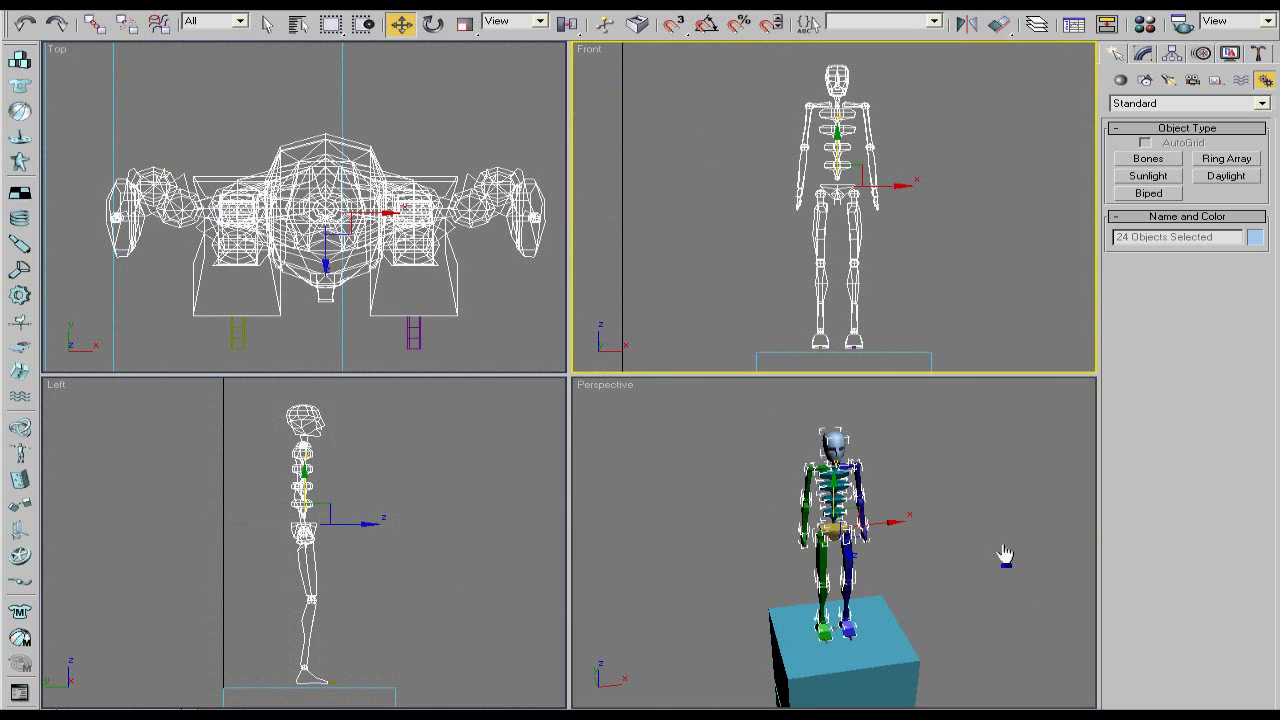
pyautogui.click(1003, 555)
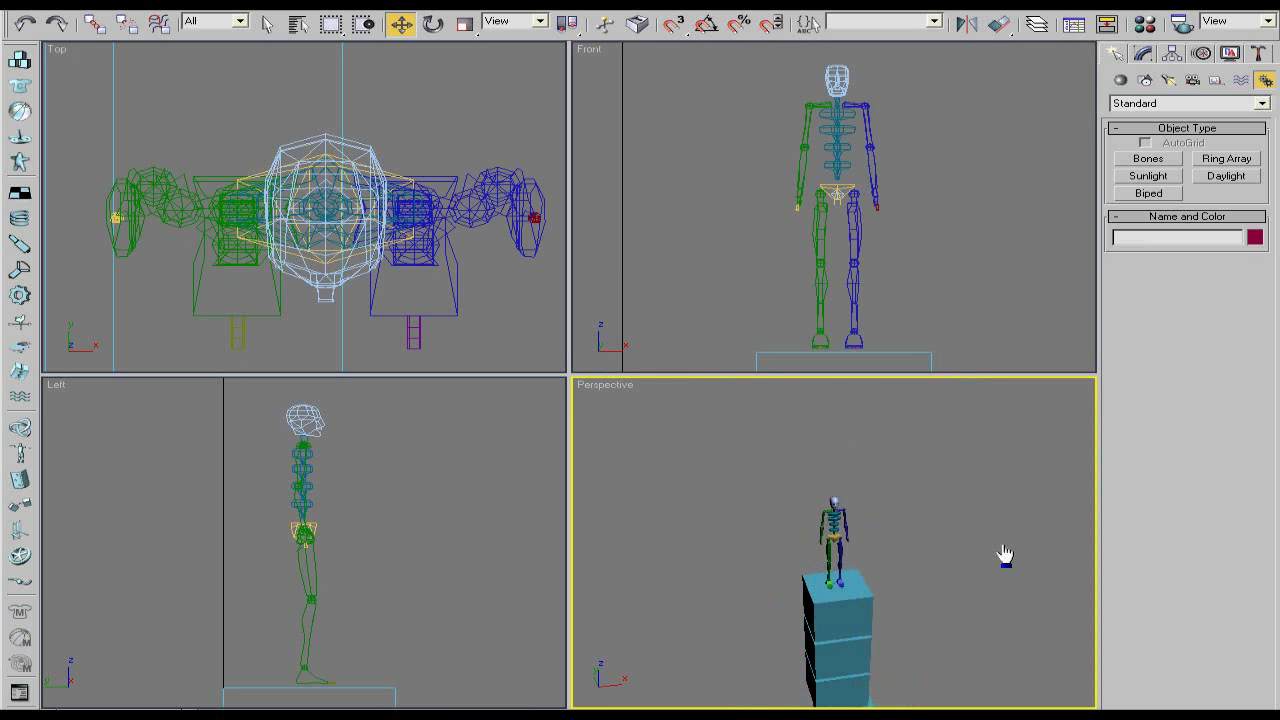
pyautogui.moveTo(905, 65); pyautogui.dragTo(743, 348)
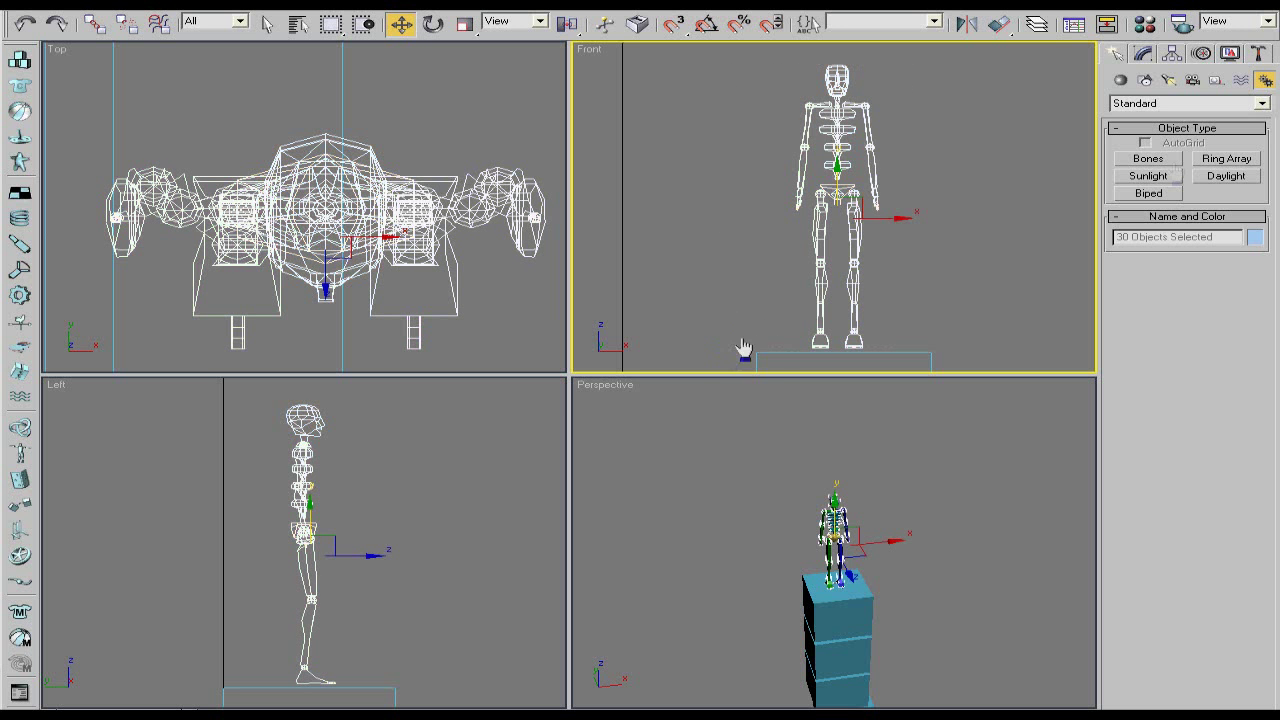
pyautogui.click(1200, 55)
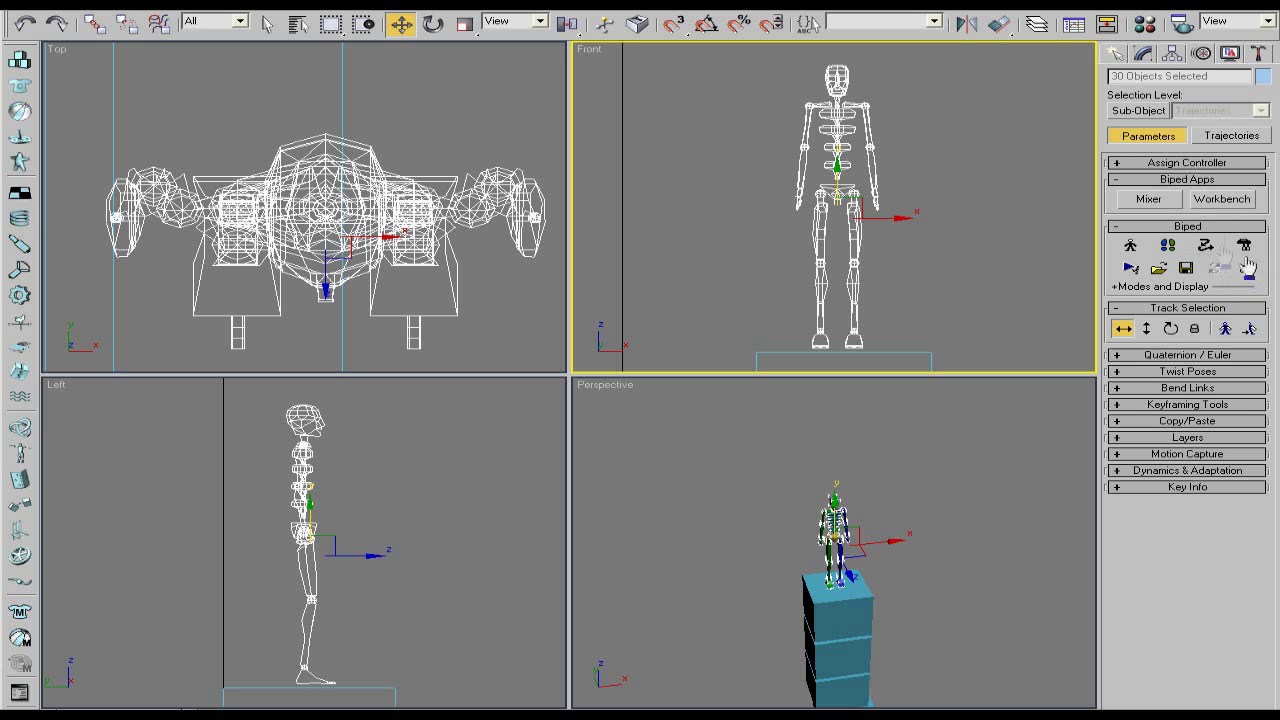
pyautogui.click(1166, 249)
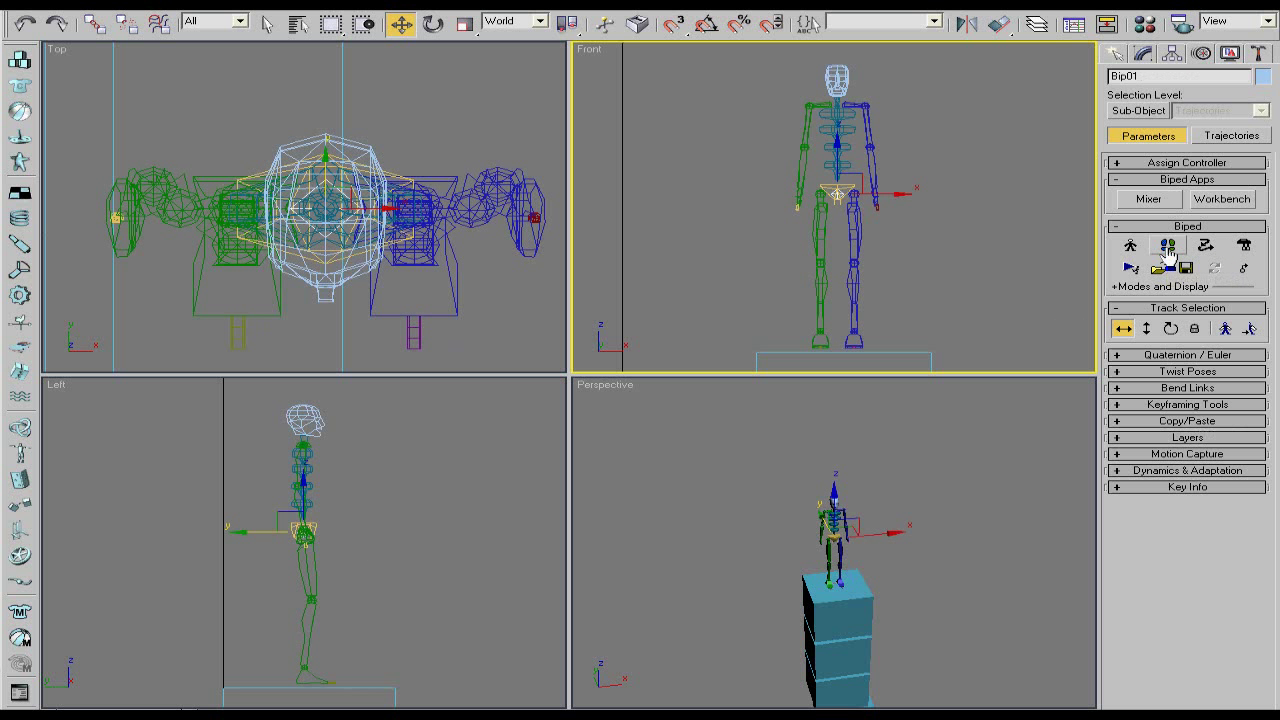
pyautogui.click(1168, 248)
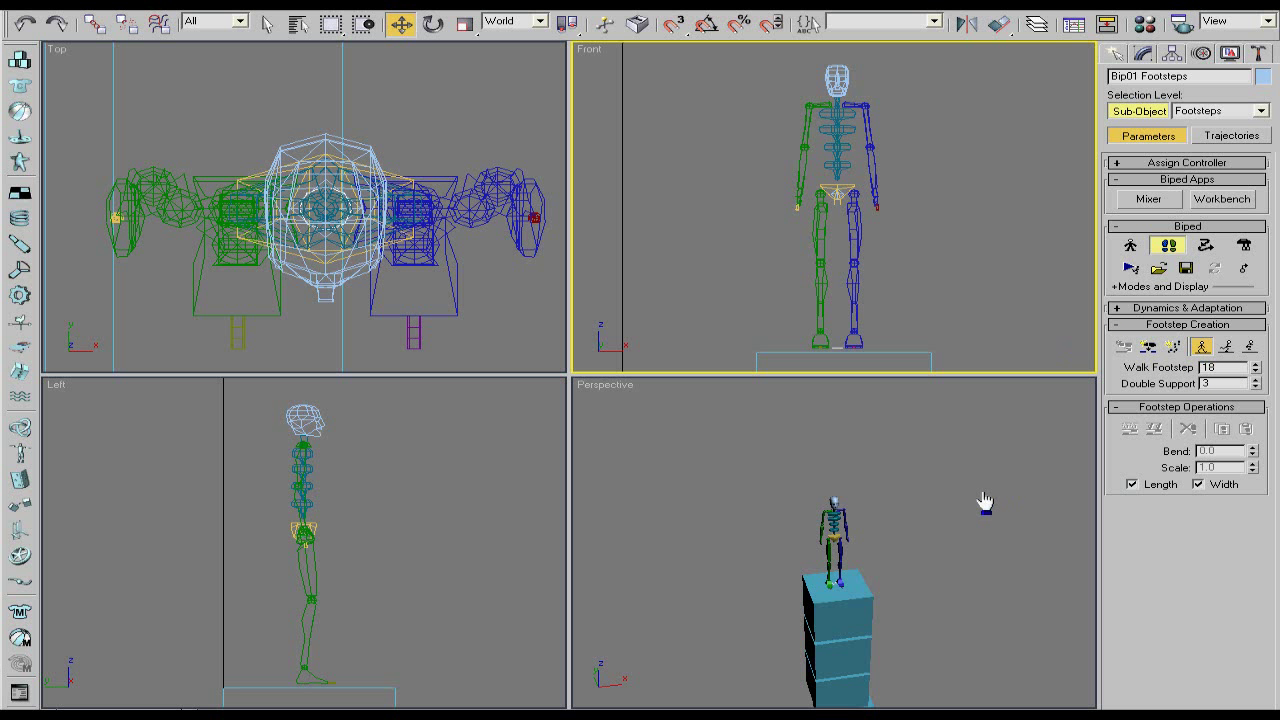
# Create four walk footsteps for the biped and generate keys for the inactive footsteps.
pyautogui.moveTo(981, 490); pyautogui.dragTo(980, 445, button='middle')
pyautogui.scroll(-4, 975, 470)
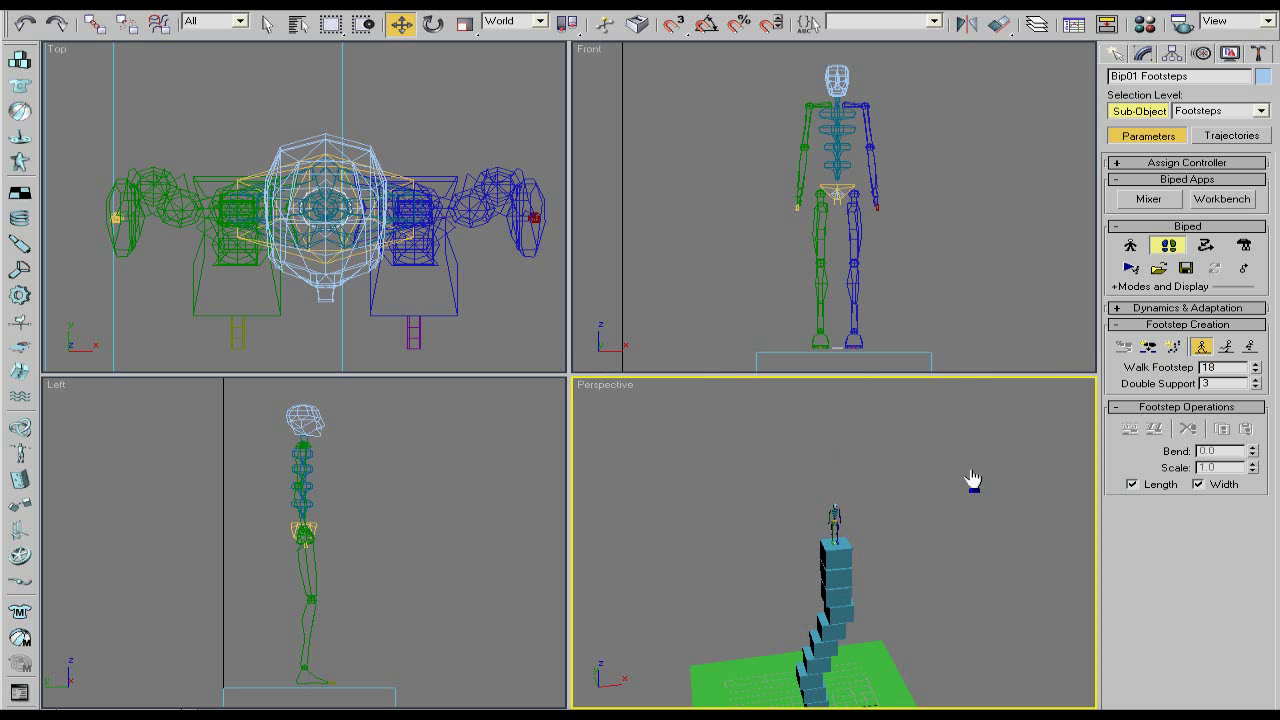
pyautogui.click(1176, 347)
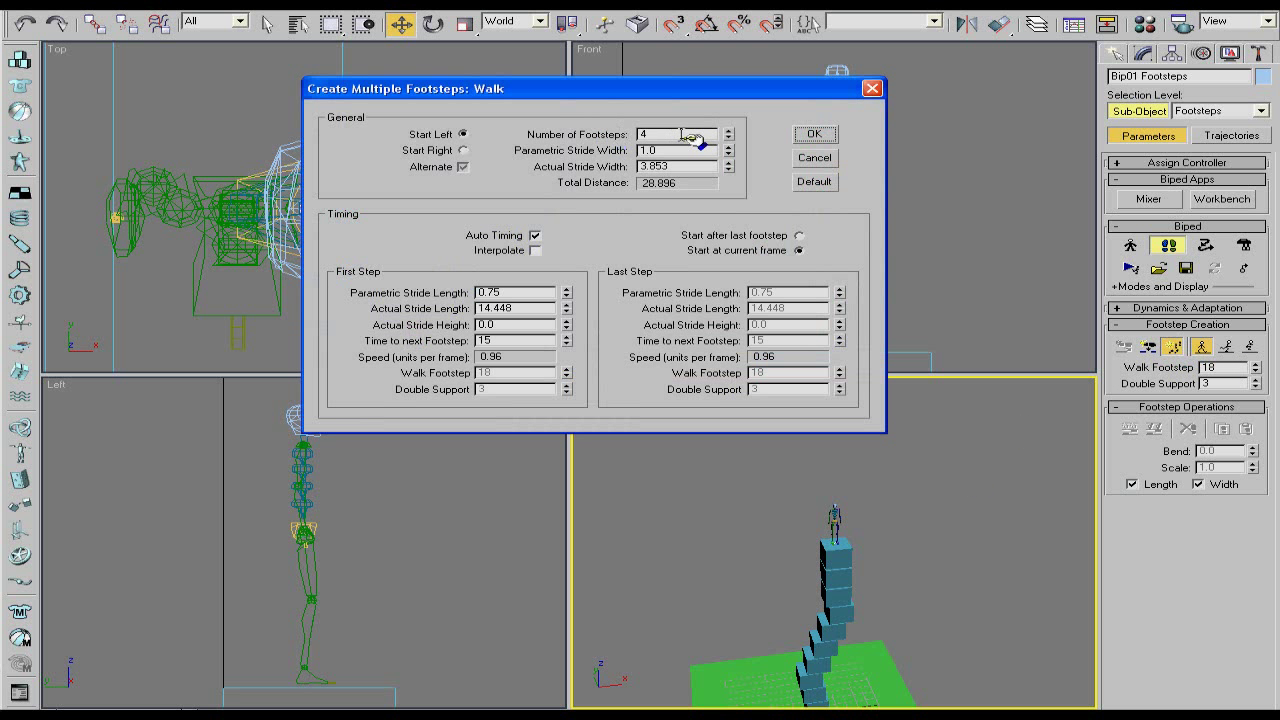
pyautogui.click(812, 135)
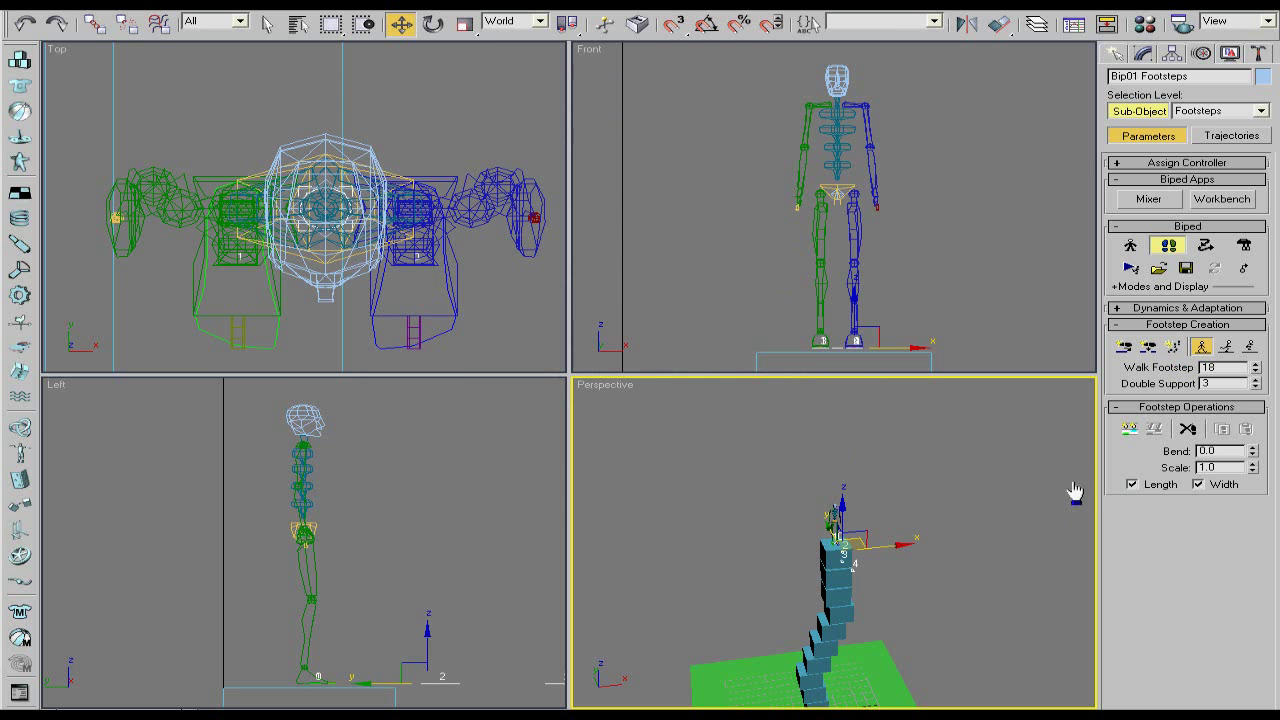
pyautogui.click(1129, 430)
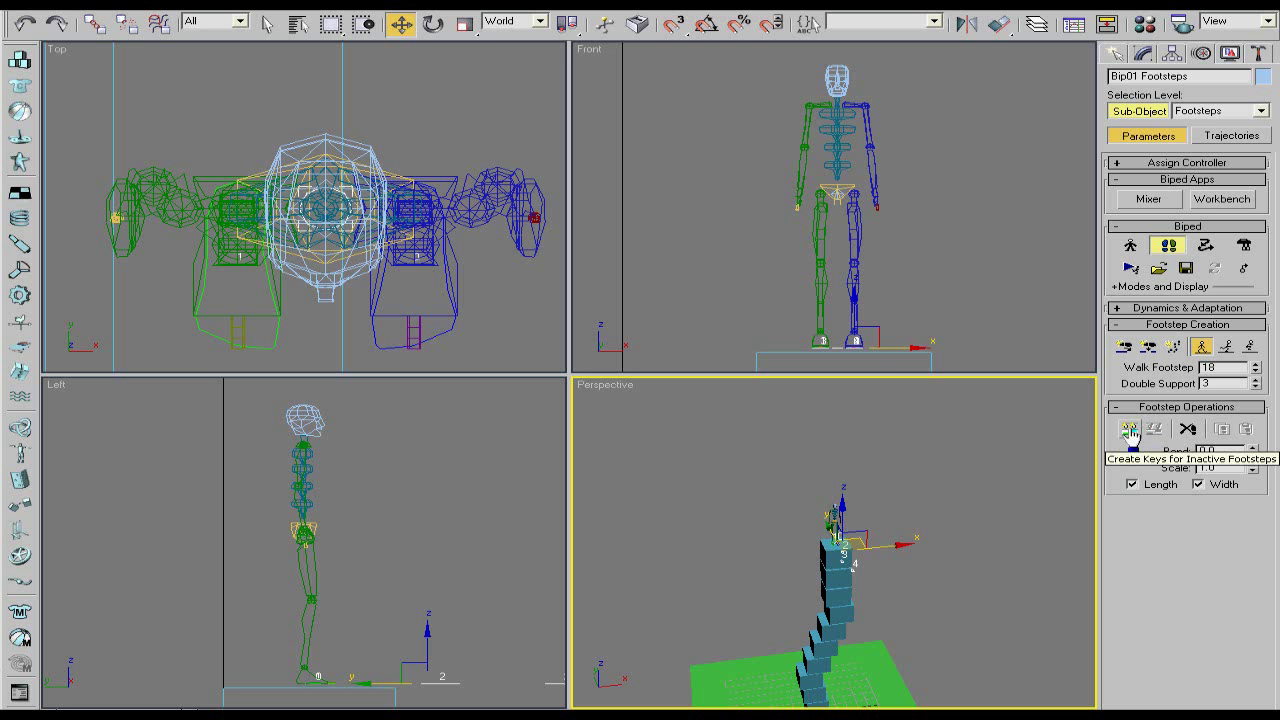
pyautogui.click(1129, 430)
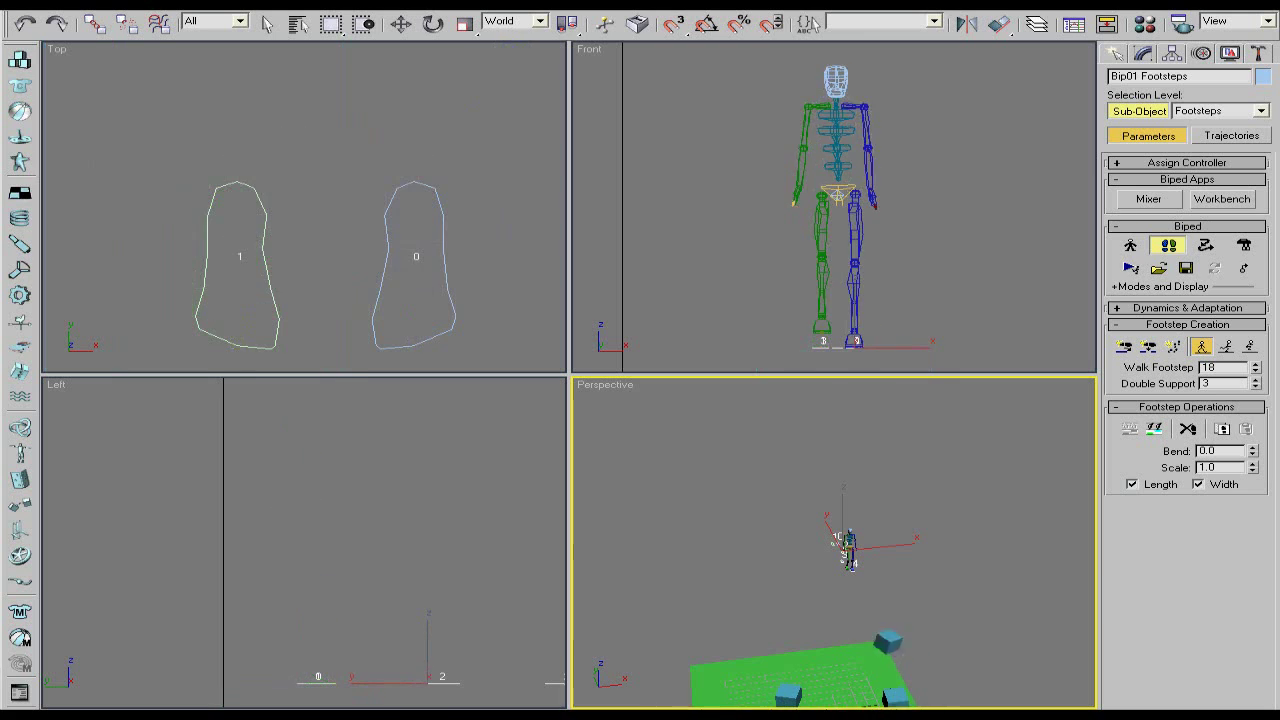
# Try to raise footstep 3 above the top of the tower and play back the walk animation.
pyautogui.press('w')
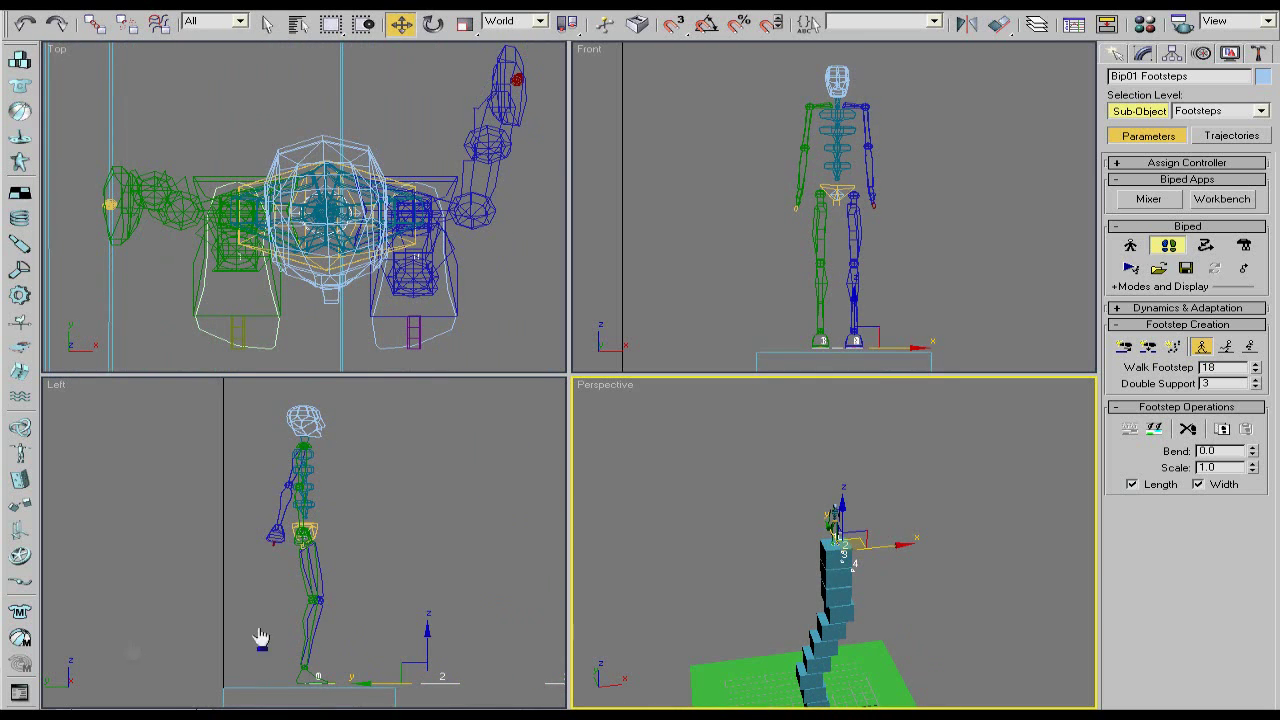
pyautogui.click(838, 562)
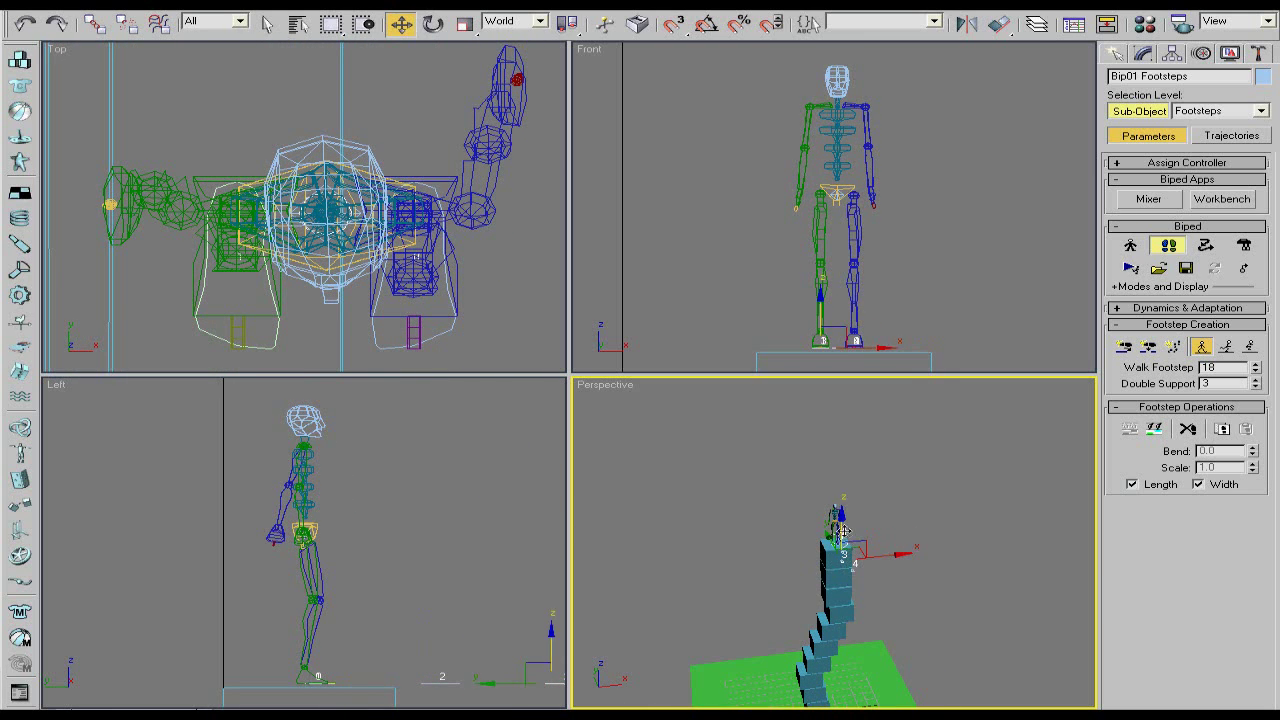
pyautogui.moveTo(843, 531); pyautogui.dragTo(848, 478)
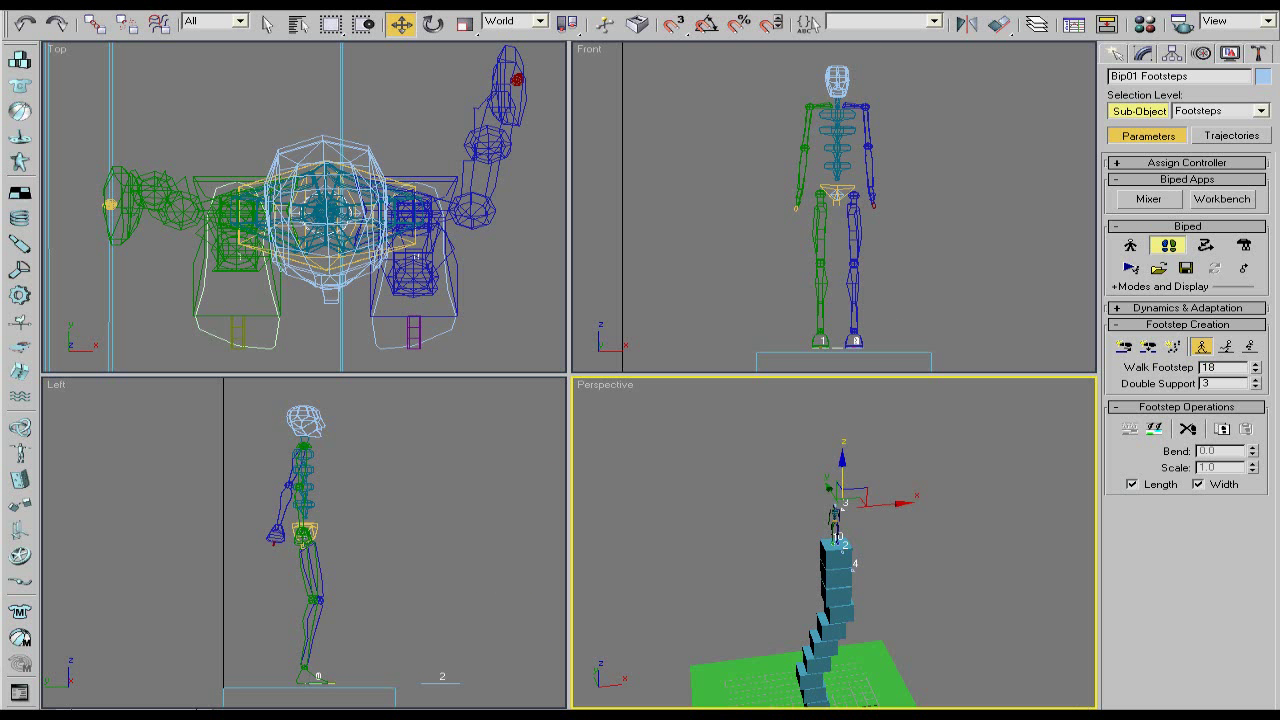
pyautogui.press('/')
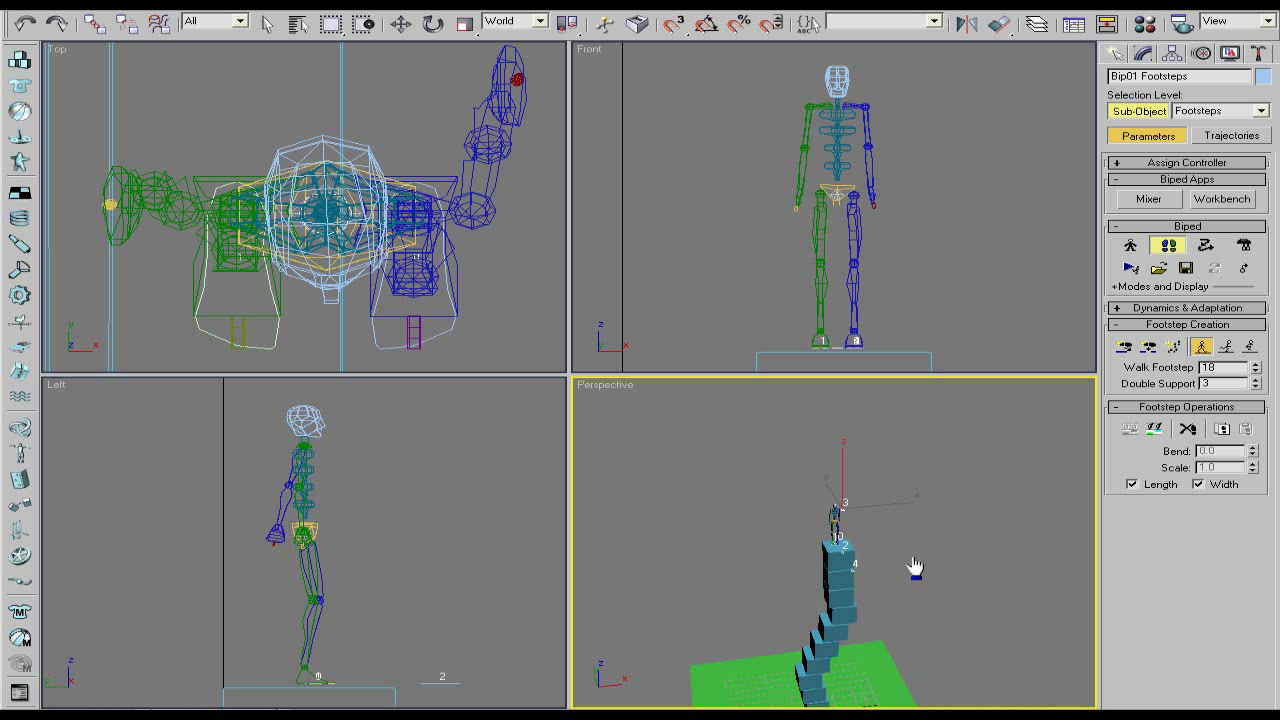
pyautogui.scroll(5, 914, 567)
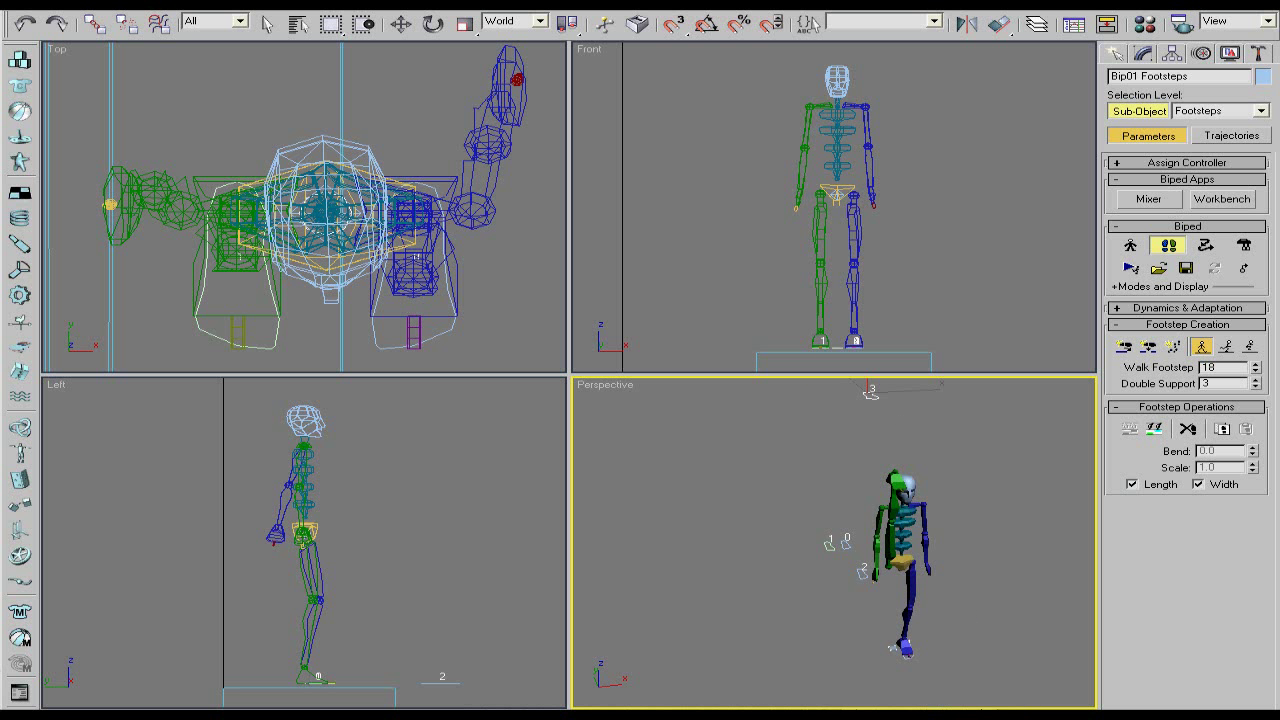
# Undo the footstep move, the generated walk keys and the created footsteps, and return to the start of the timeline.
pyautogui.press('w')
pyautogui.hotkey('ctrl', 'z')
pyautogui.hotkey('ctrl', 'z')
pyautogui.hotkey('ctrl', 'z')
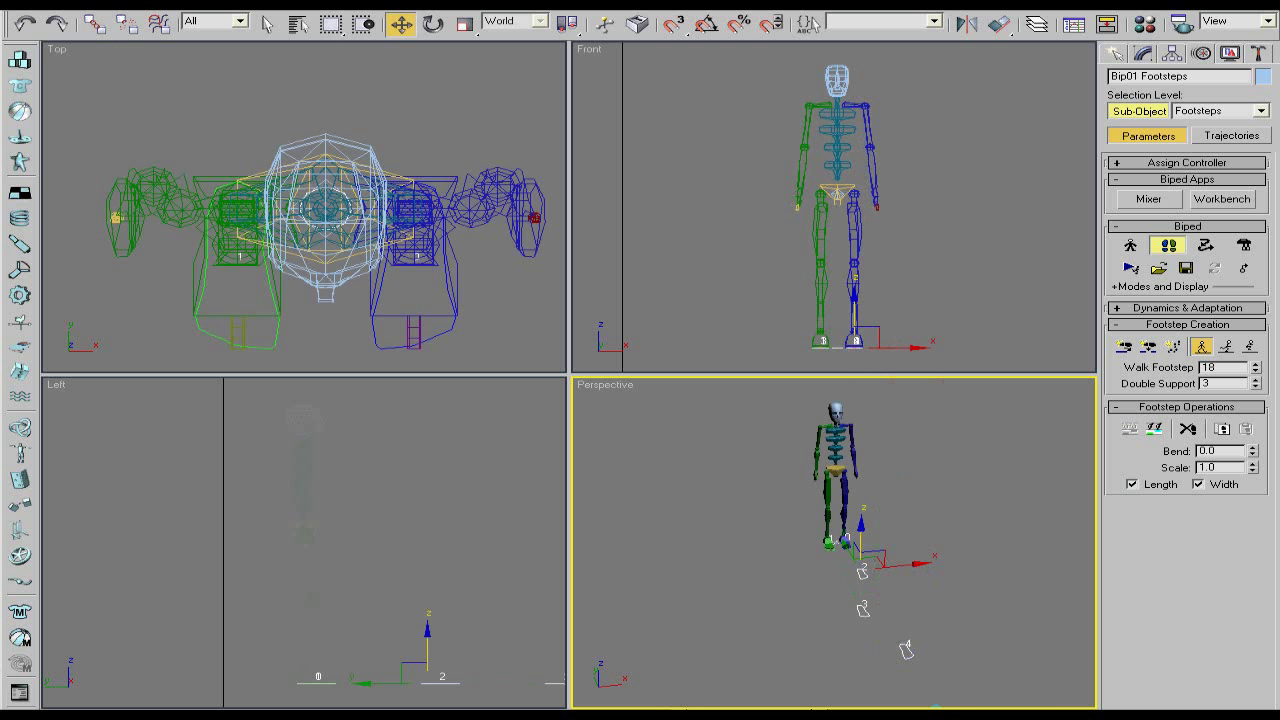
pyautogui.hotkey('ctrl', 'z')
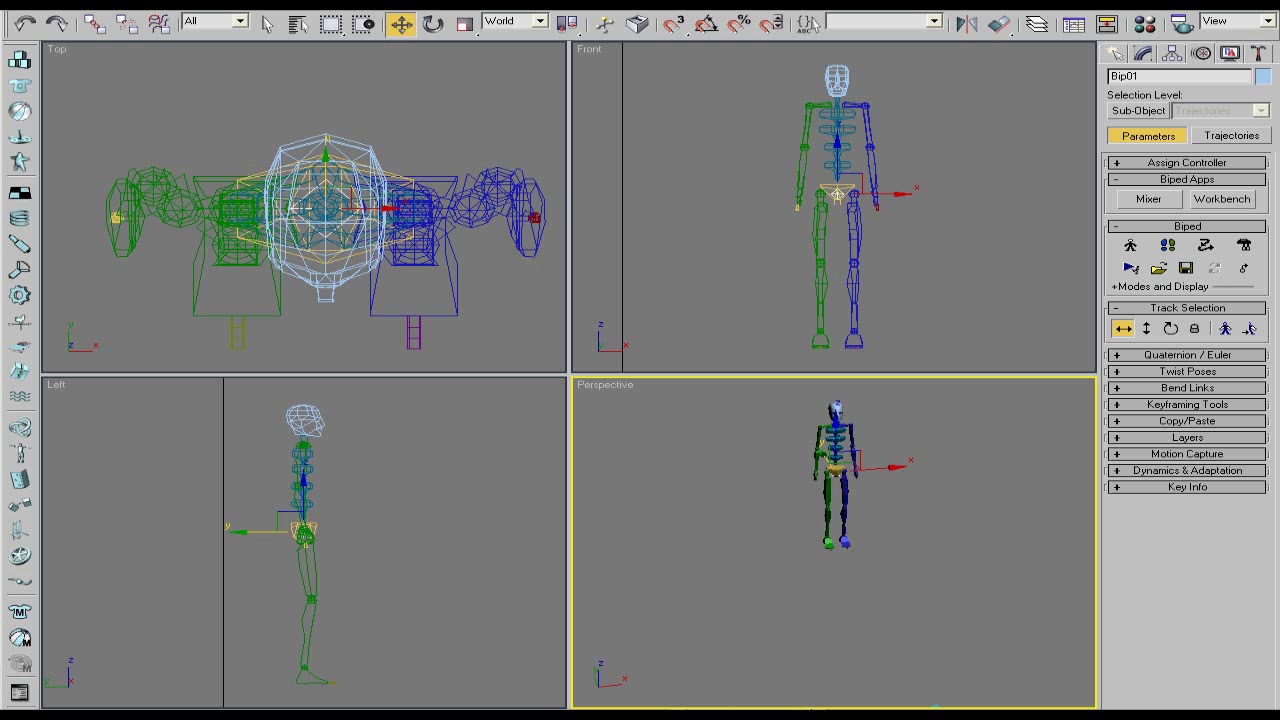
pyautogui.moveTo(760, 712); pyautogui.dragTo(92, 662)
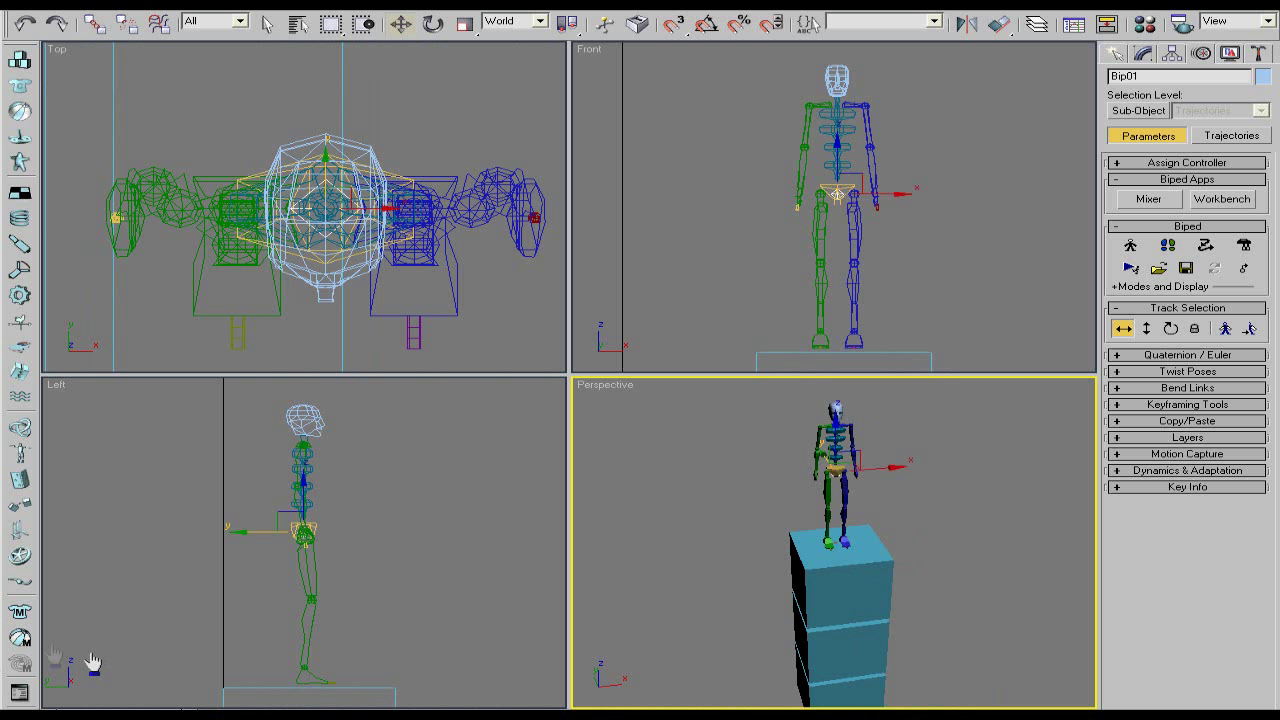
pyautogui.press('w')
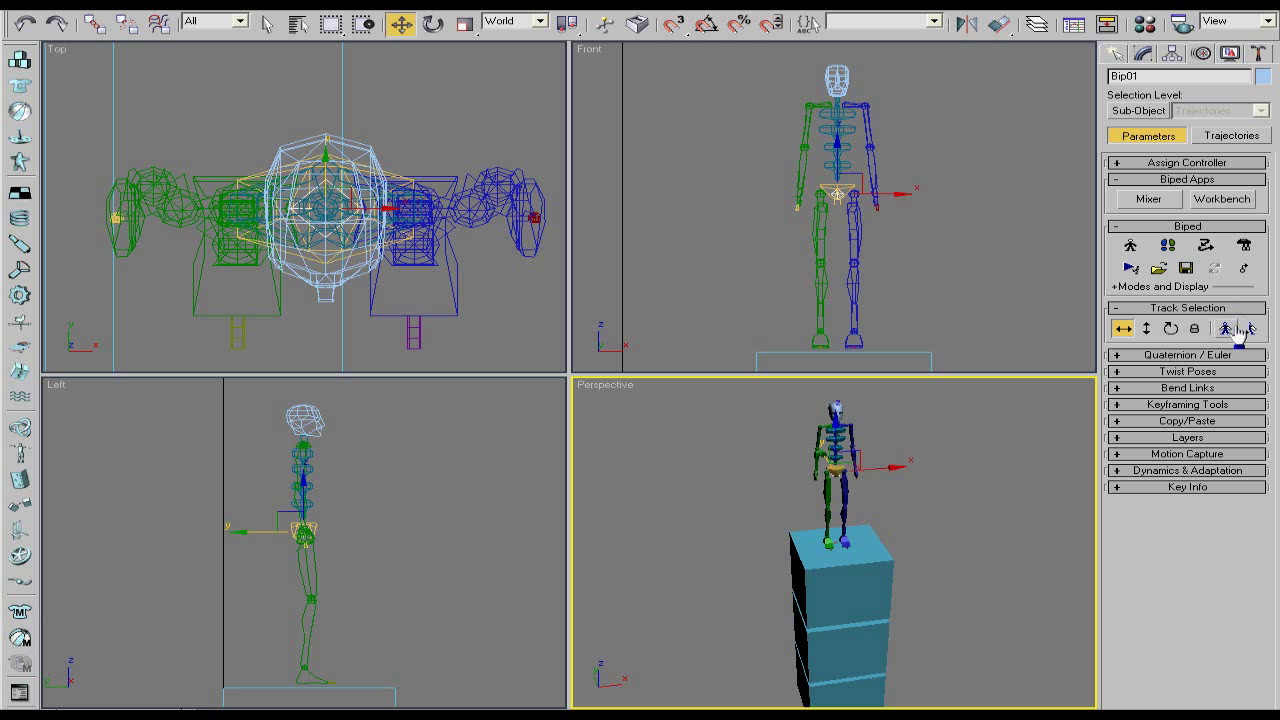
pyautogui.click(1170, 250)
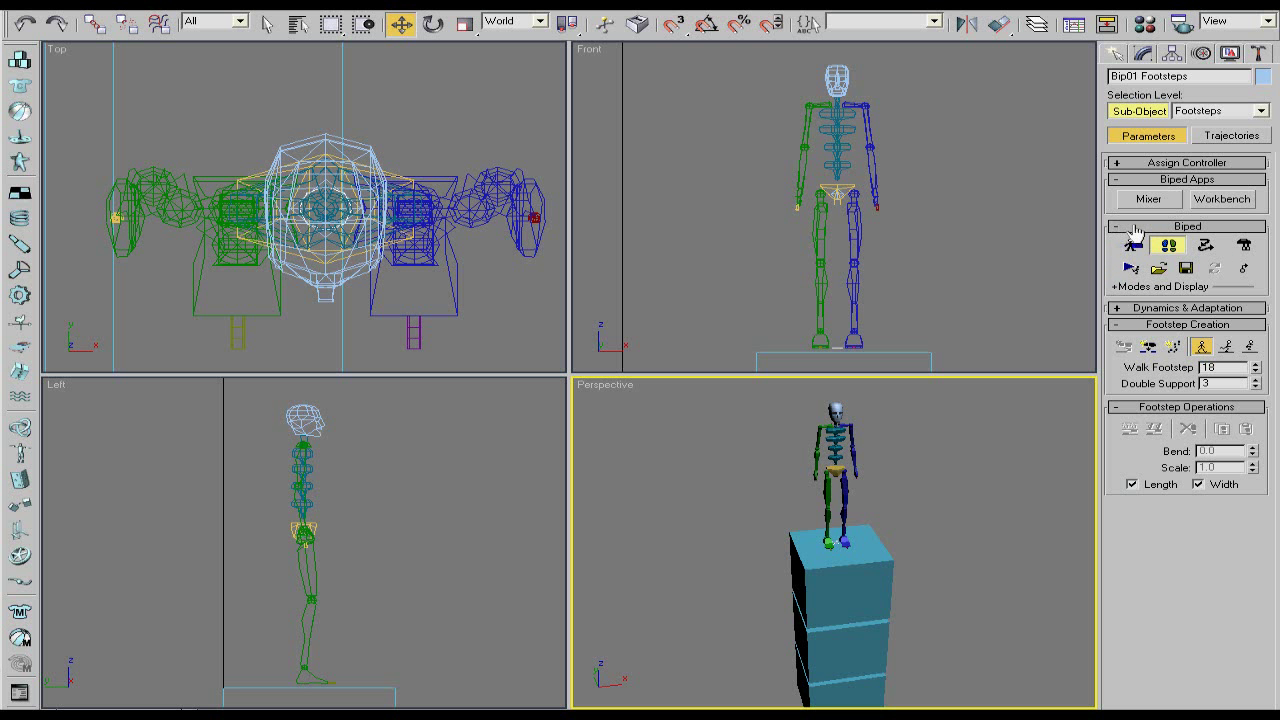
pyautogui.click(1122, 226)
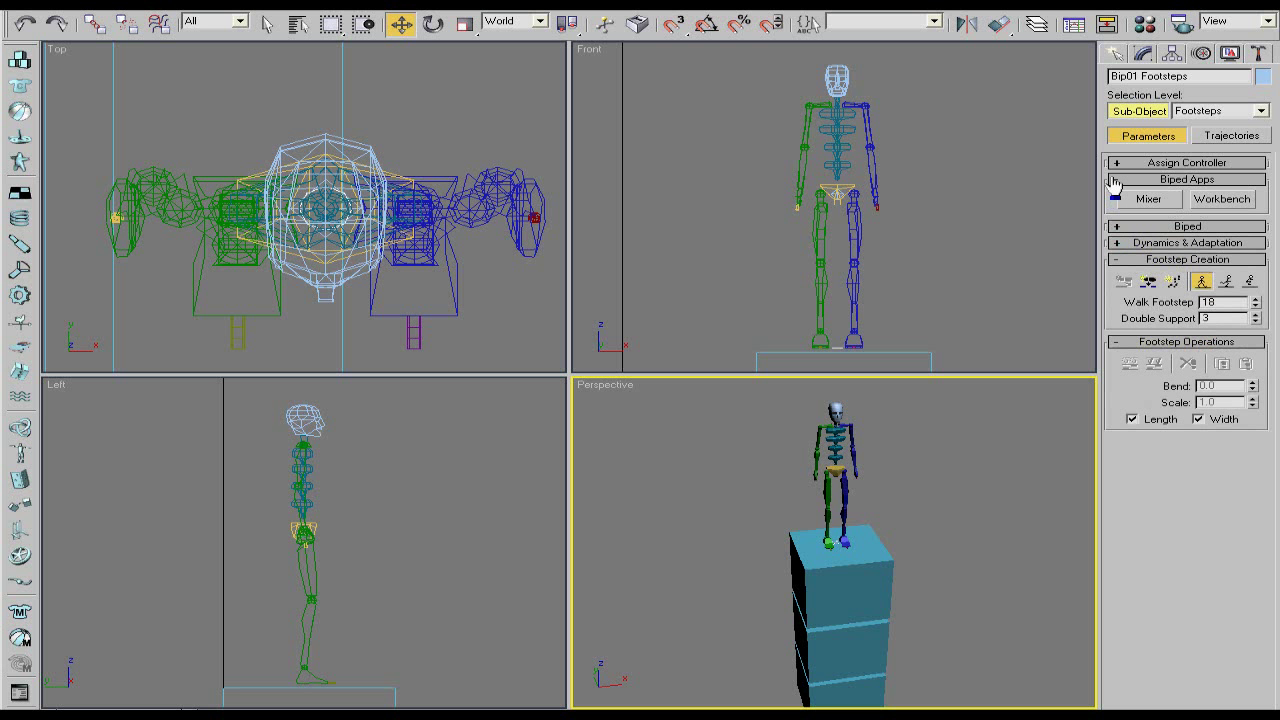
pyautogui.click(1117, 182)
pyautogui.click(1117, 182)
pyautogui.click(1117, 182)
pyautogui.click(1118, 230)
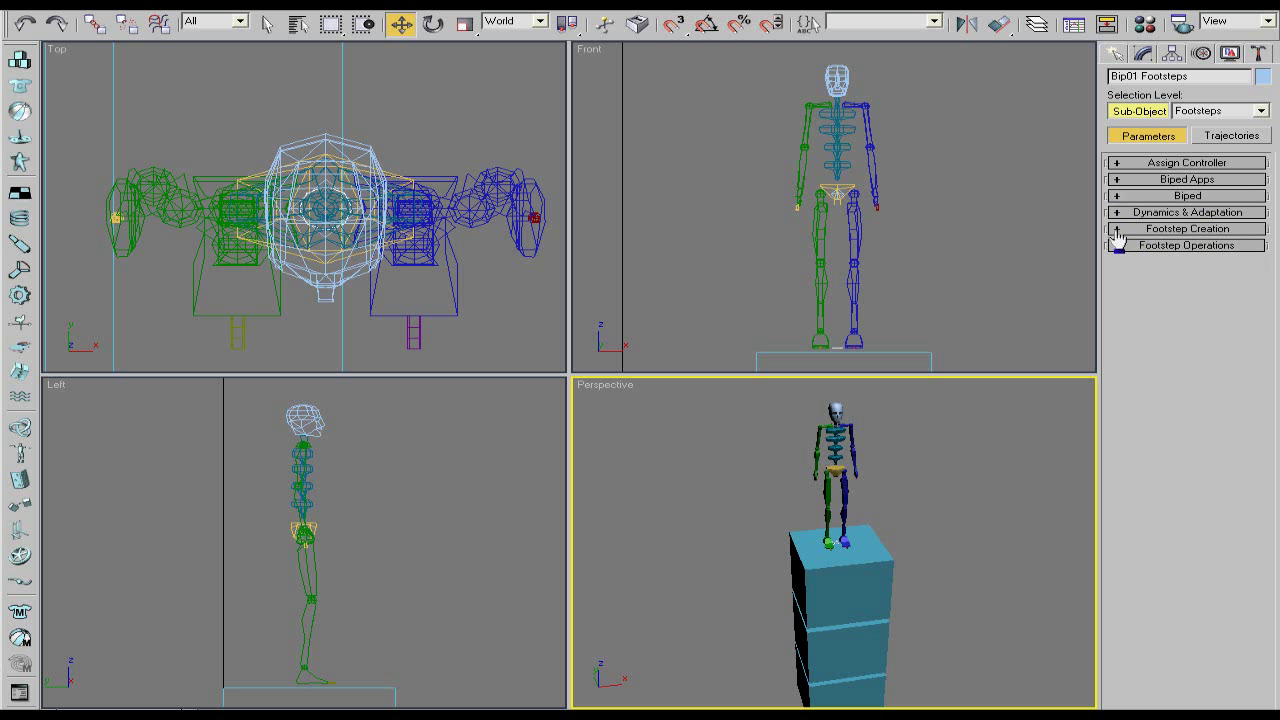
pyautogui.click(1146, 112)
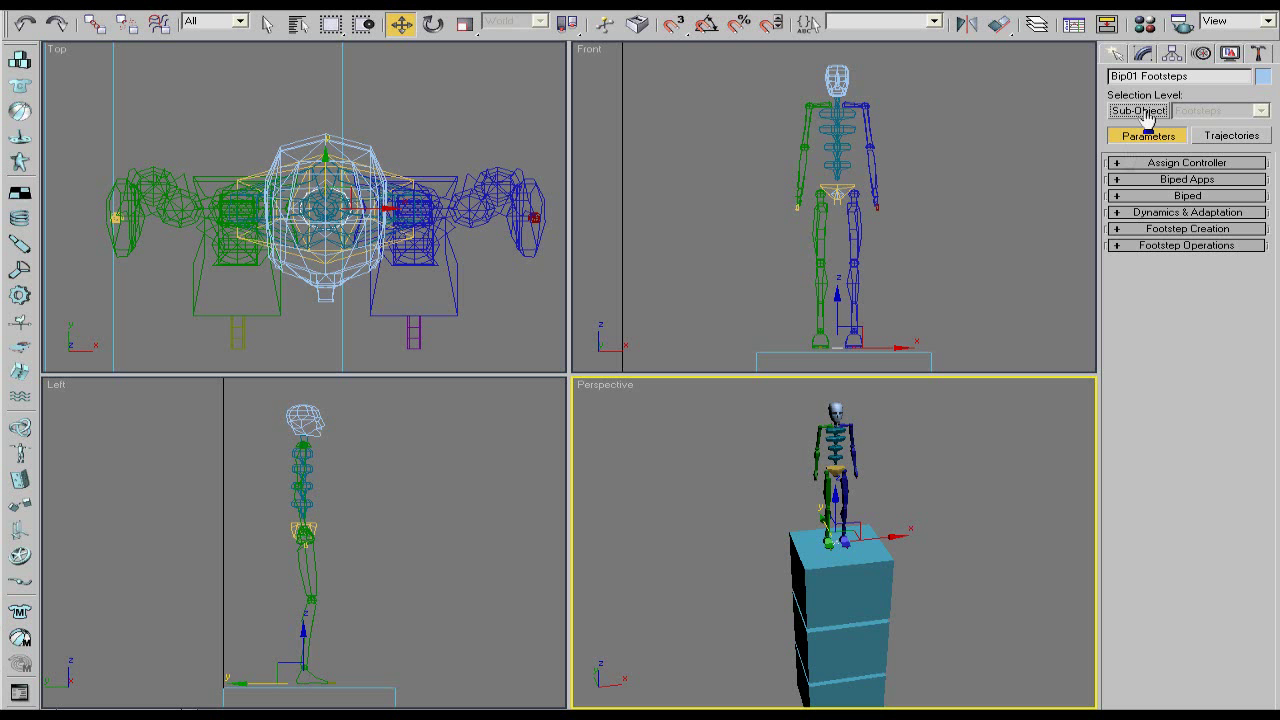
pyautogui.click(1122, 196)
pyautogui.click(1170, 215)
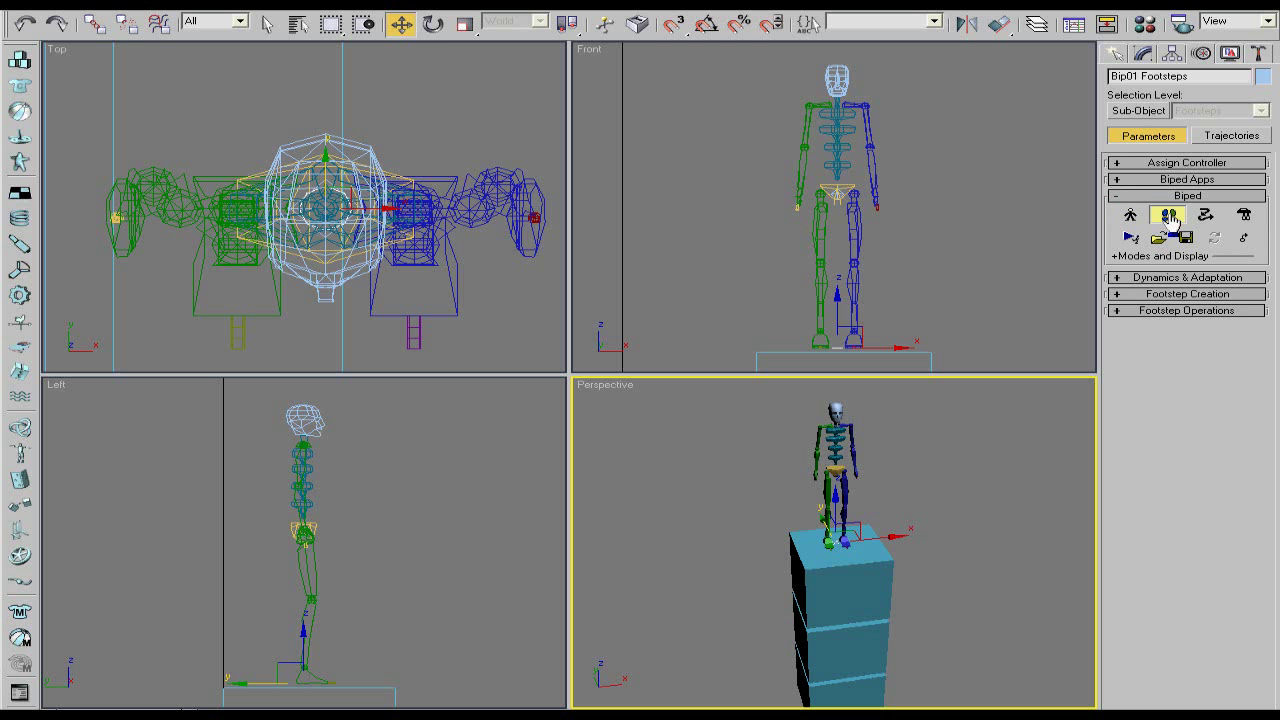
pyautogui.click(1170, 218)
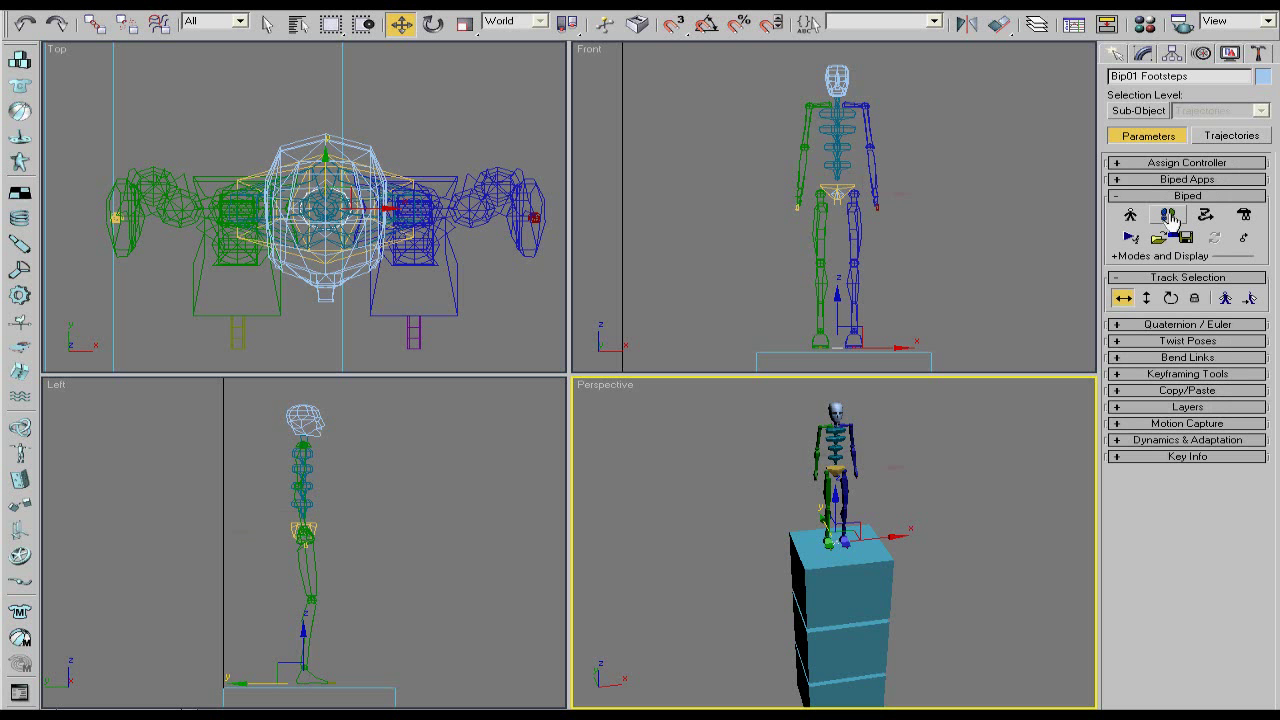
# Lower the biped's body vertically toward the box top and set a body vertical key for it.
pyautogui.click(1117, 197)
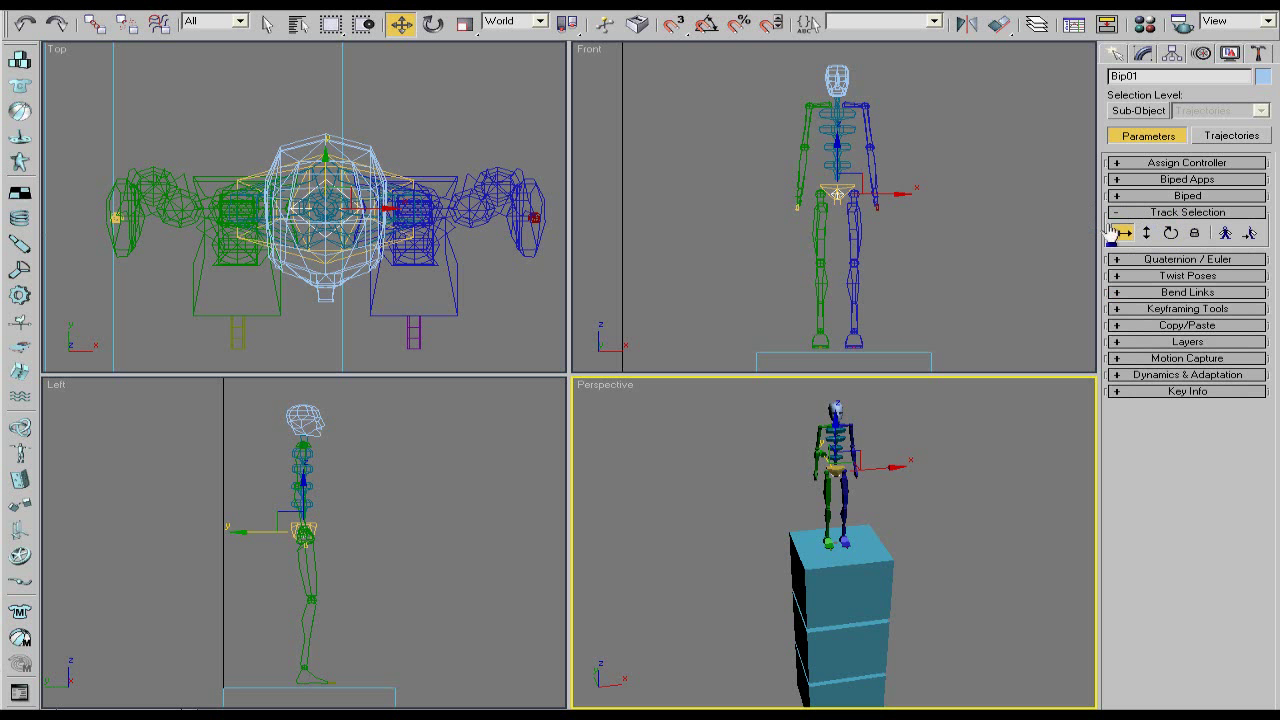
pyautogui.click(1118, 393)
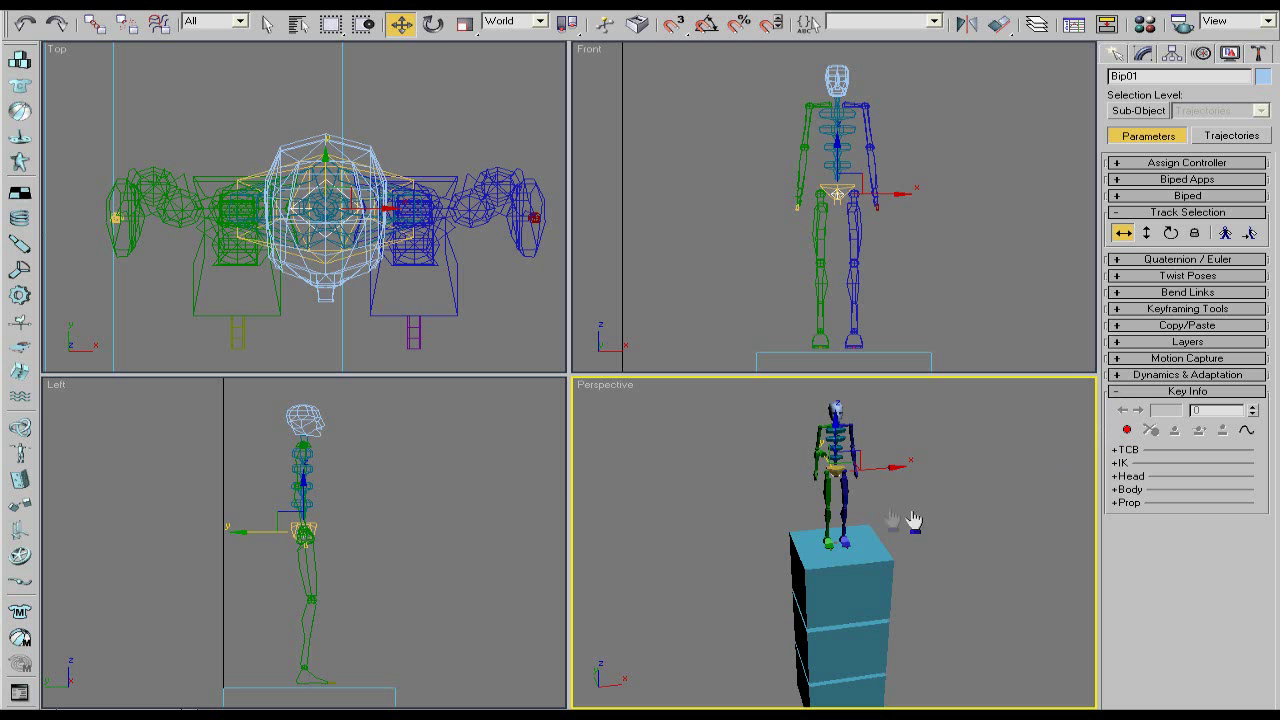
pyautogui.click(1147, 232)
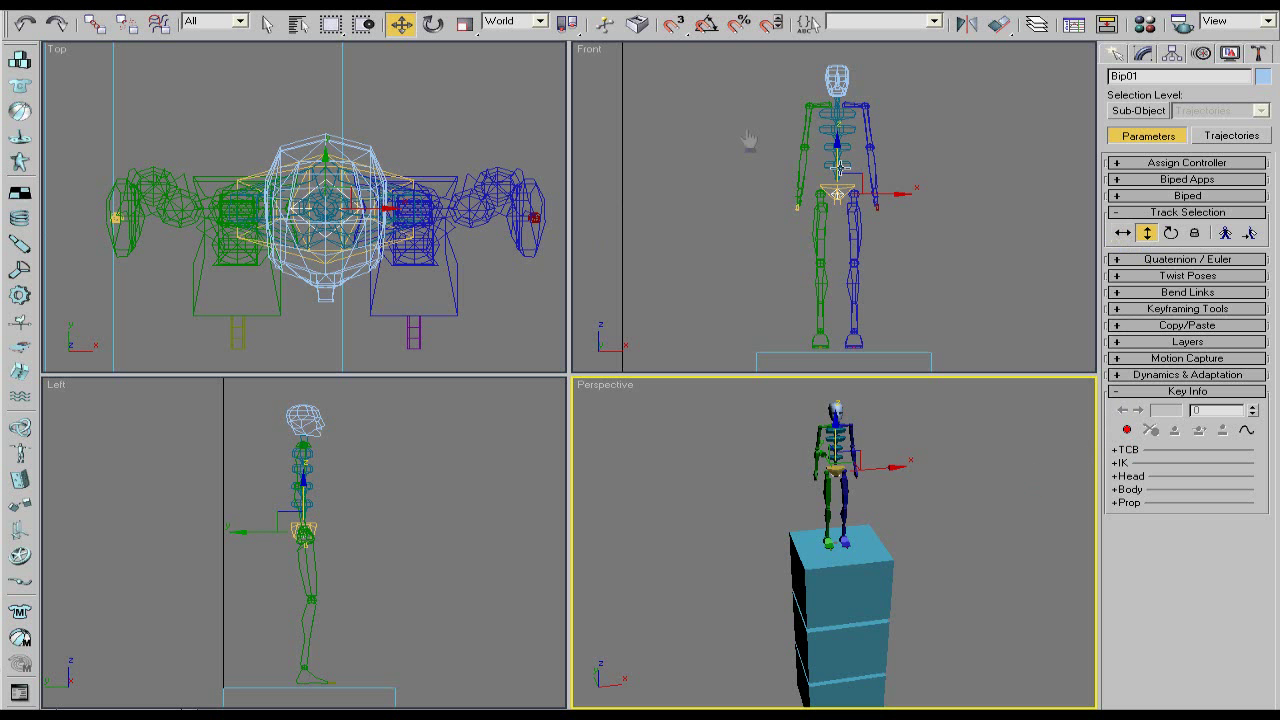
pyautogui.moveTo(838, 165); pyautogui.dragTo(837, 205)
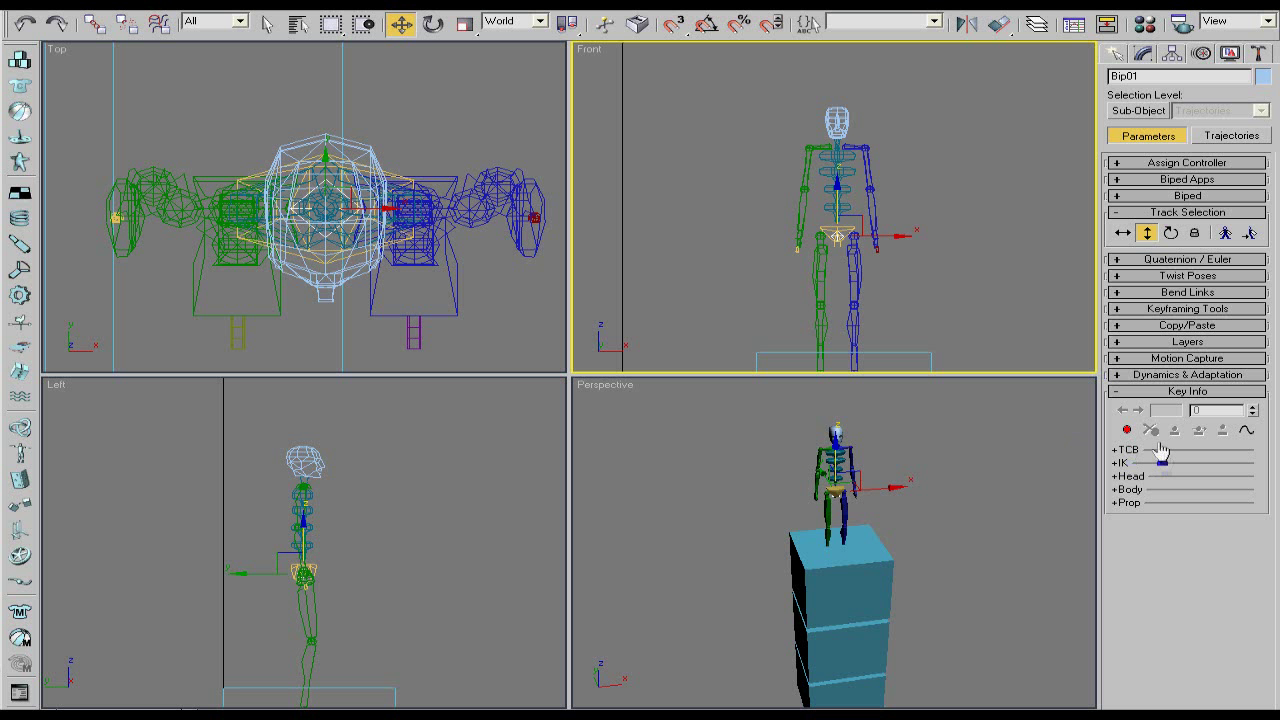
pyautogui.click(1127, 429)
# Select both biped feet, raise them onto the top box so the knees bend, and set a key for them.
pyautogui.moveTo(471, 585); pyautogui.dragTo(563, 474, button='middle')
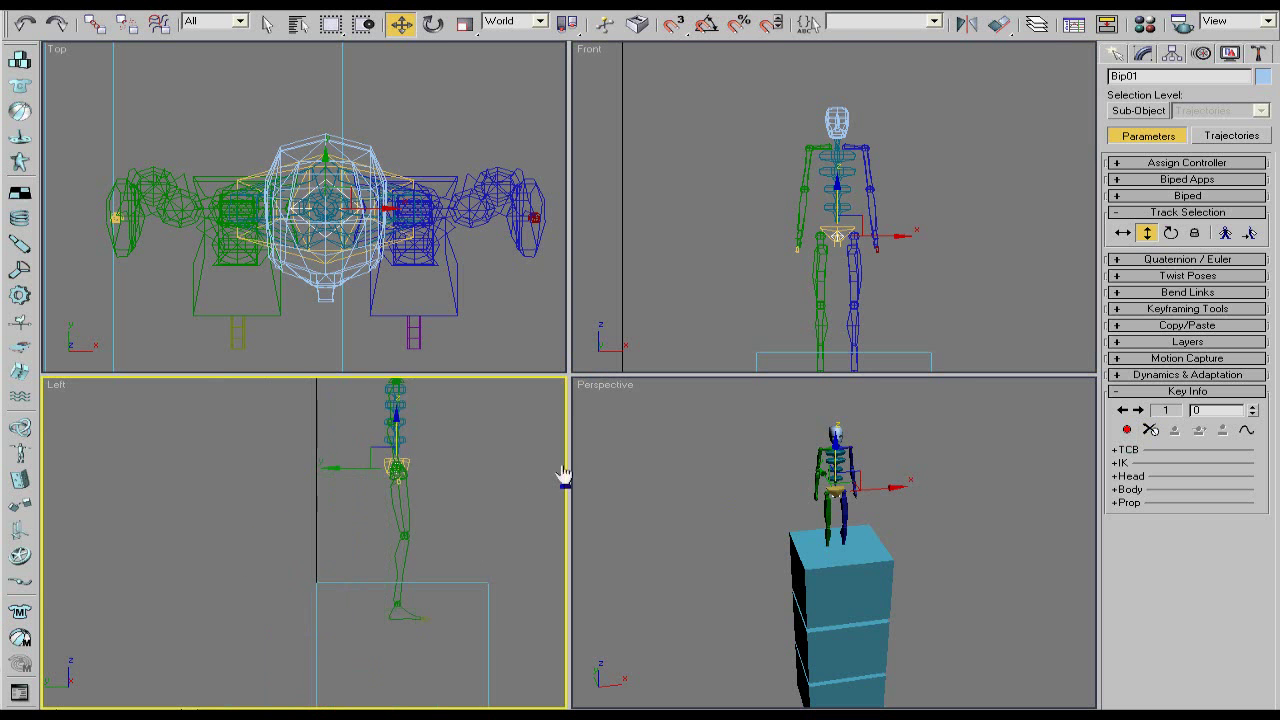
pyautogui.click(388, 625)
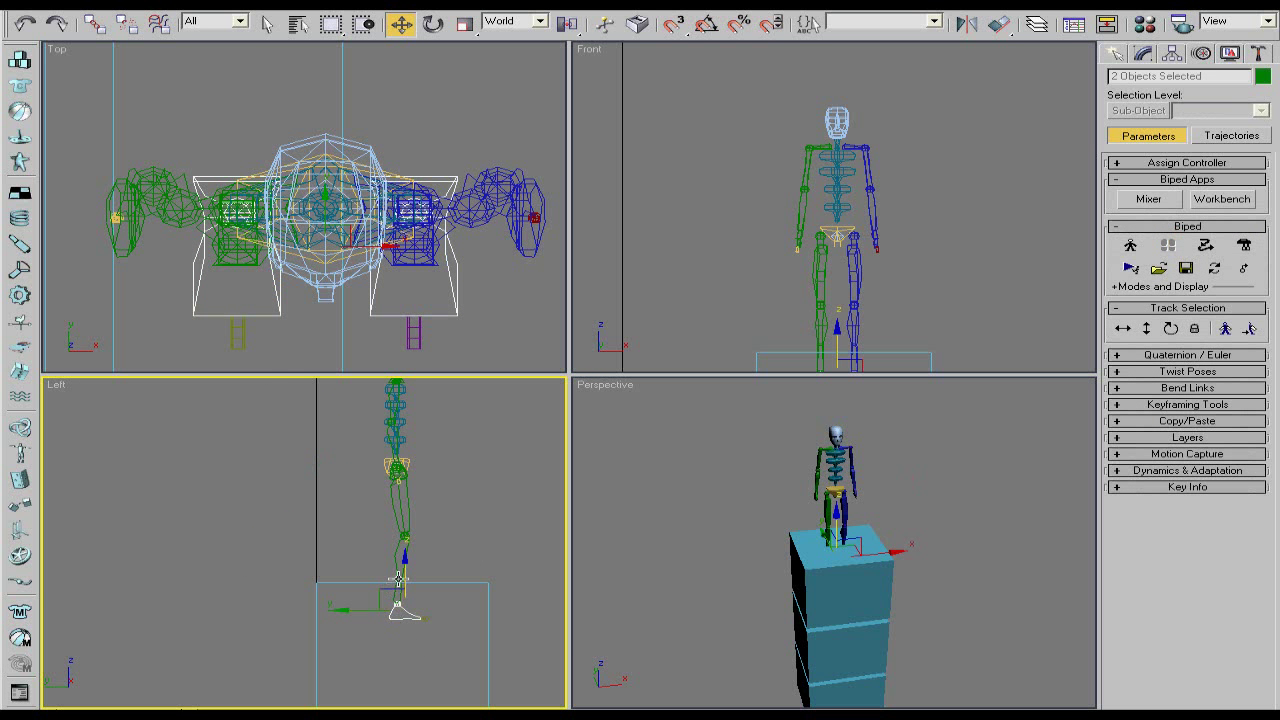
pyautogui.moveTo(404, 574); pyautogui.dragTo(409, 538)
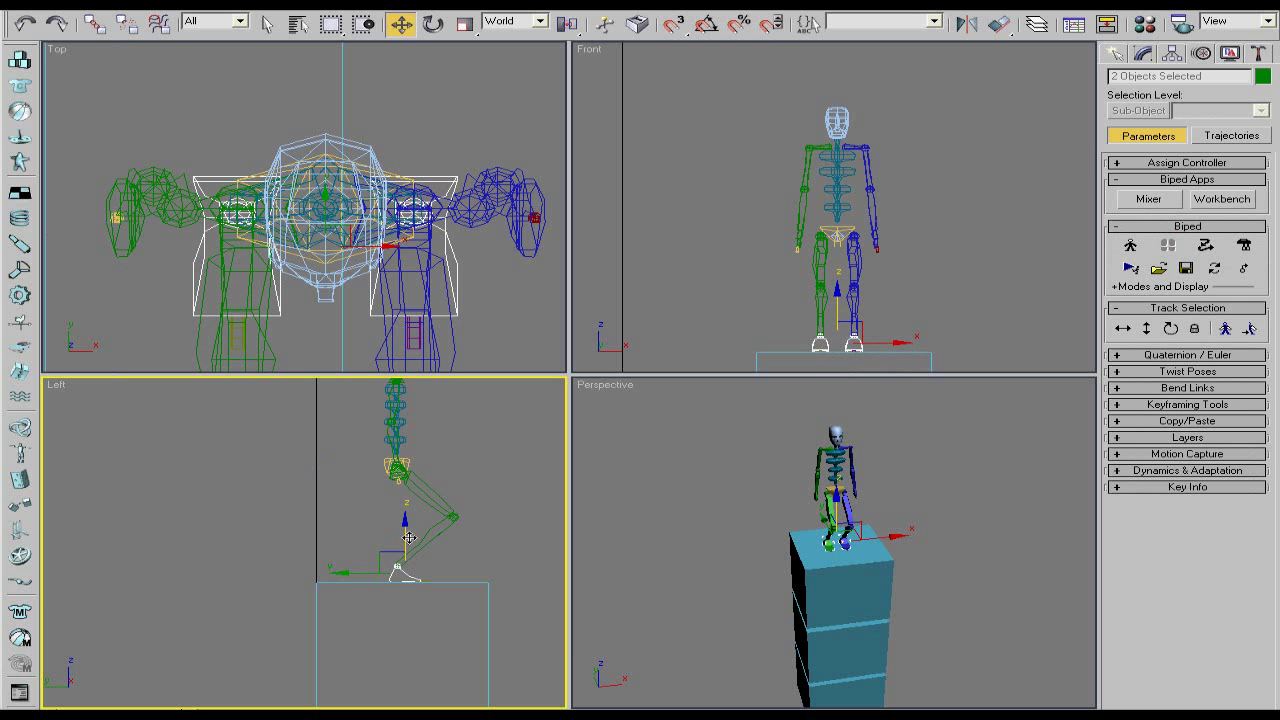
pyautogui.click(1116, 488)
pyautogui.click(1128, 528)
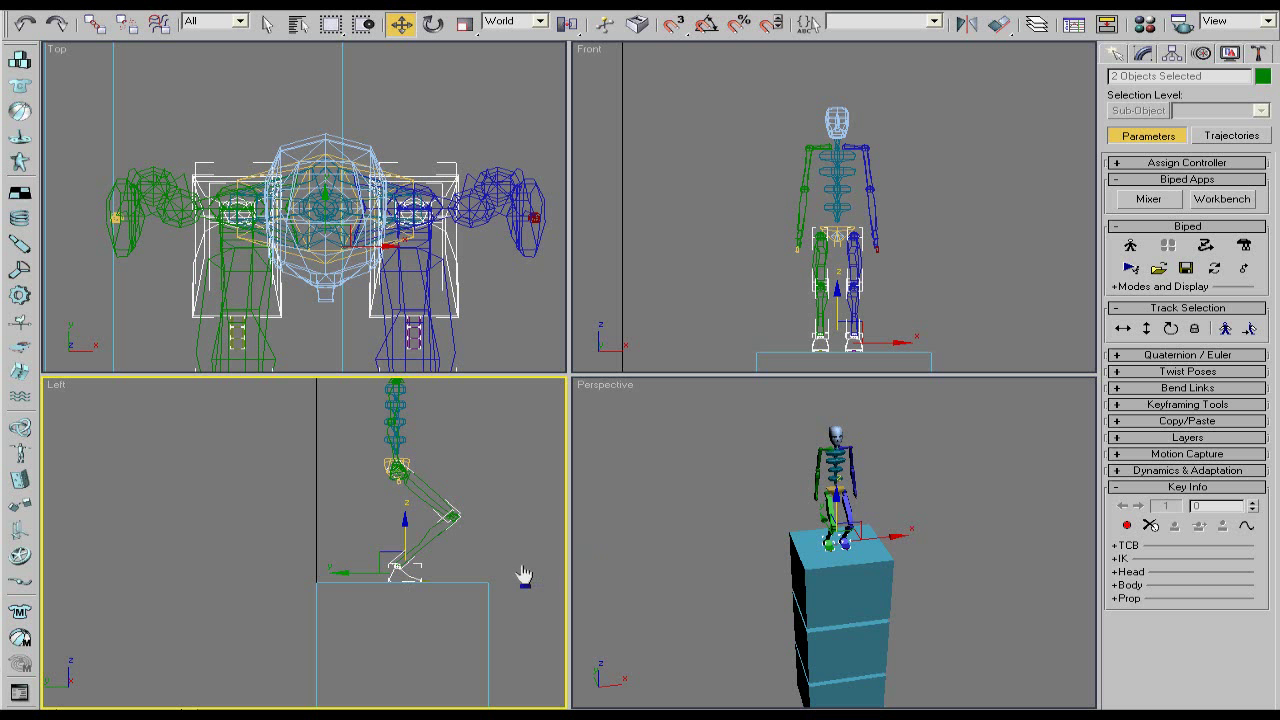
# Rotate Bip01 Spine forward, adjust the rotation of Bip01 Spine1, and set a key after each rotation.
pyautogui.click(404, 448)
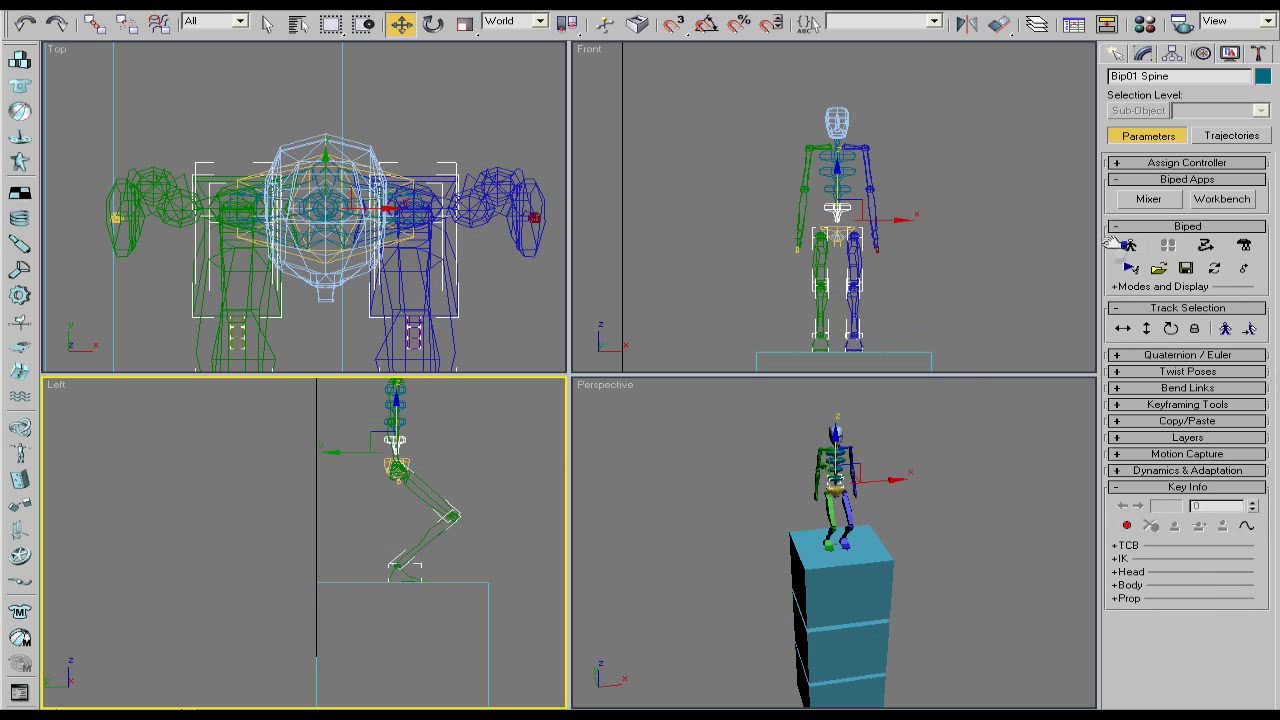
pyautogui.click(433, 24)
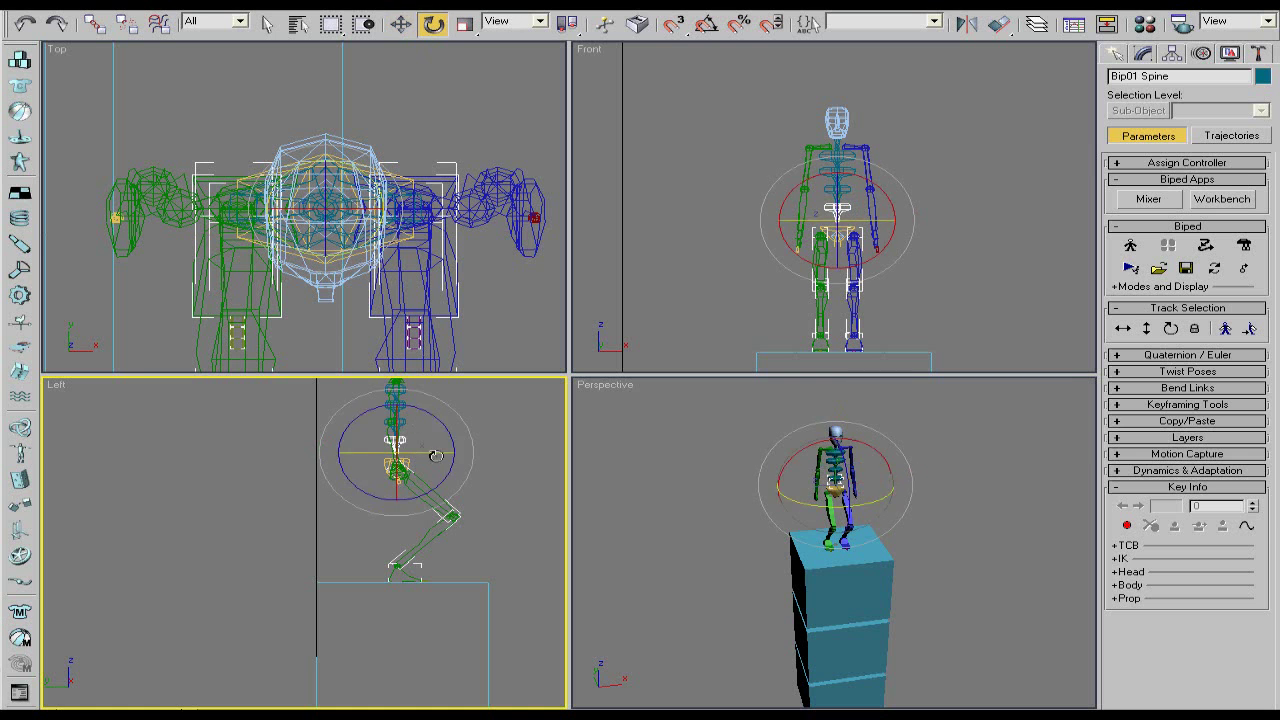
pyautogui.moveTo(435, 456); pyautogui.dragTo(453, 429)
pyautogui.click(1130, 526)
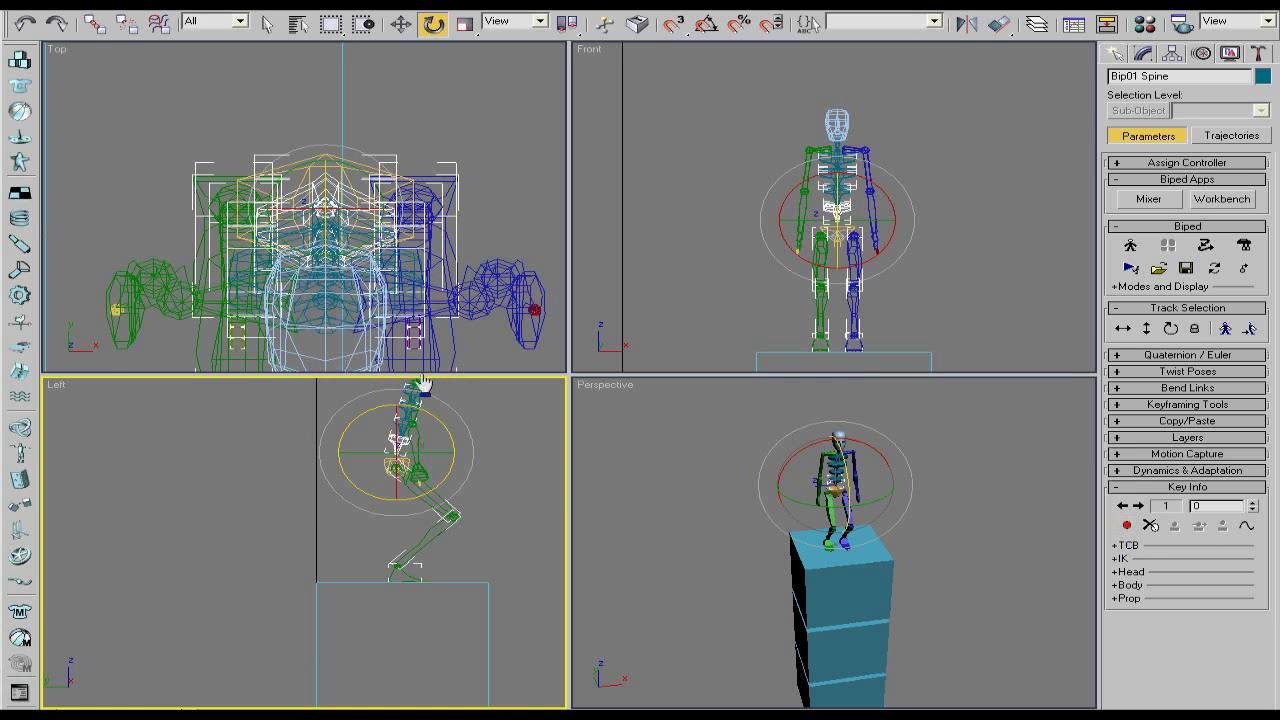
pyautogui.click(400, 421)
pyautogui.moveTo(436, 400); pyautogui.dragTo(470, 414)
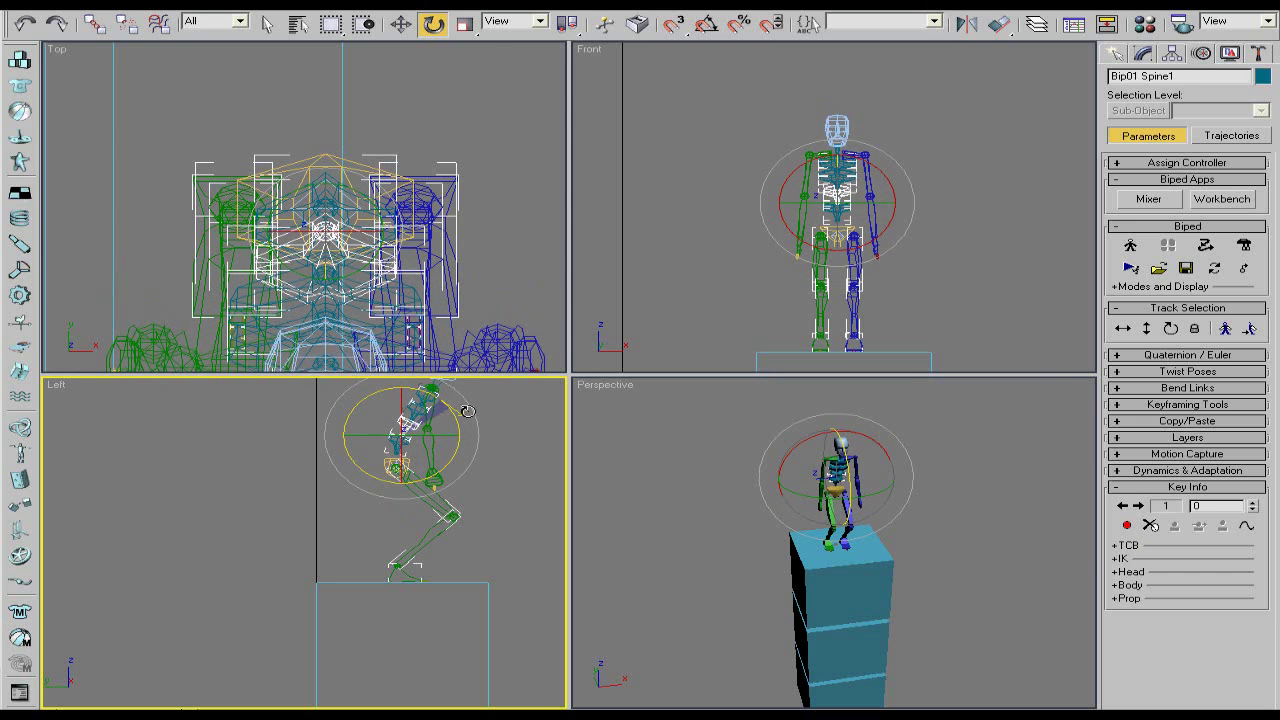
pyautogui.click(1126, 526)
# Select the biped's head, tilt it forward in the side view, and set a key for it.
pyautogui.moveTo(452, 442); pyautogui.dragTo(460, 516, button='middle')
pyautogui.click(432, 428)
pyautogui.moveTo(466, 405); pyautogui.dragTo(480, 440)
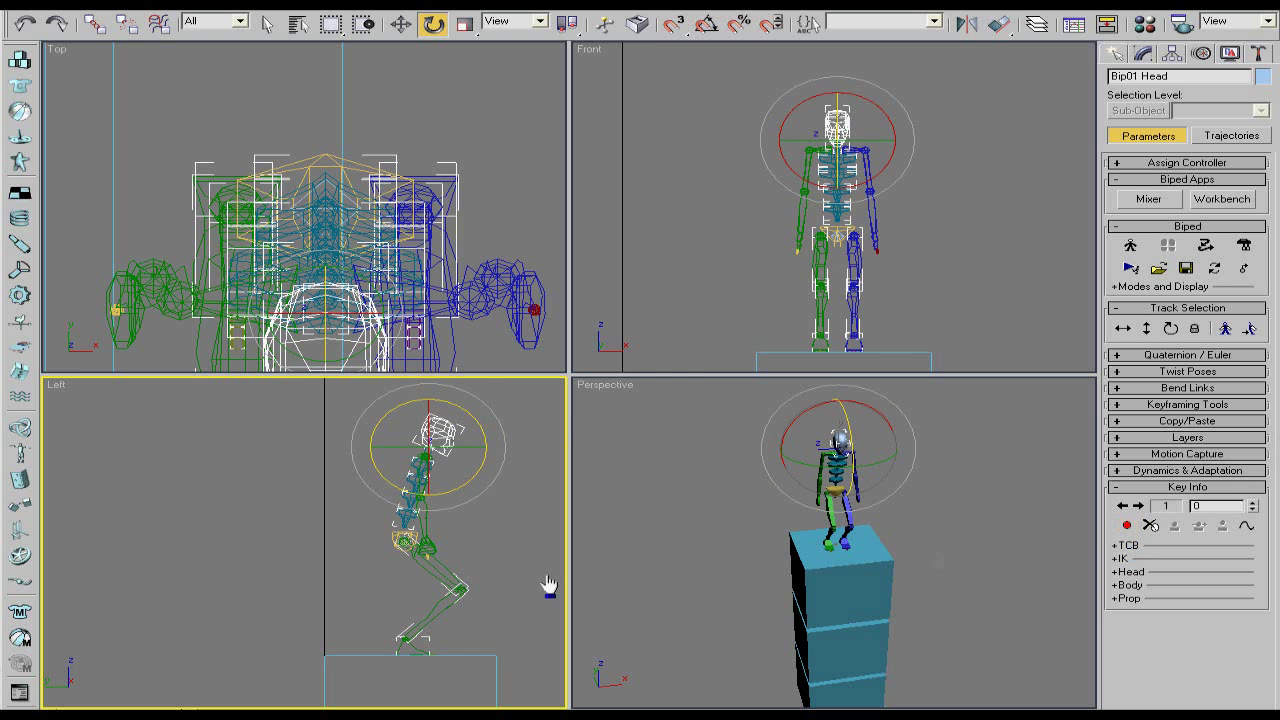
# Select both biped hands, move them forward and up so the elbows bend, and set a key for the arms.
pyautogui.click(427, 548)
pyautogui.click(502, 560)
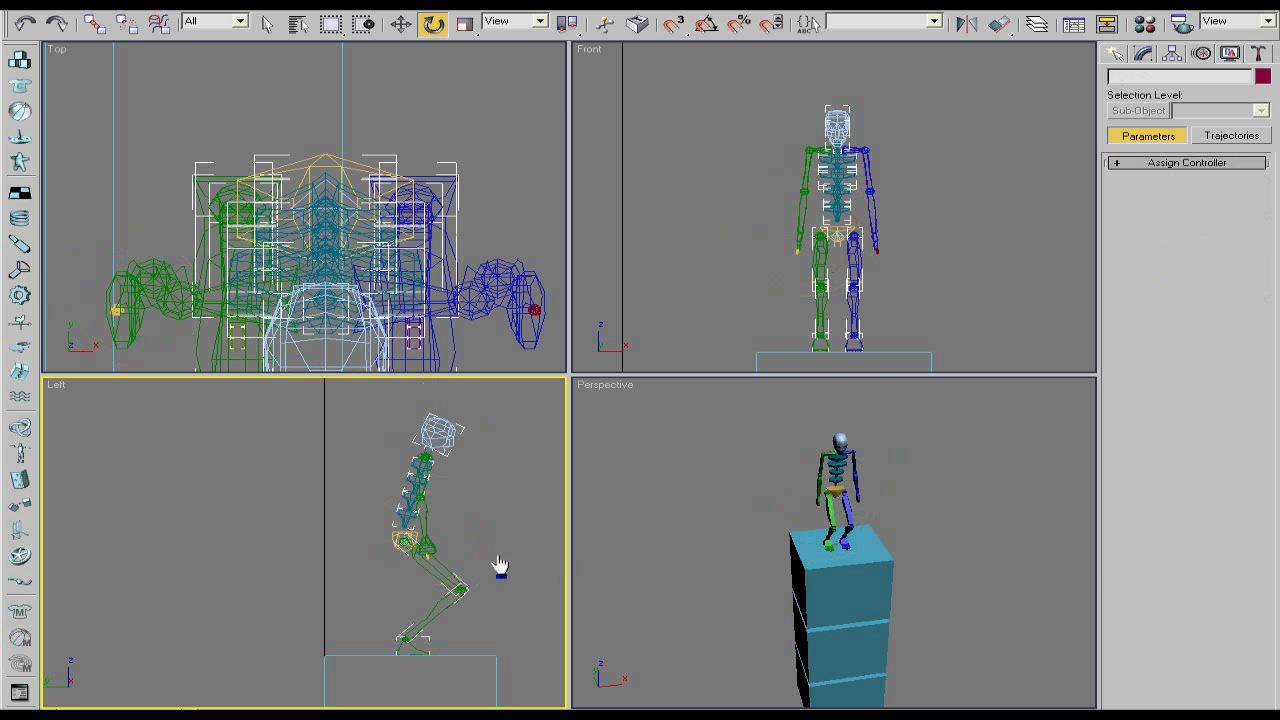
pyautogui.moveTo(432, 552); pyautogui.dragTo(426, 549)
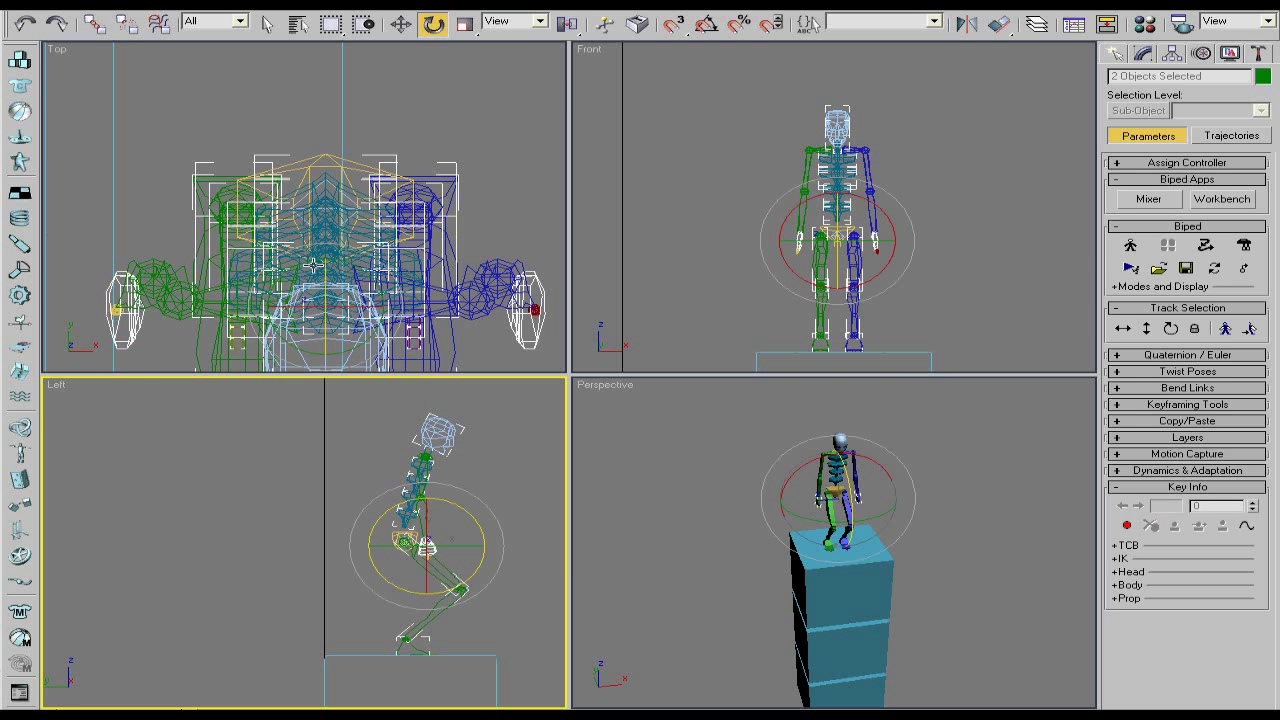
pyautogui.click(400, 25)
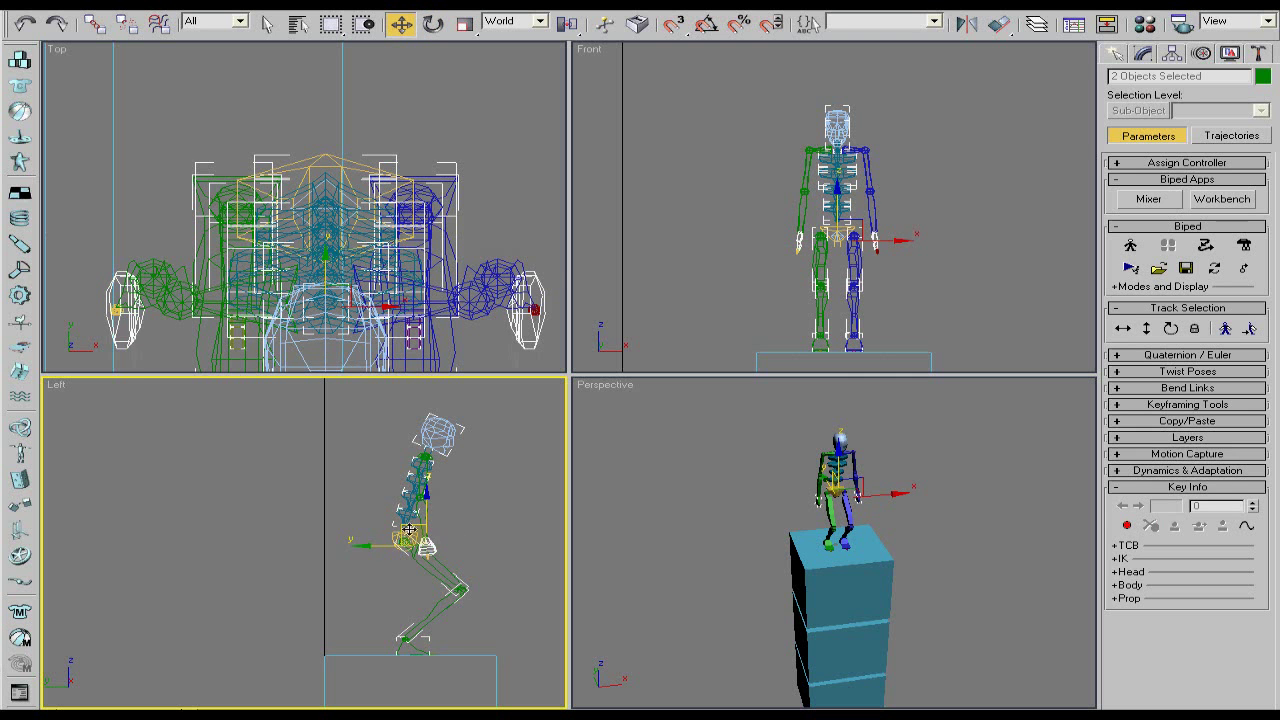
pyautogui.moveTo(410, 529); pyautogui.dragTo(441, 498)
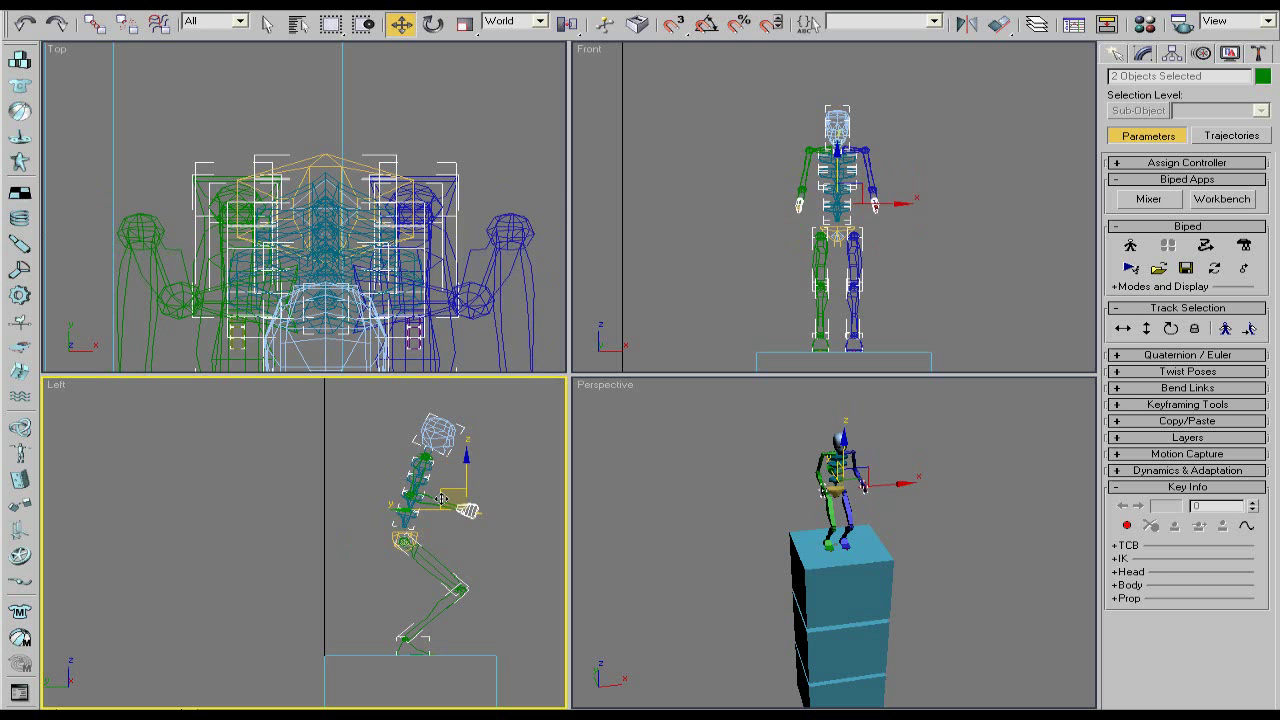
pyautogui.click(1127, 527)
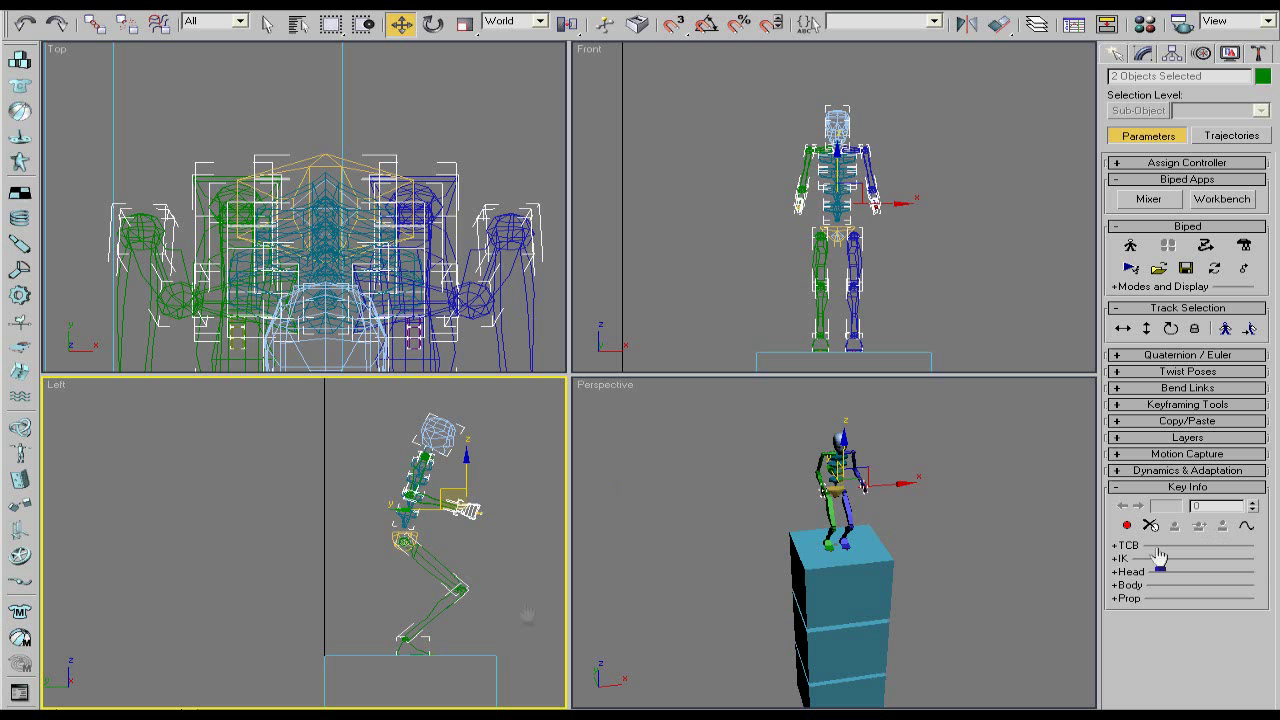
# At frame 3, lower both biped feet to straighten the legs, raise the body until the feet rest on the top box, and key both.
pyautogui.press('/')
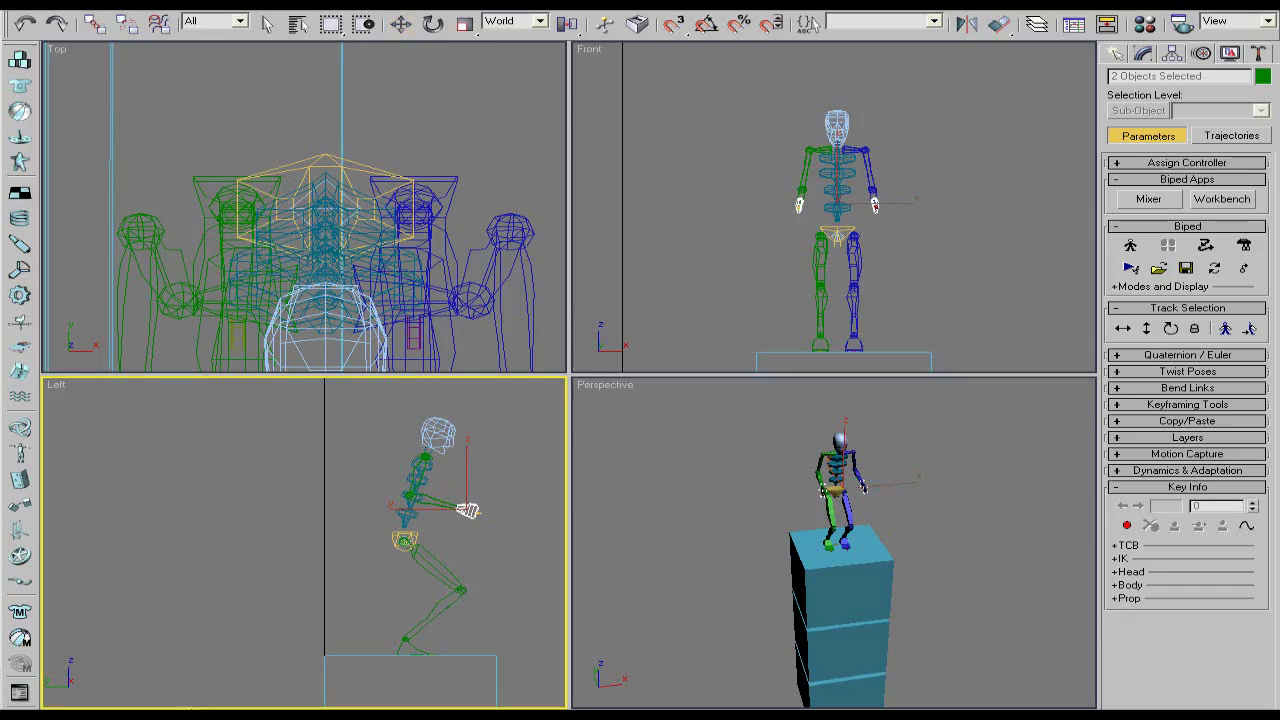
pyautogui.moveTo(160, 716); pyautogui.dragTo(138, 690)
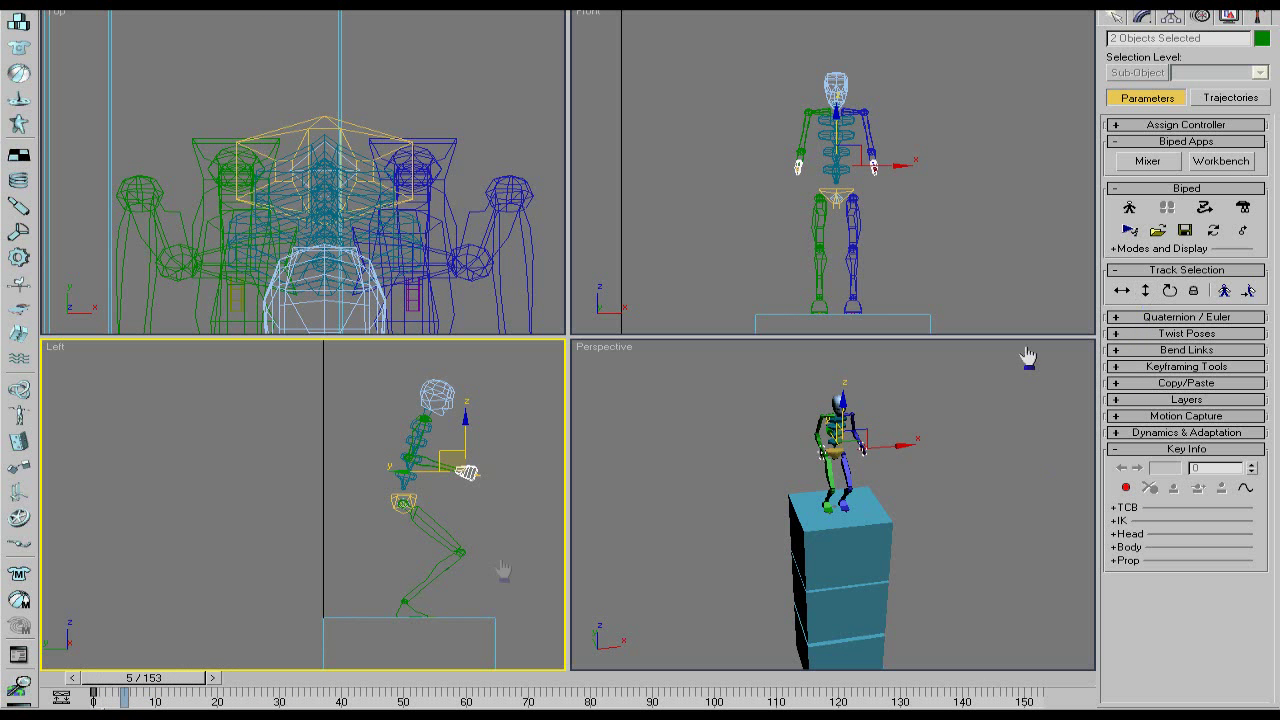
pyautogui.moveTo(180, 690); pyautogui.dragTo(168, 684)
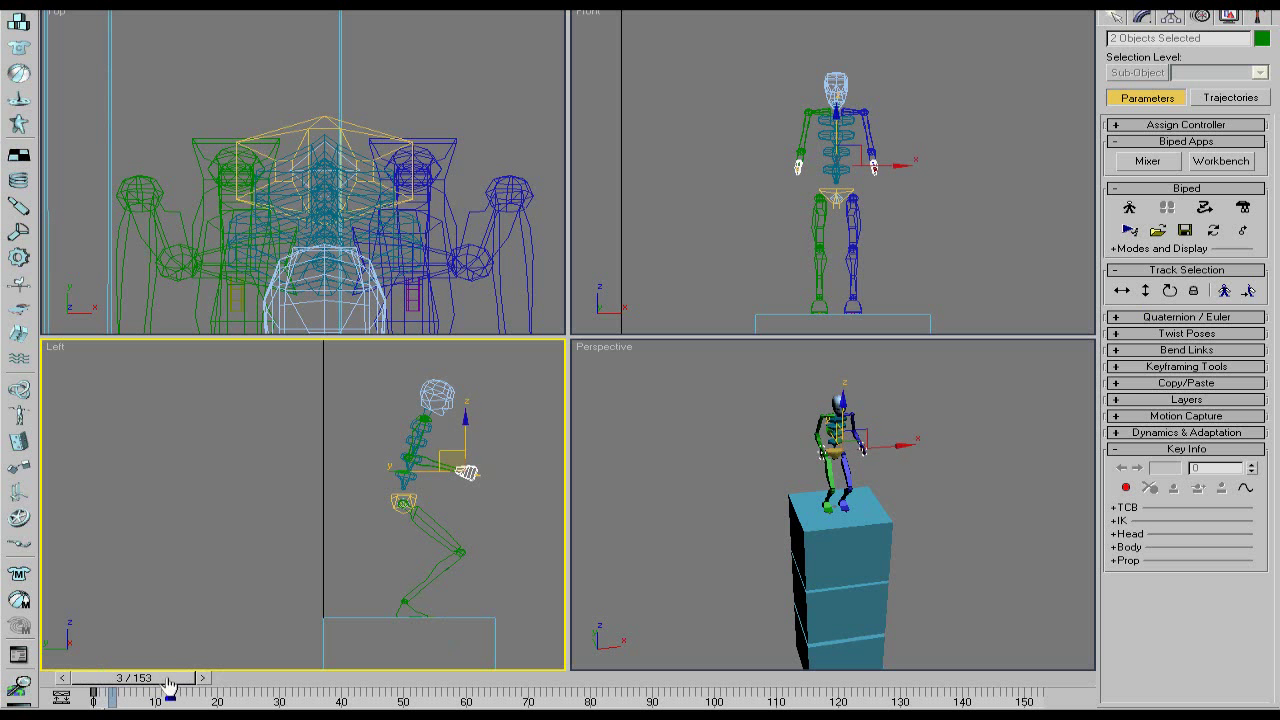
pyautogui.click(1146, 290)
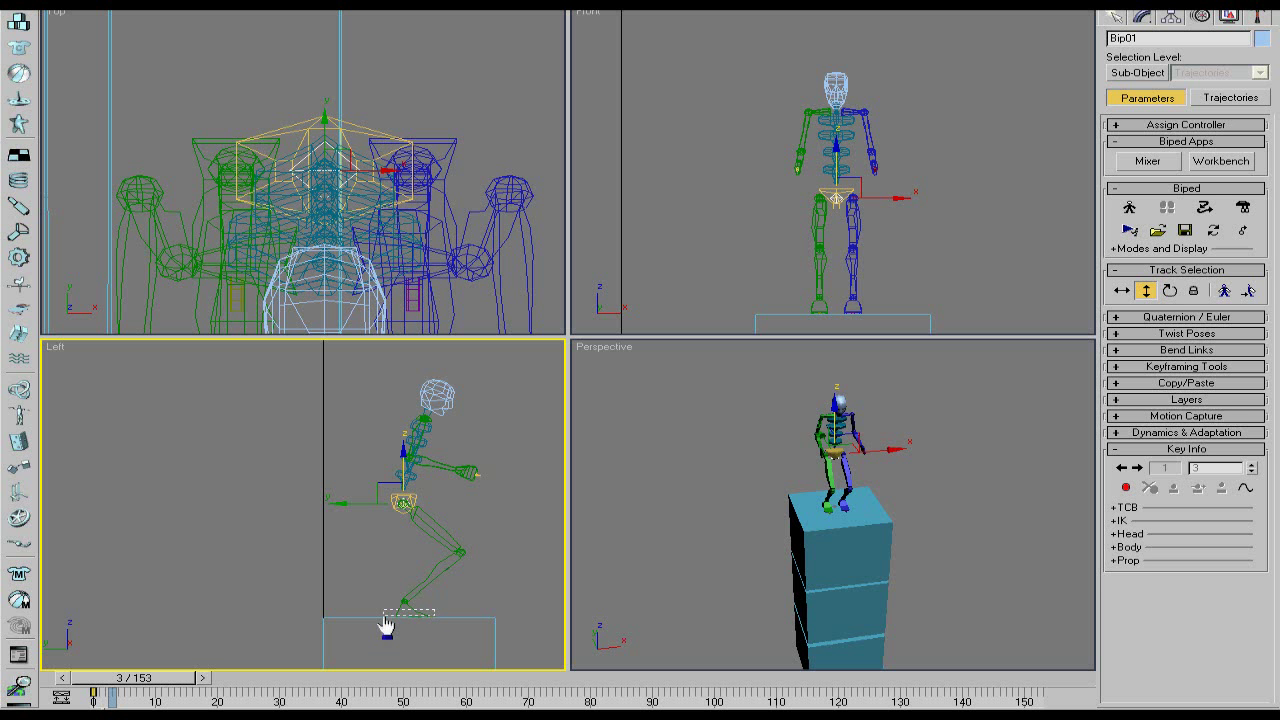
pyautogui.moveTo(386, 626); pyautogui.dragTo(385, 620)
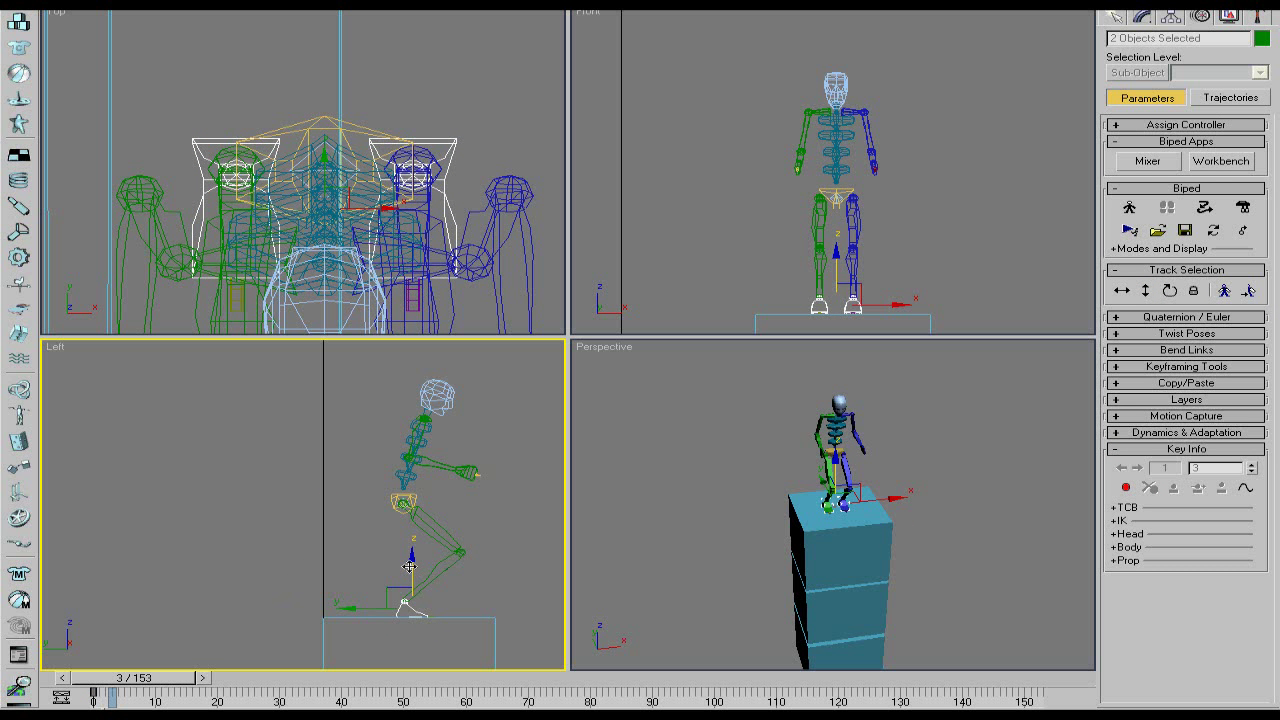
pyautogui.moveTo(410, 567); pyautogui.dragTo(411, 600)
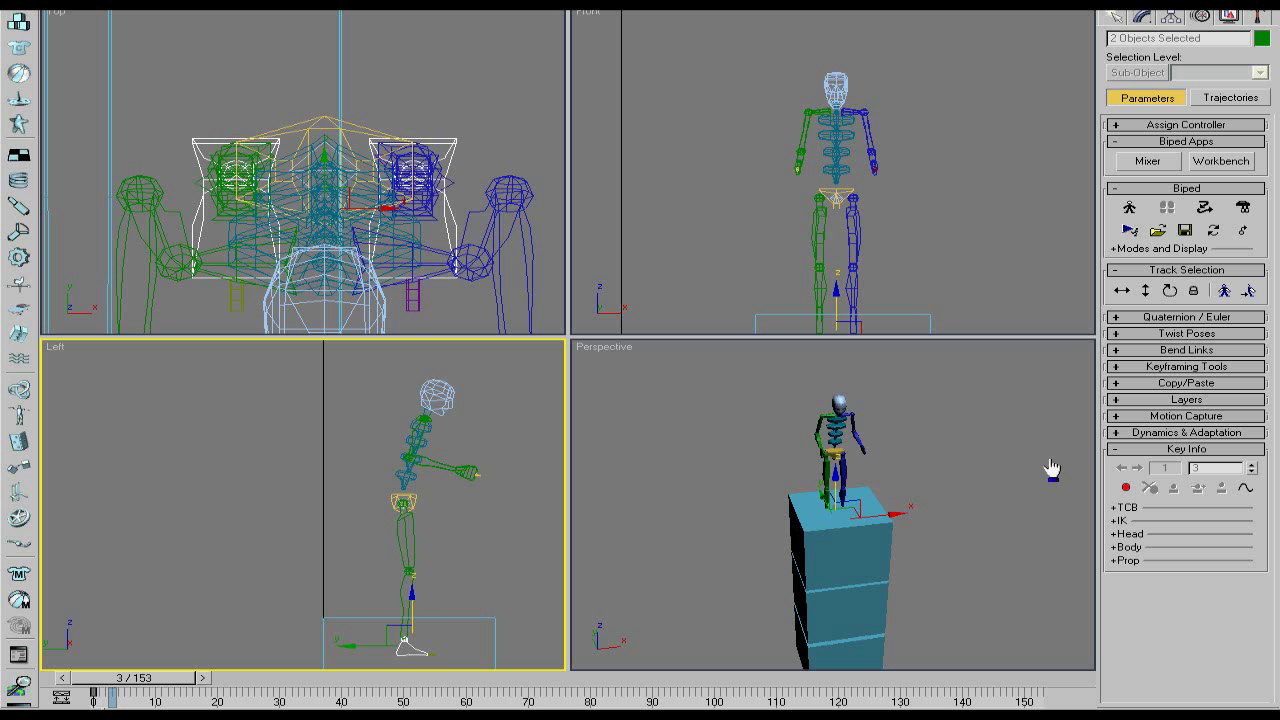
pyautogui.click(1126, 487)
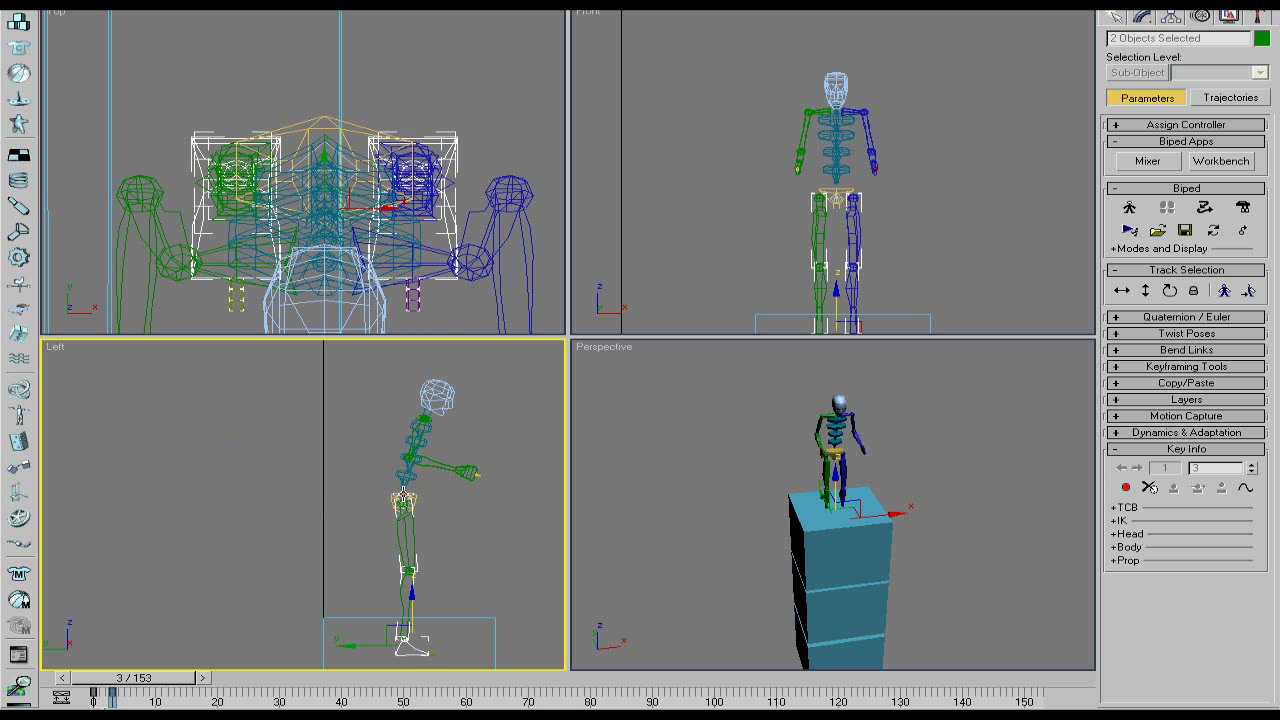
pyautogui.click(1144, 291)
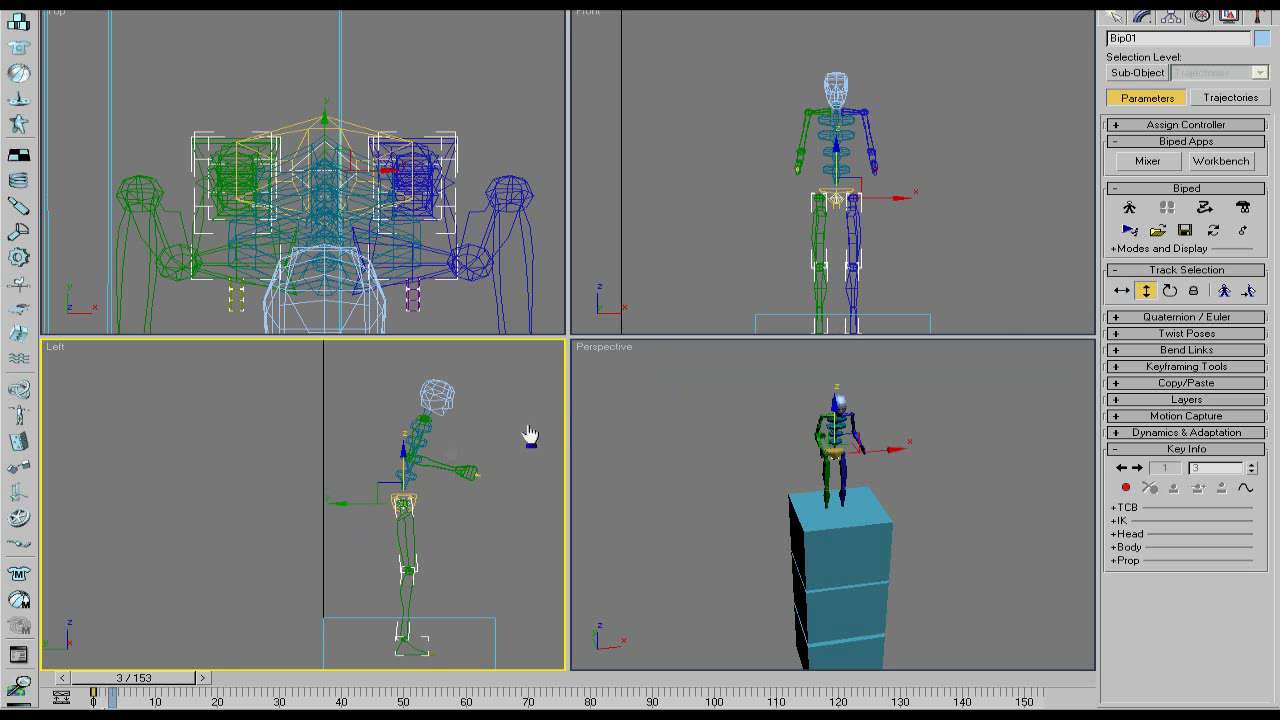
pyautogui.moveTo(402, 467); pyautogui.dragTo(405, 430)
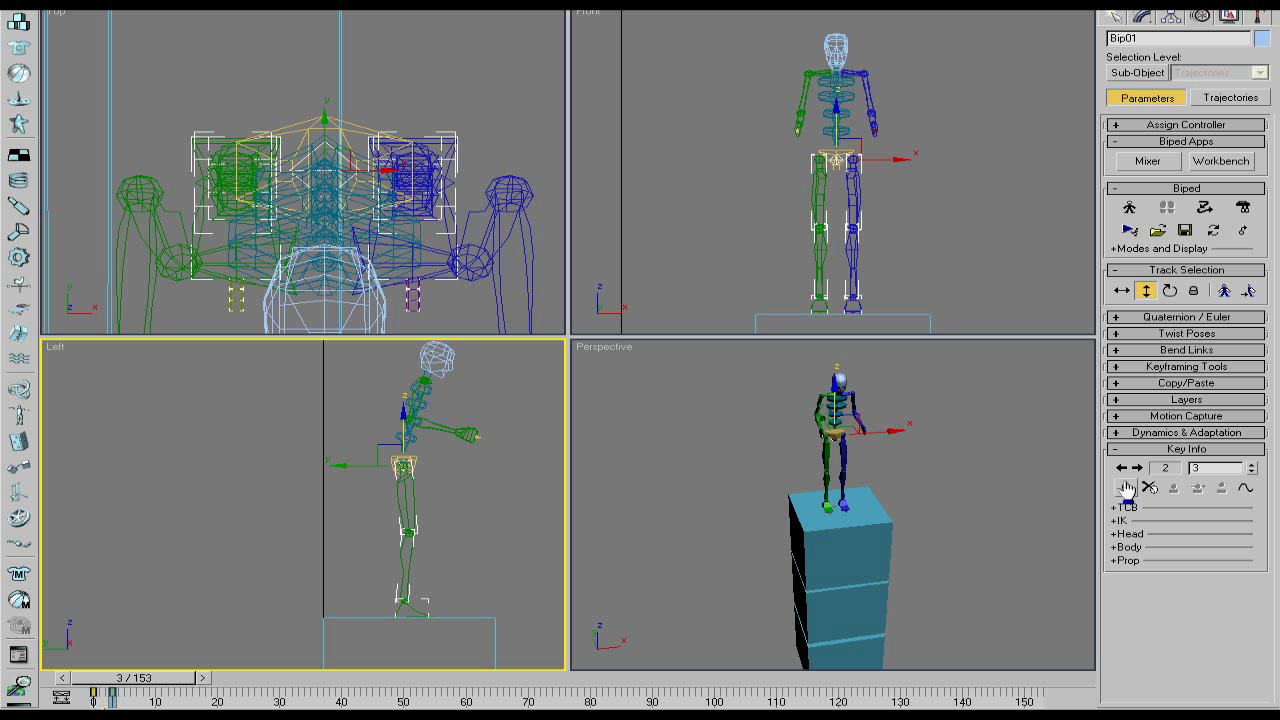
# At frame 3, raise both biped hands to head height, tilt the head backward, and set a key for the arms and the head.
pyautogui.click(401, 440)
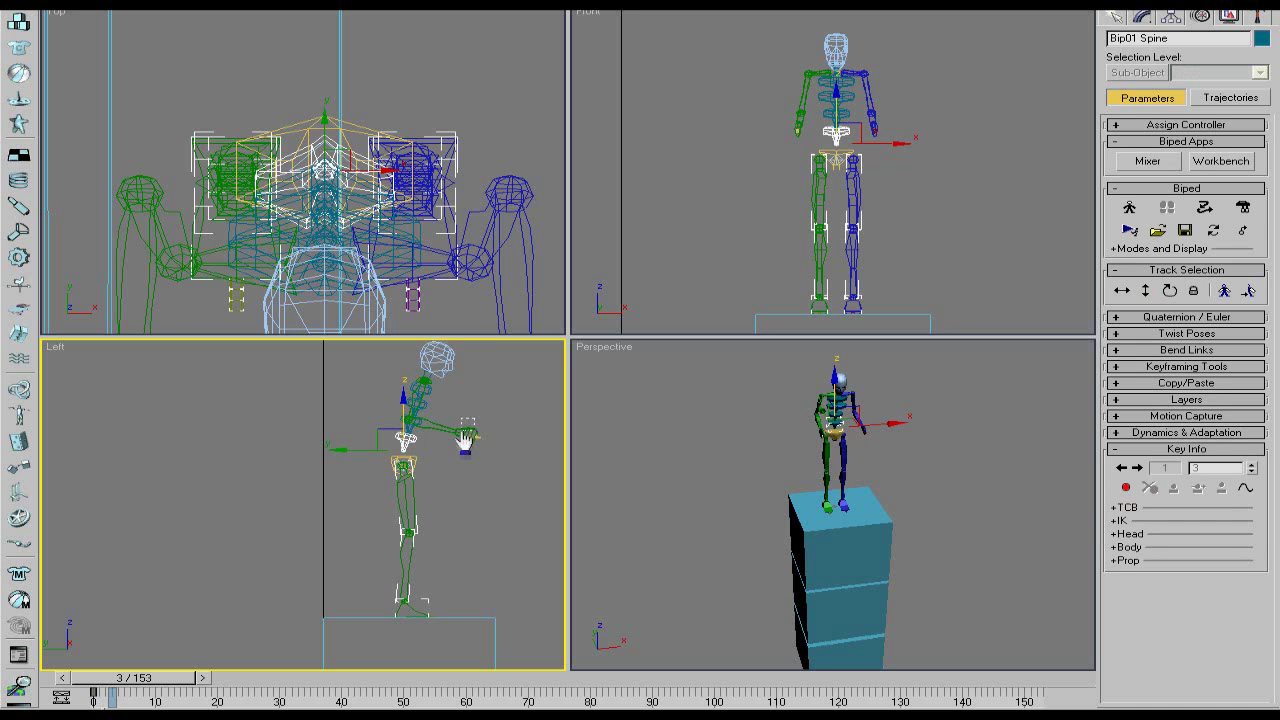
pyautogui.moveTo(465, 445); pyautogui.dragTo(458, 365)
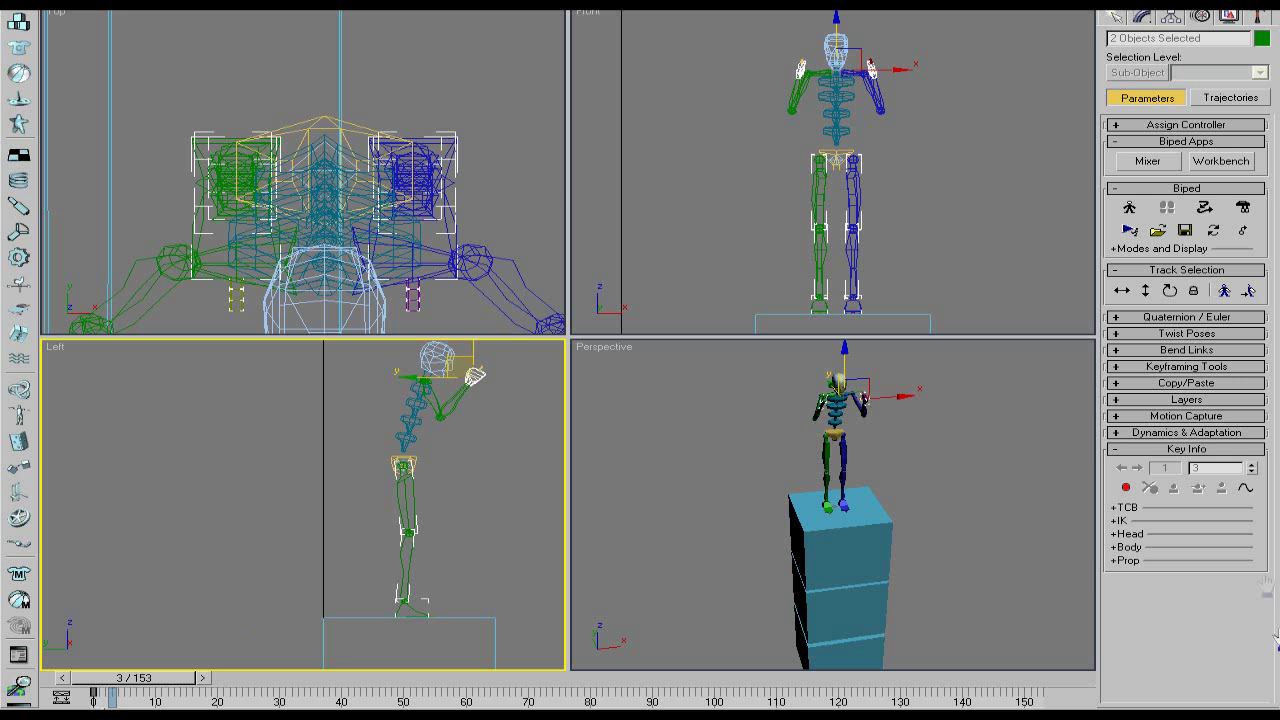
pyautogui.click(446, 366)
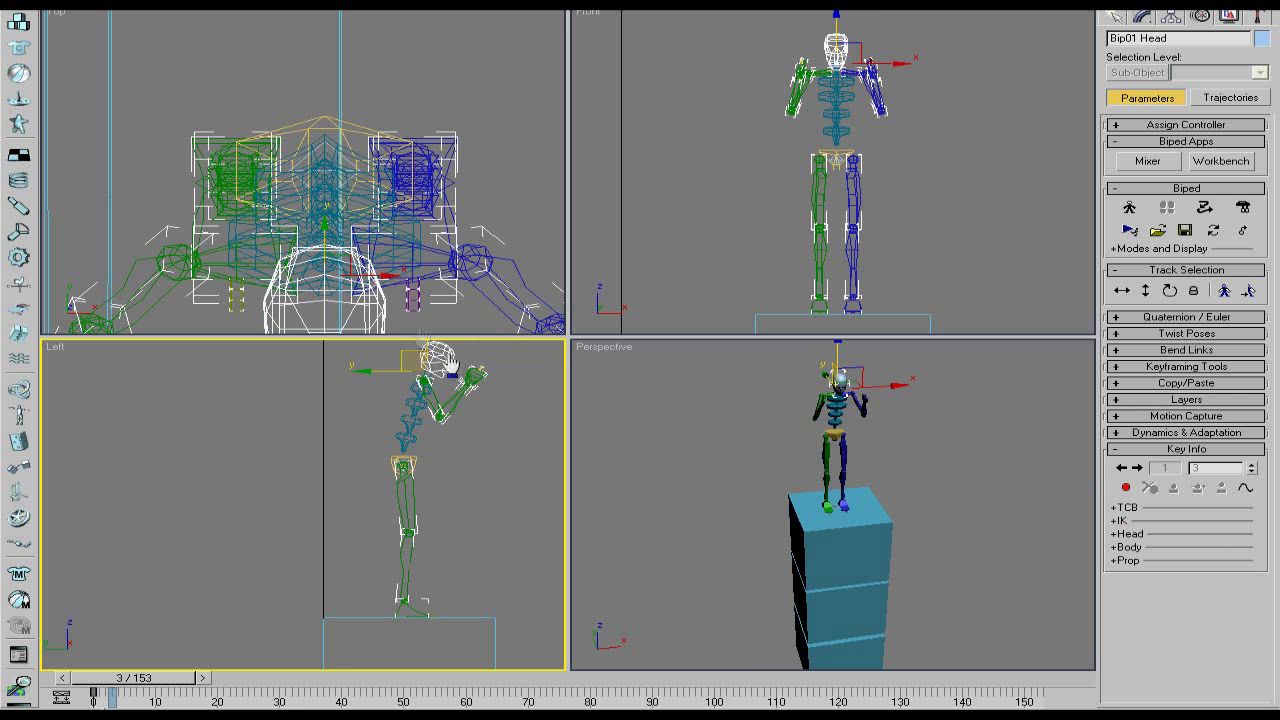
pyautogui.press('e')
pyautogui.moveTo(482, 362); pyautogui.dragTo(468, 332)
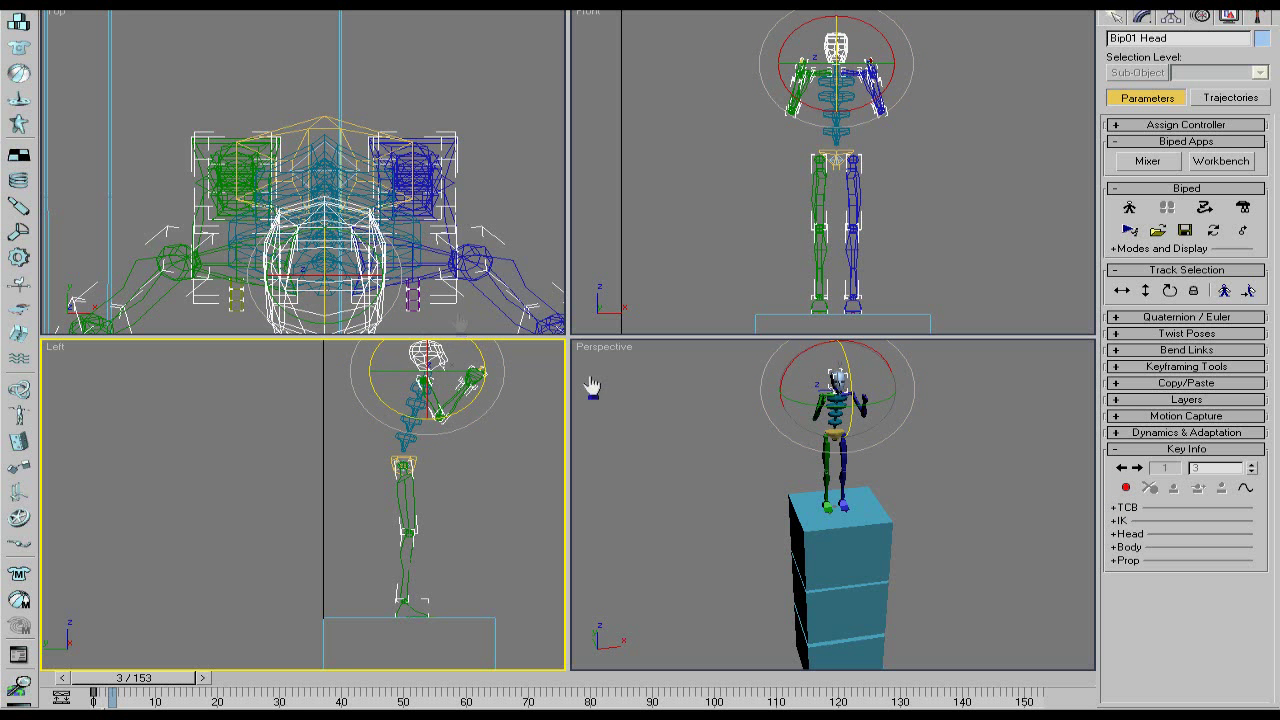
pyautogui.click(1127, 488)
# Go to frame 10, raise the whole biped well above the top box, and set a vertical body key.
pyautogui.click(33, 683)
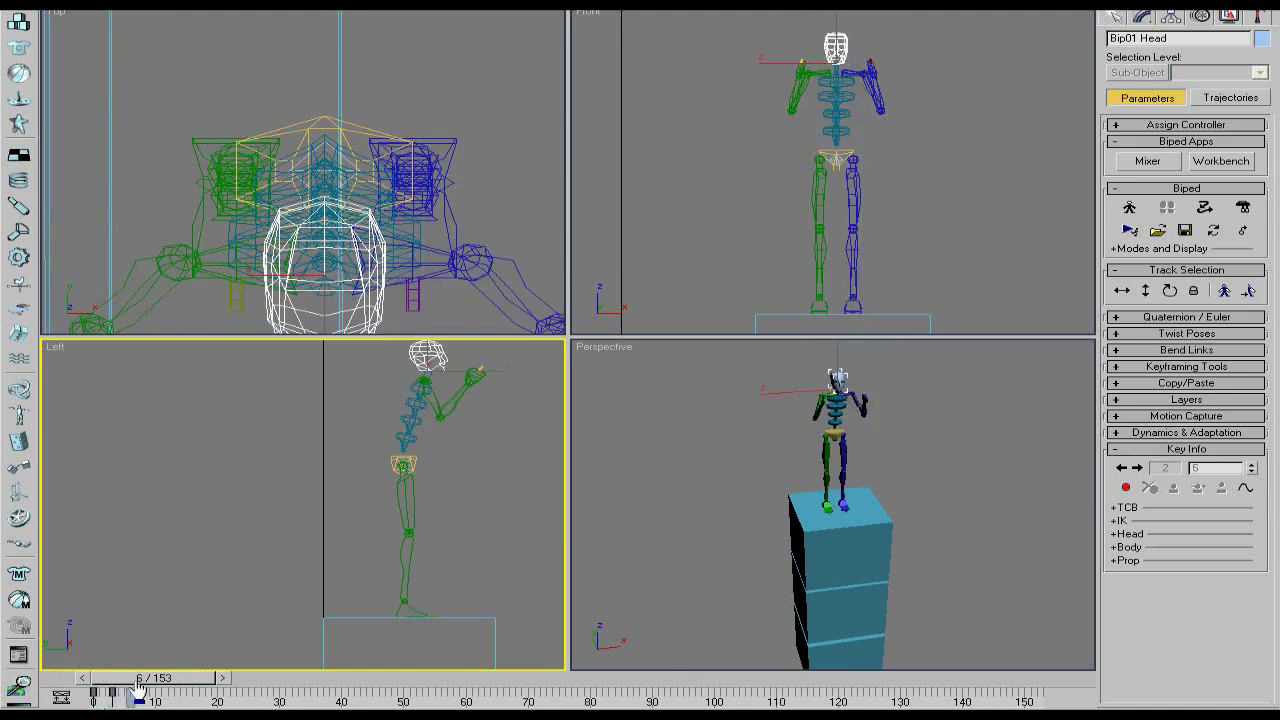
pyautogui.moveTo(128, 690); pyautogui.dragTo(158, 688)
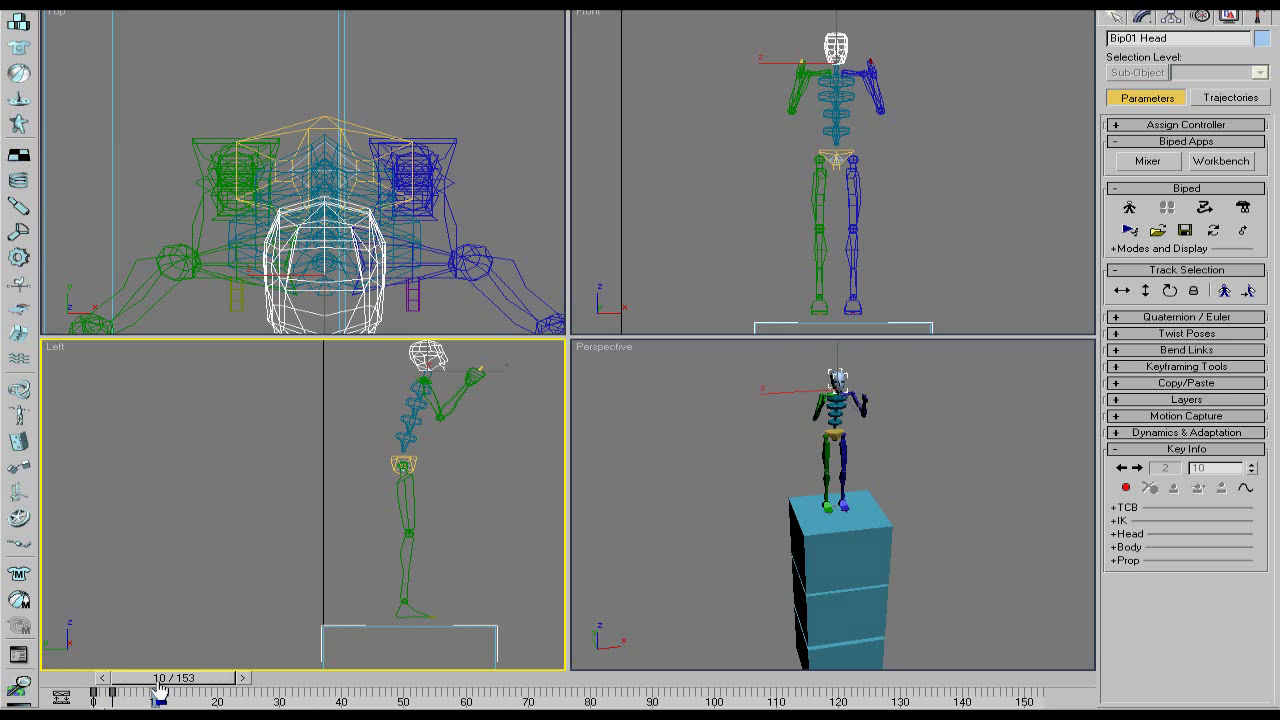
pyautogui.moveTo(160, 688); pyautogui.dragTo(155, 690)
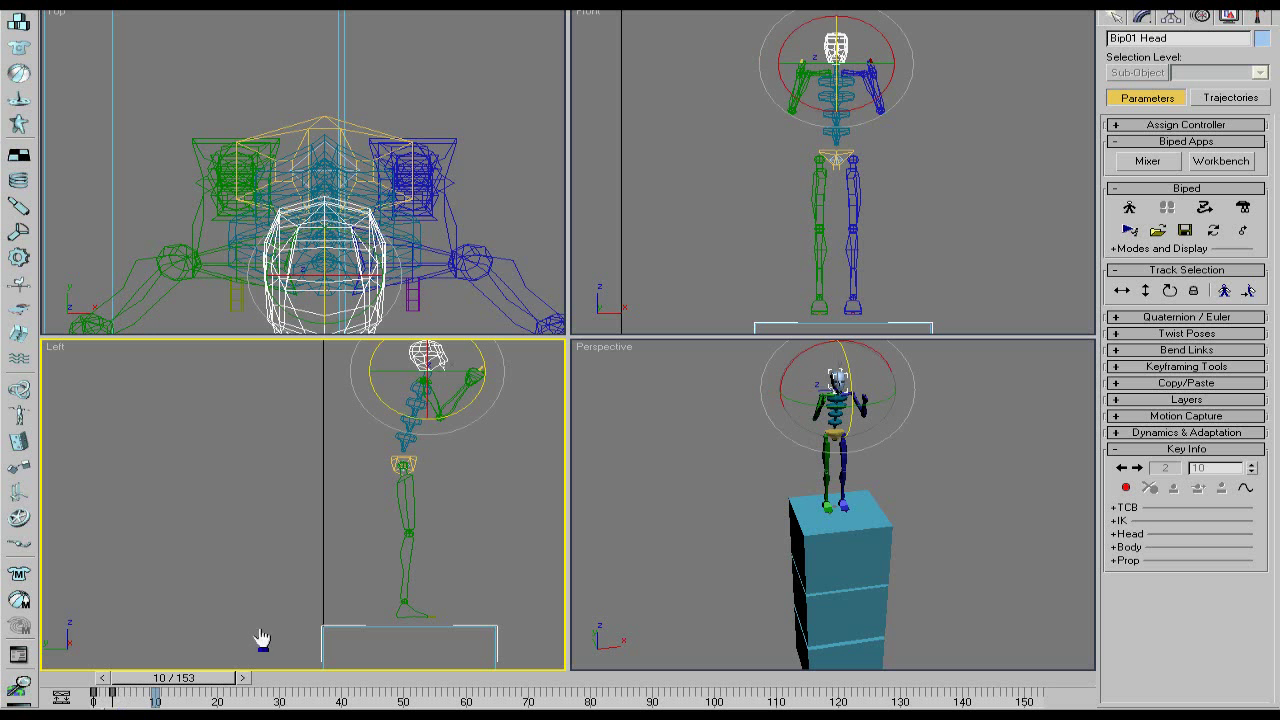
pyautogui.scroll(-3, 493, 498)
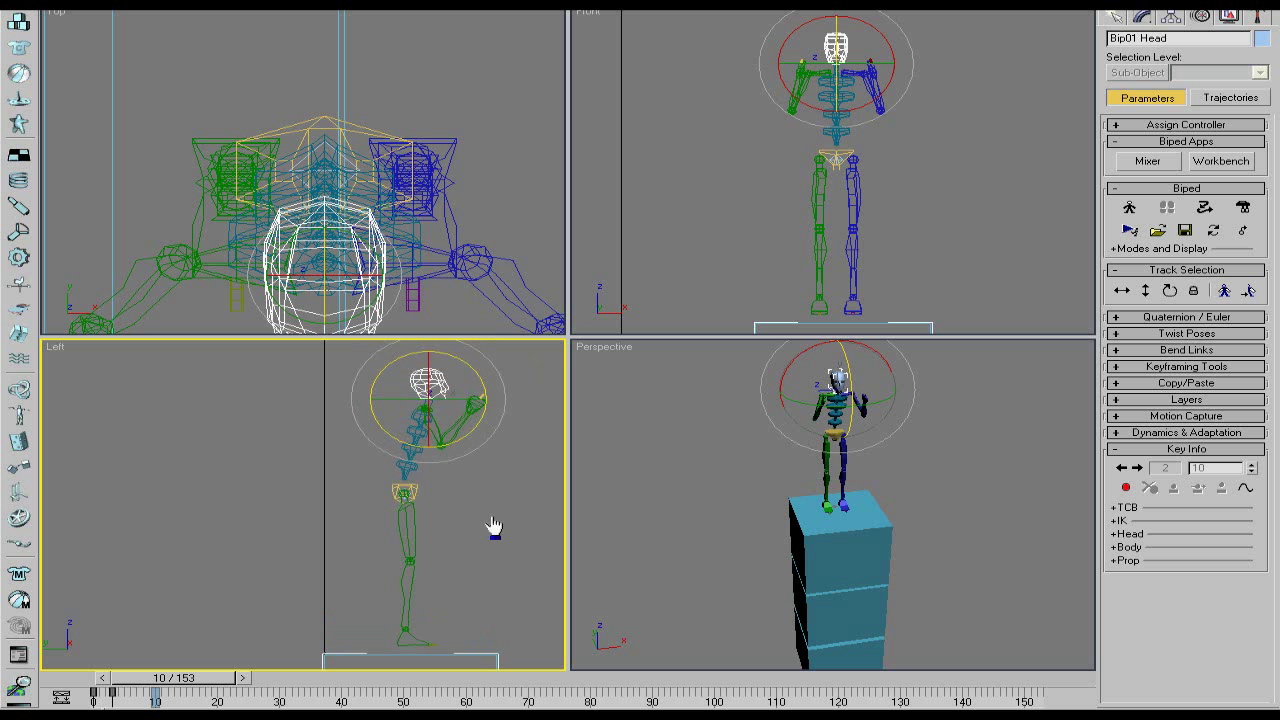
pyautogui.click(1146, 290)
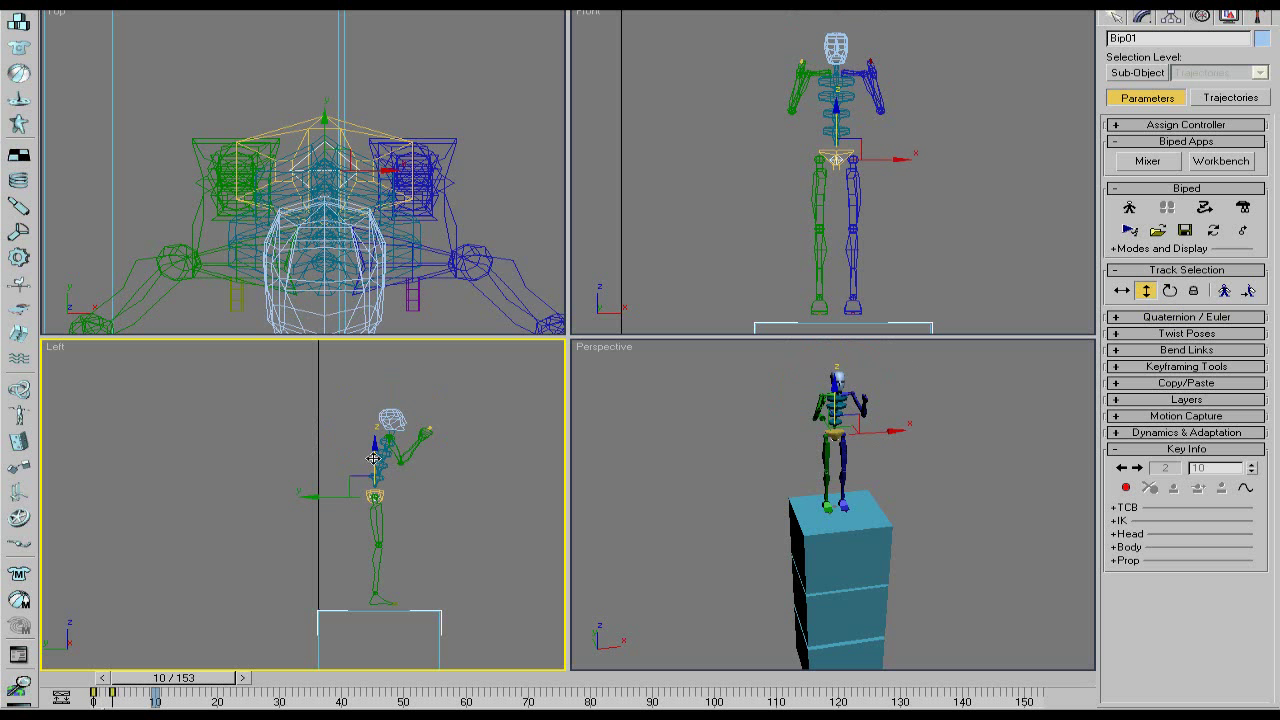
pyautogui.moveTo(372, 458); pyautogui.dragTo(379, 366)
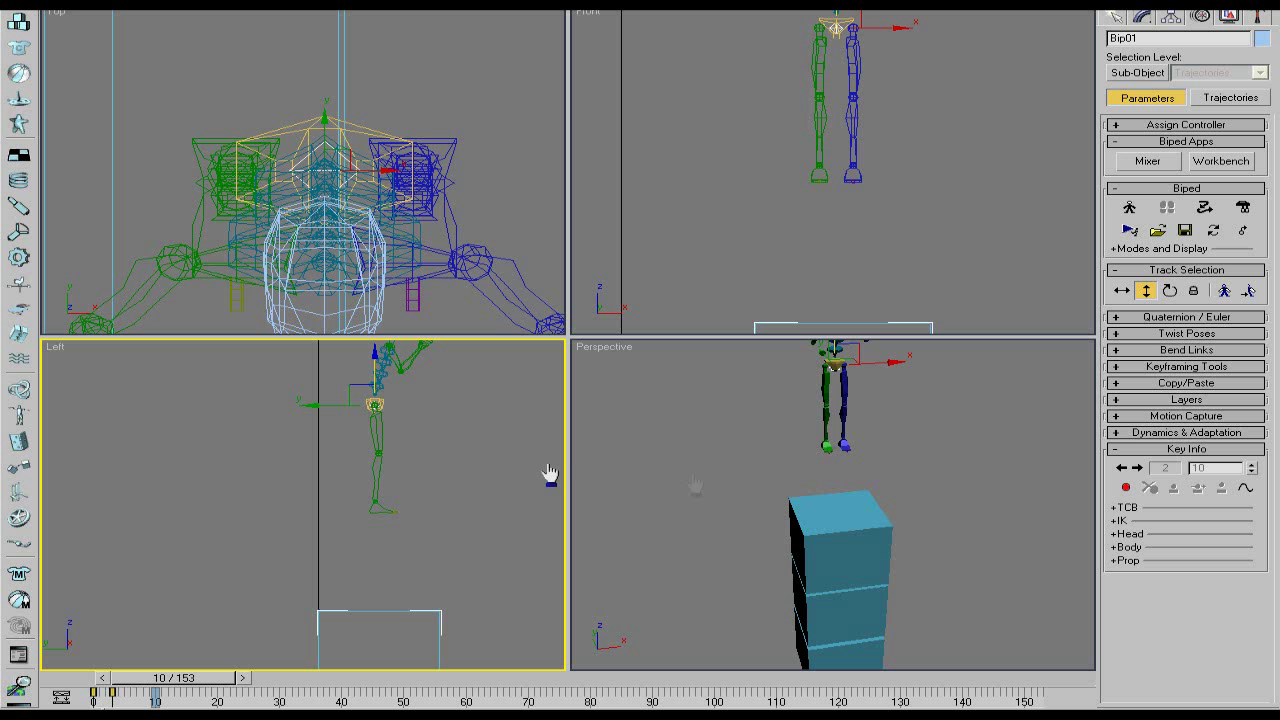
pyautogui.moveTo(445, 446); pyautogui.dragTo(436, 512)
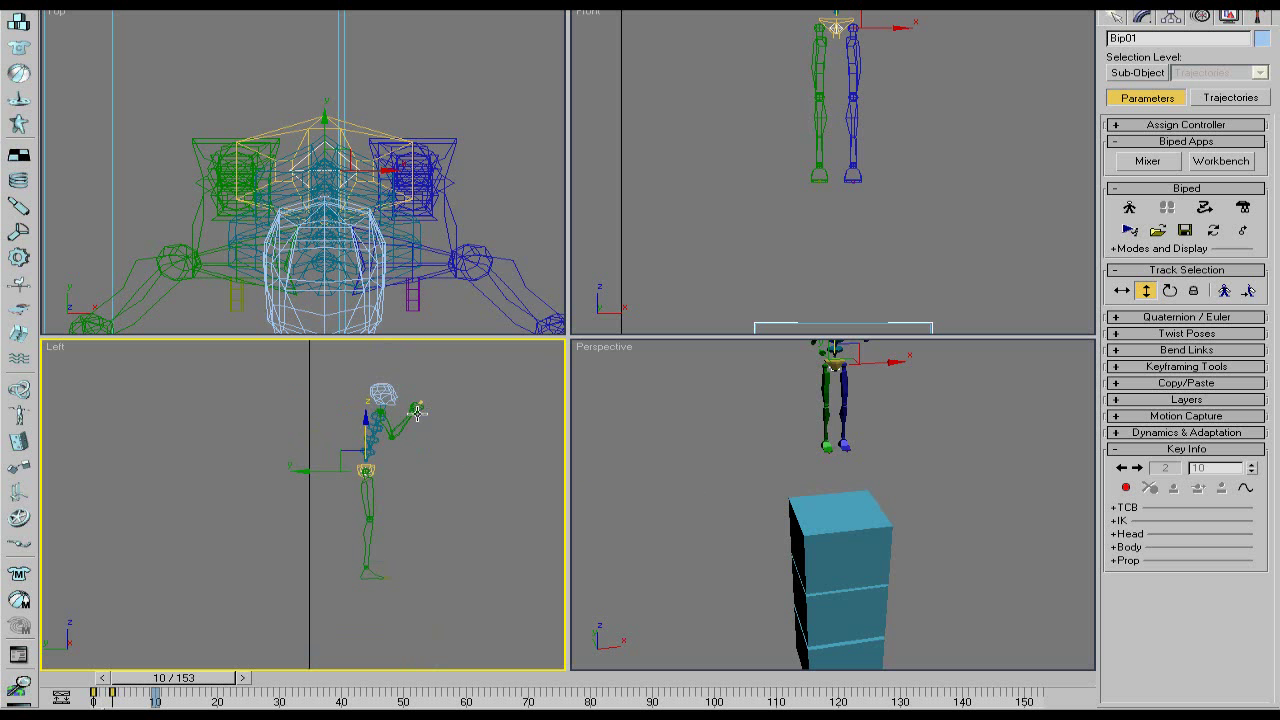
pyautogui.click(1125, 488)
# At frame 10, stretch both biped hands above the head, tilt the head further back, and set a key for the arms and the head.
pyautogui.doubleClick(419, 415)
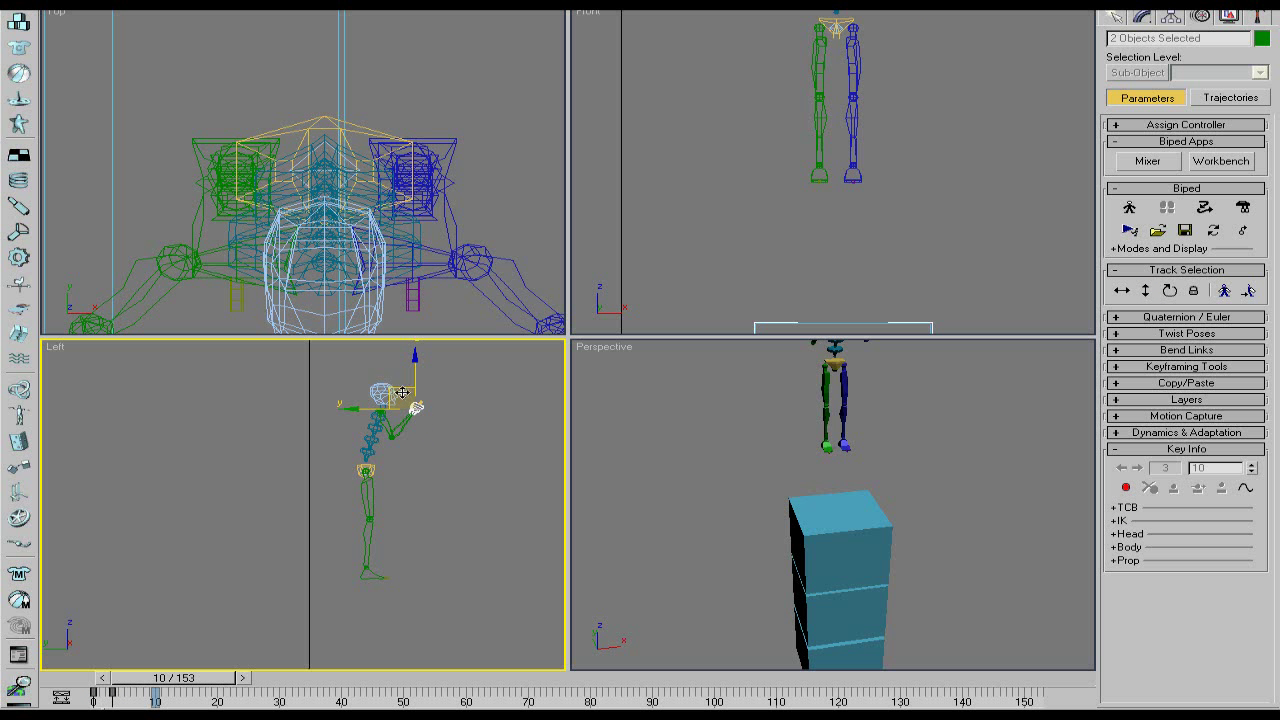
pyautogui.moveTo(402, 393); pyautogui.dragTo(380, 336)
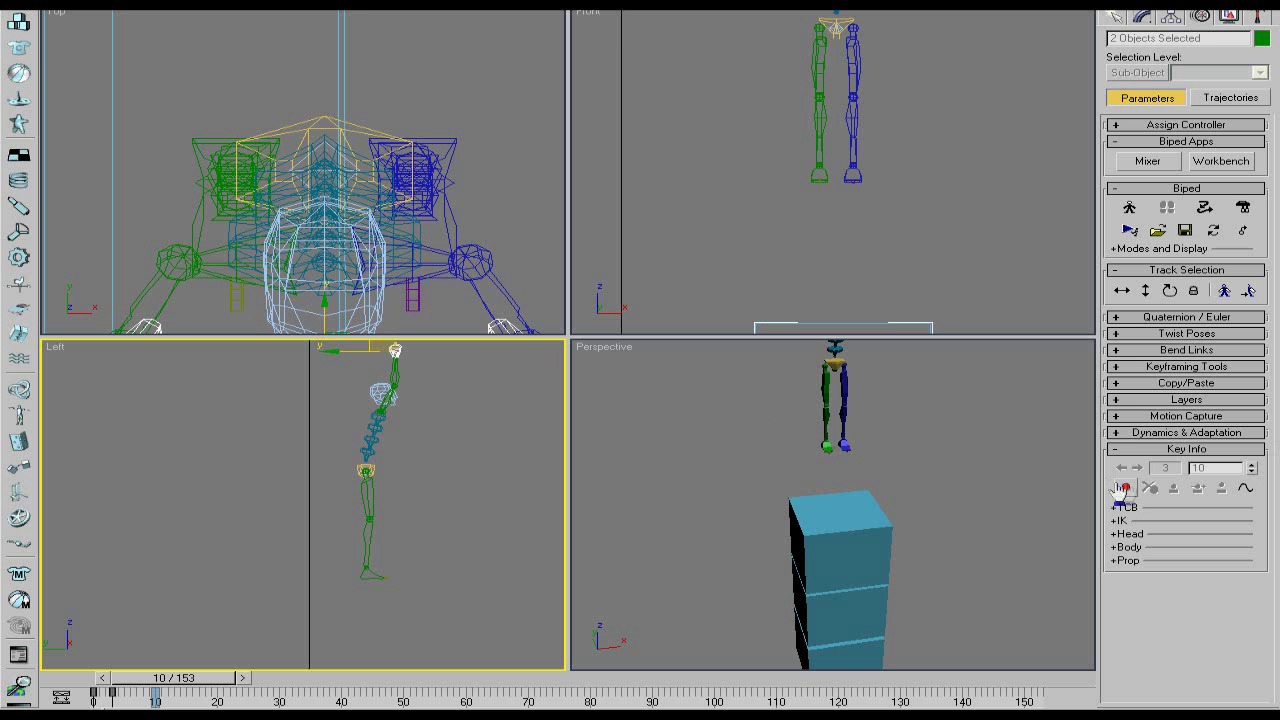
pyautogui.click(379, 394)
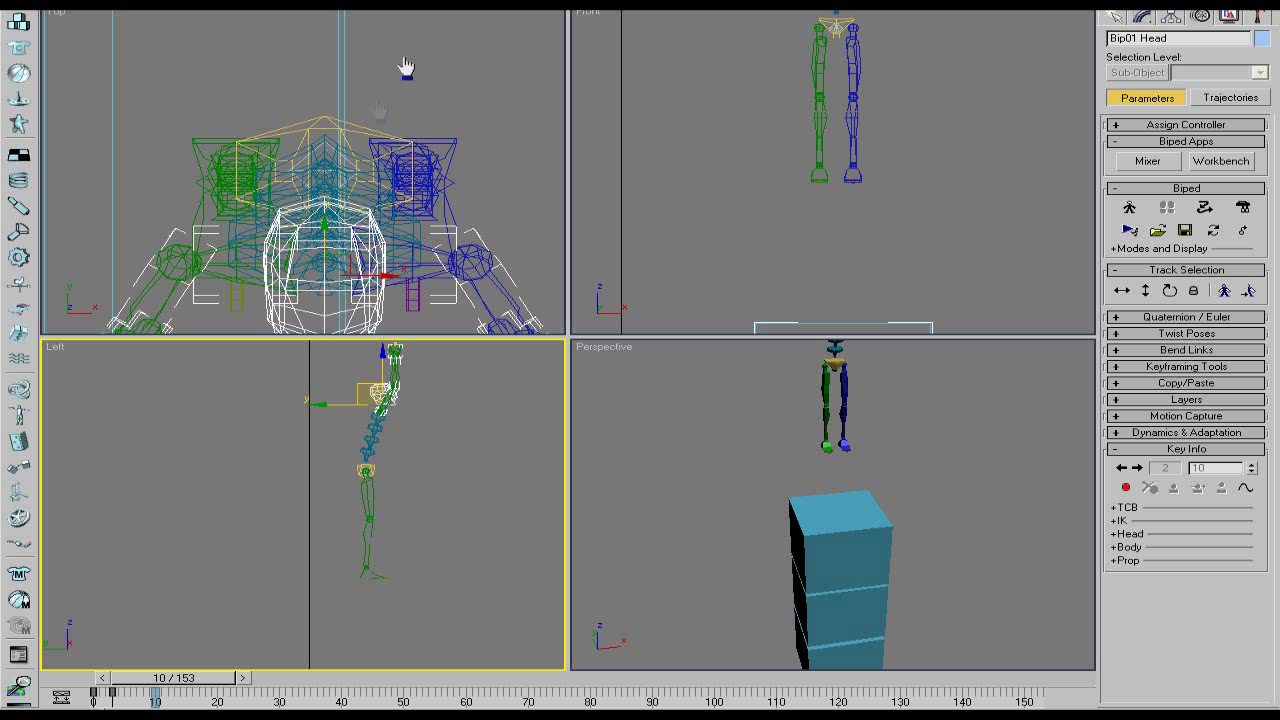
pyautogui.click(417, 5)
pyautogui.moveTo(406, 360); pyautogui.dragTo(386, 374)
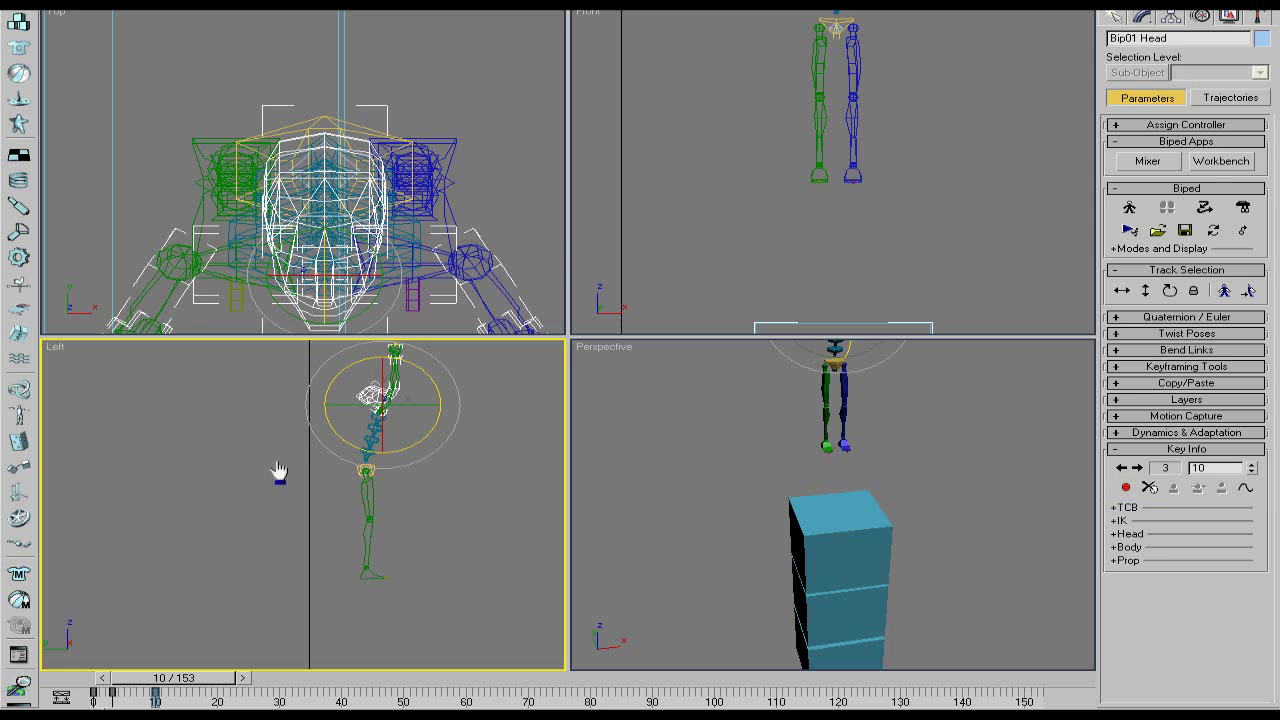
# At frame 10, rotate Bip01 Spine backward about 10 degrees to straighten the torso and set a key for it.
pyautogui.click(371, 454)
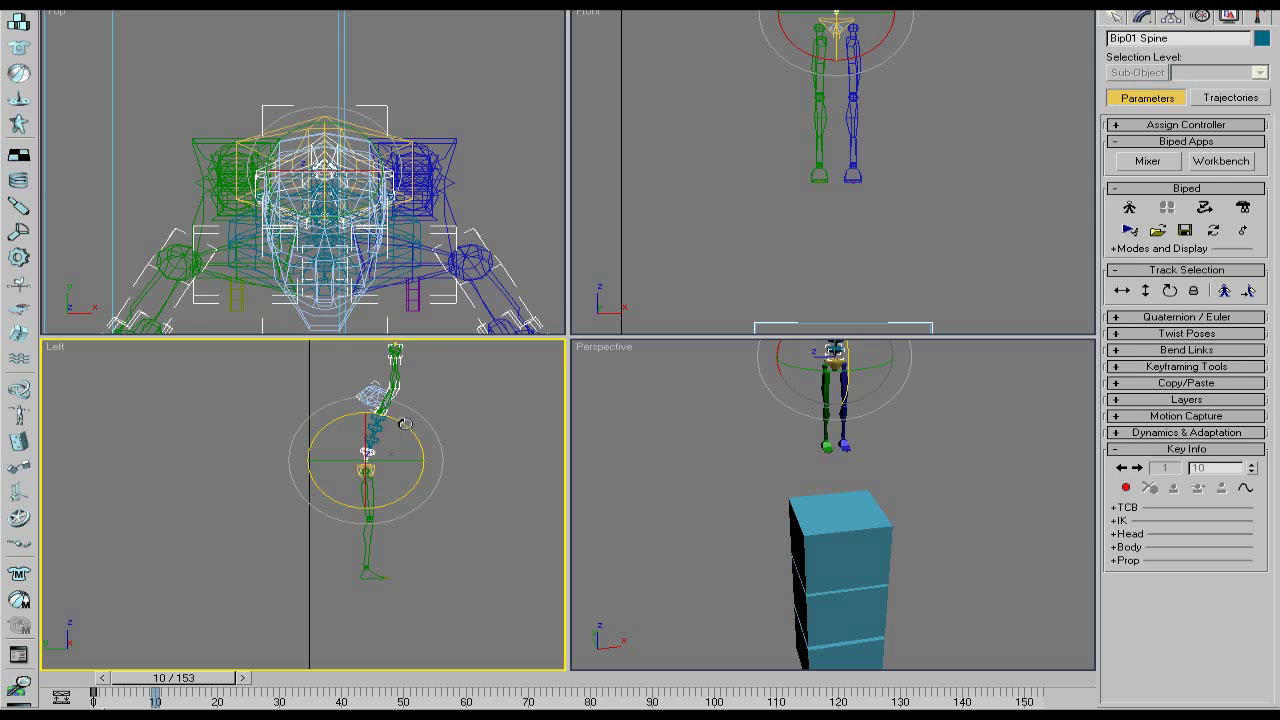
pyautogui.moveTo(397, 432); pyautogui.dragTo(386, 418)
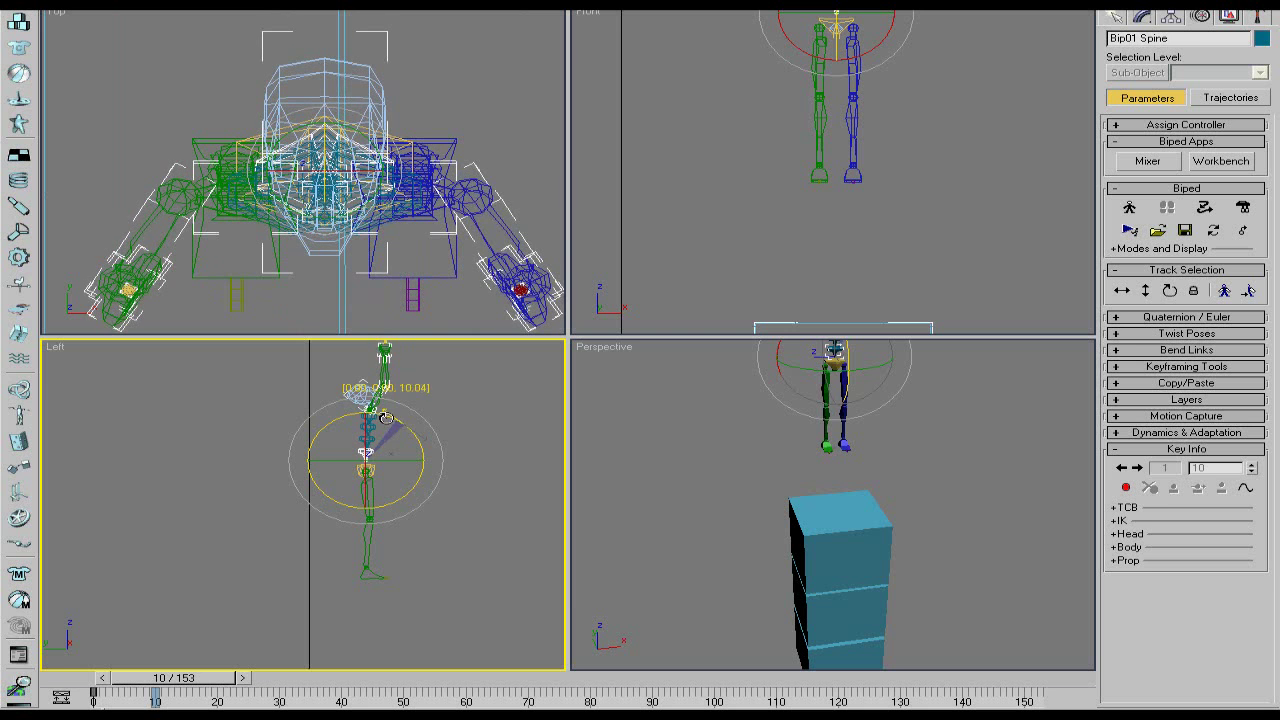
pyautogui.click(1149, 487)
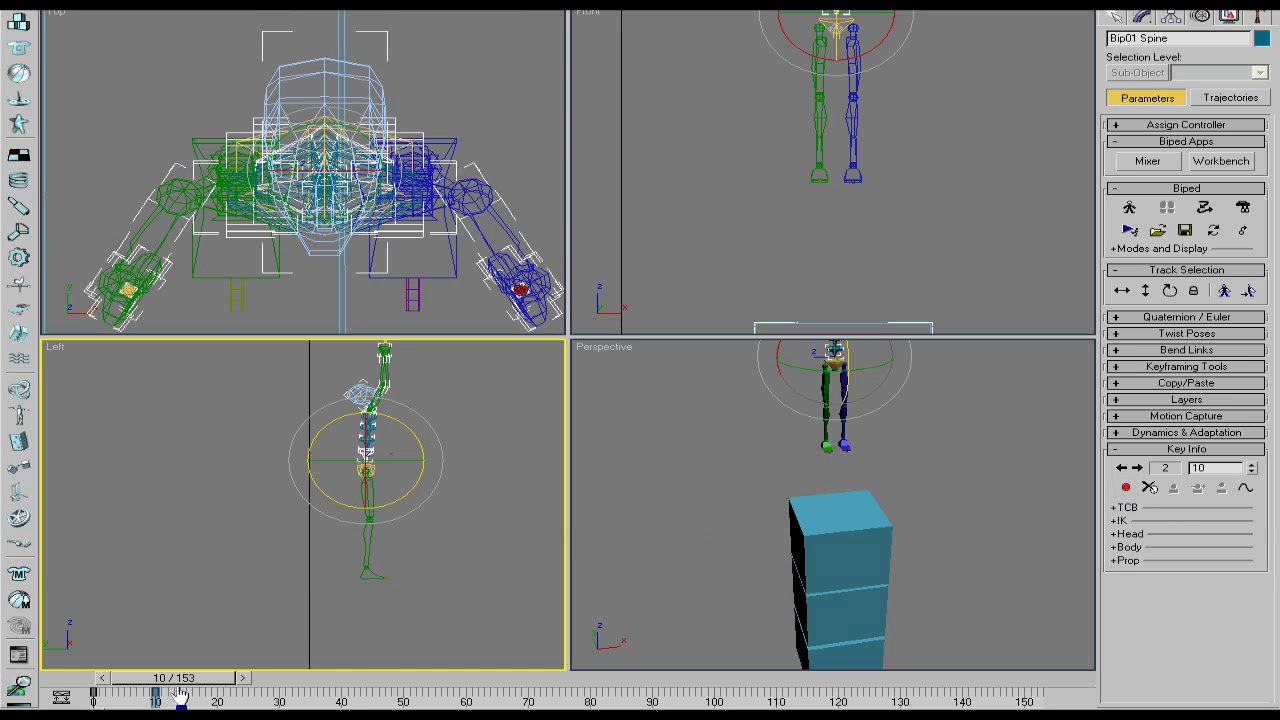
# Play the keyed jump from frame 0 with the box tower in the perspective view, and return to frame 0.
pyautogui.moveTo(177, 684); pyautogui.dragTo(92, 685)
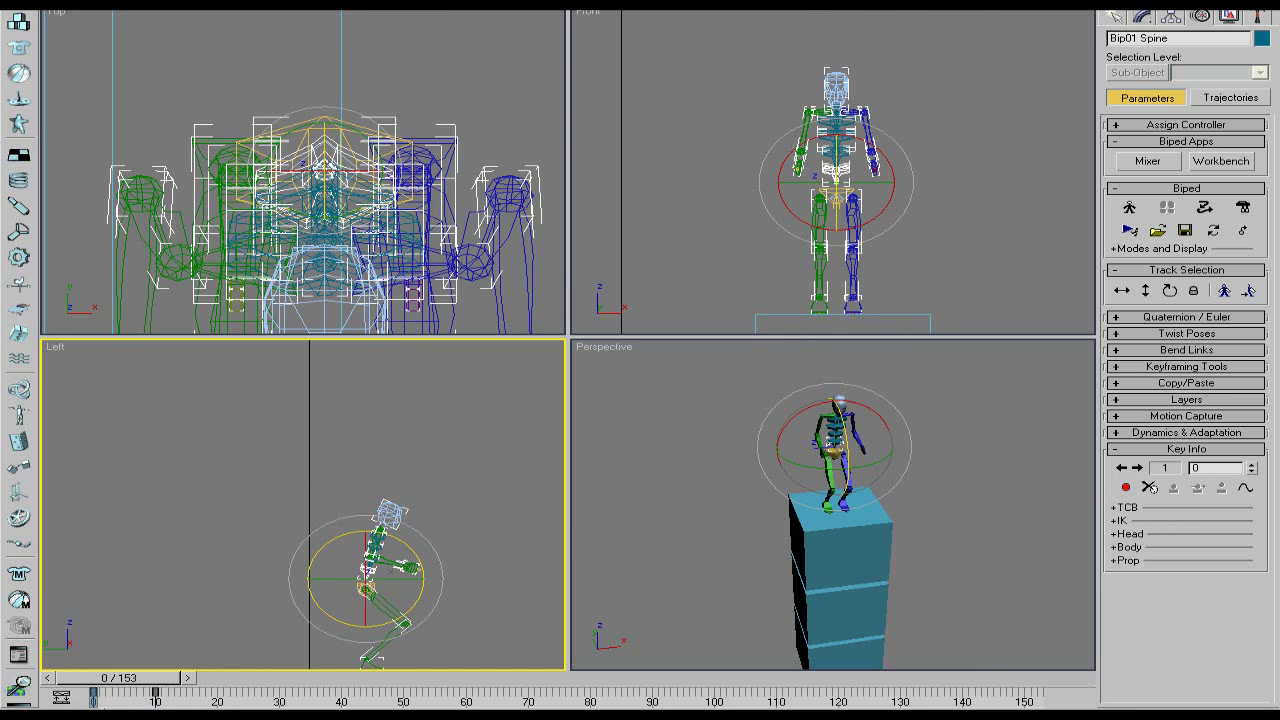
pyautogui.press('/')
pyautogui.middleClick(960, 549)
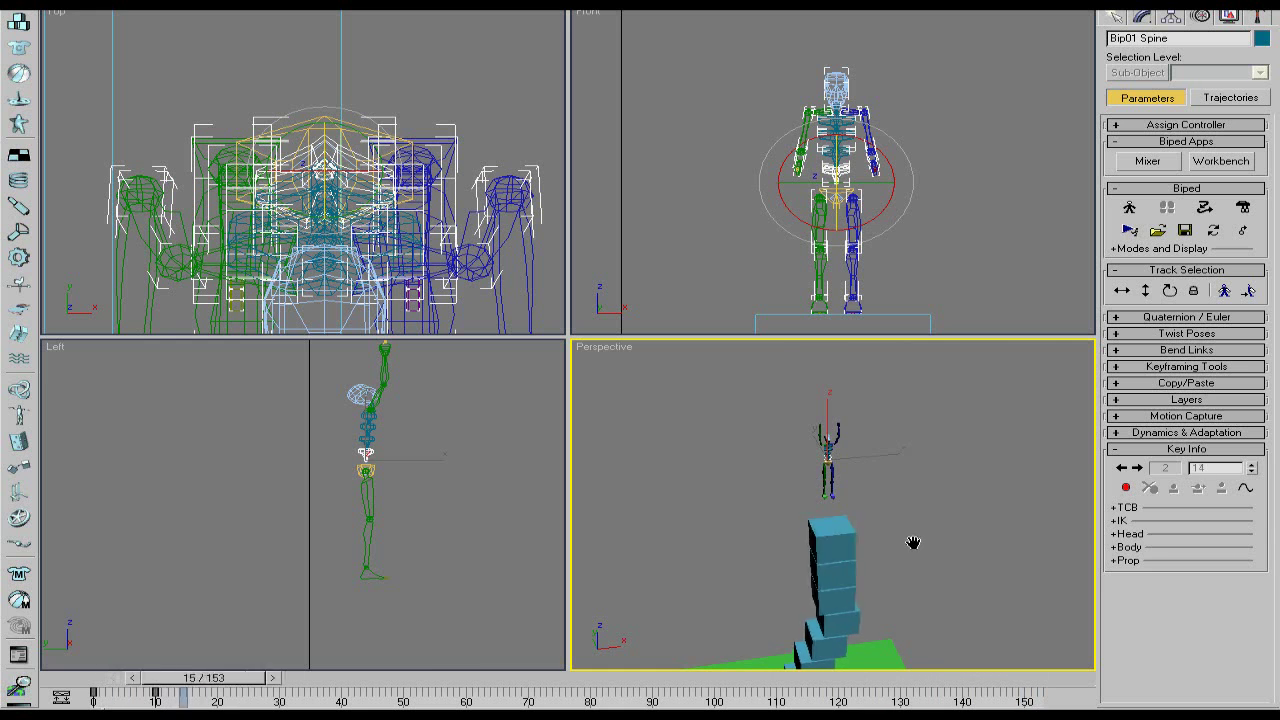
pyautogui.moveTo(436, 685); pyautogui.dragTo(34, 679)
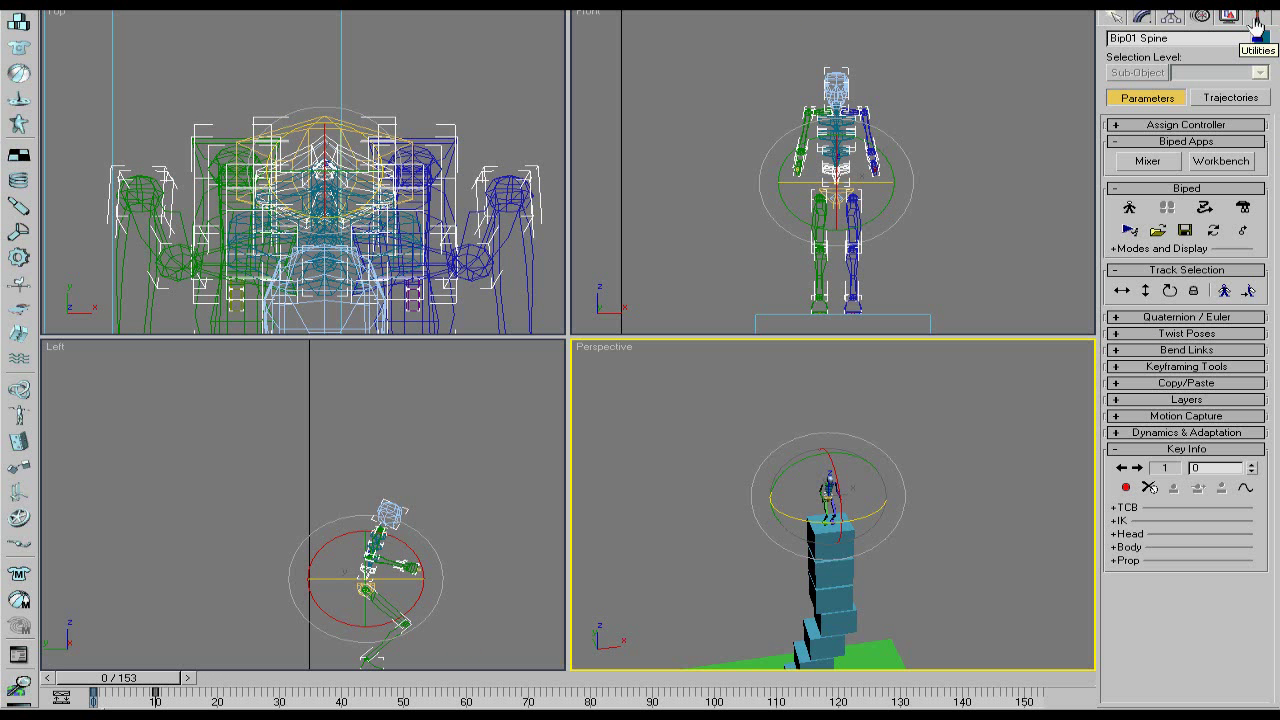
# Open the reactor utility and expand its Preview & Animation and Havok 1 World settings.
pyautogui.click(1257, 18)
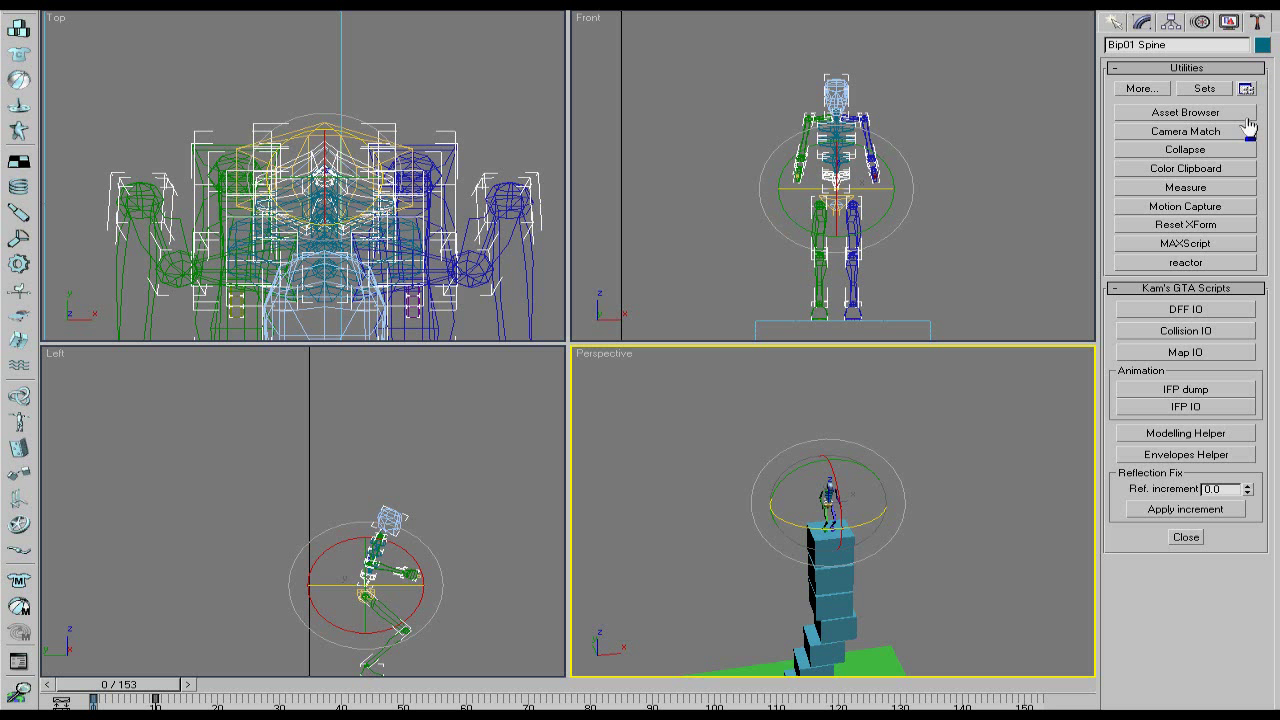
pyautogui.click(1160, 264)
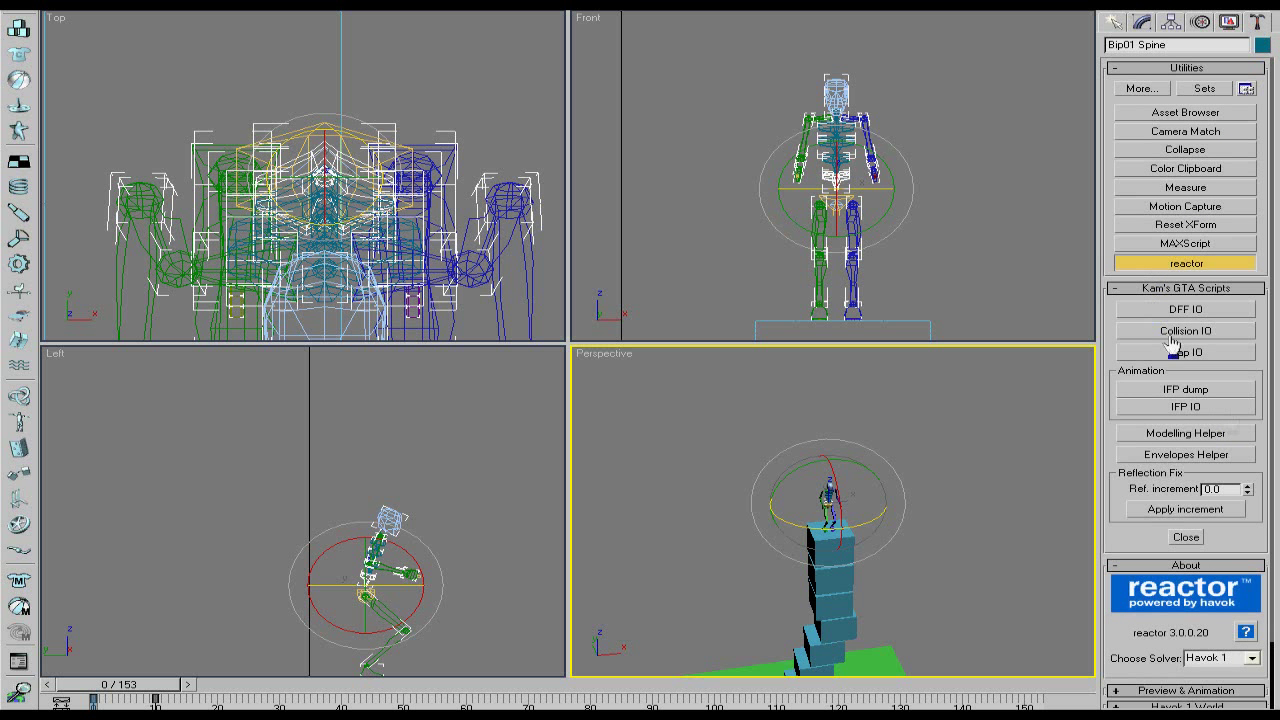
pyautogui.moveTo(1252, 440); pyautogui.dragTo(1250, 350)
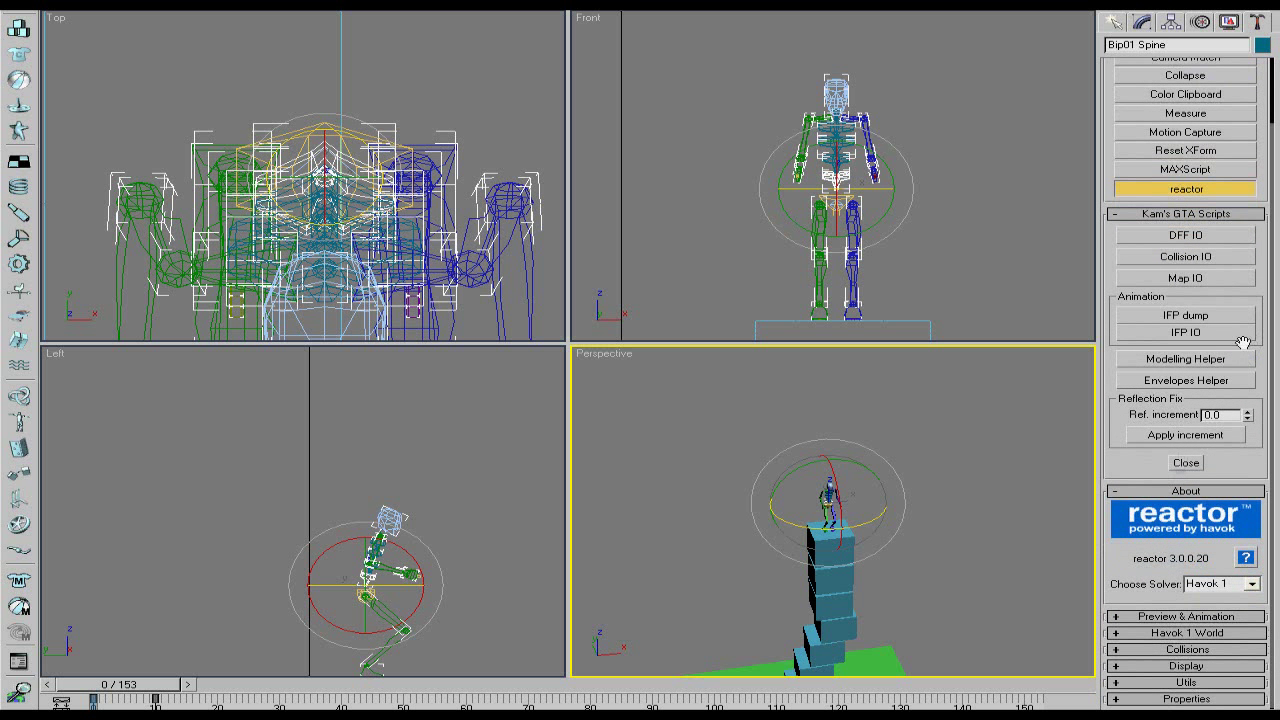
pyautogui.click(1117, 633)
pyautogui.click(1117, 354)
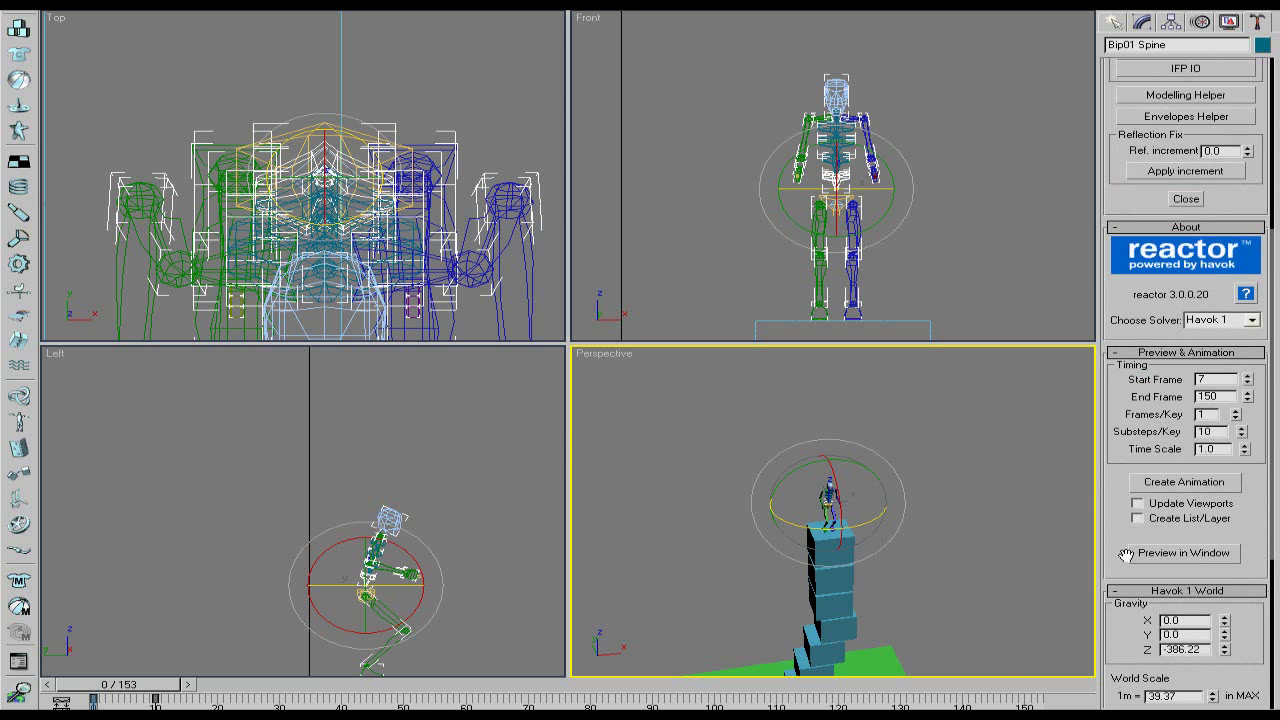
pyautogui.moveTo(1125, 555); pyautogui.dragTo(1123, 458)
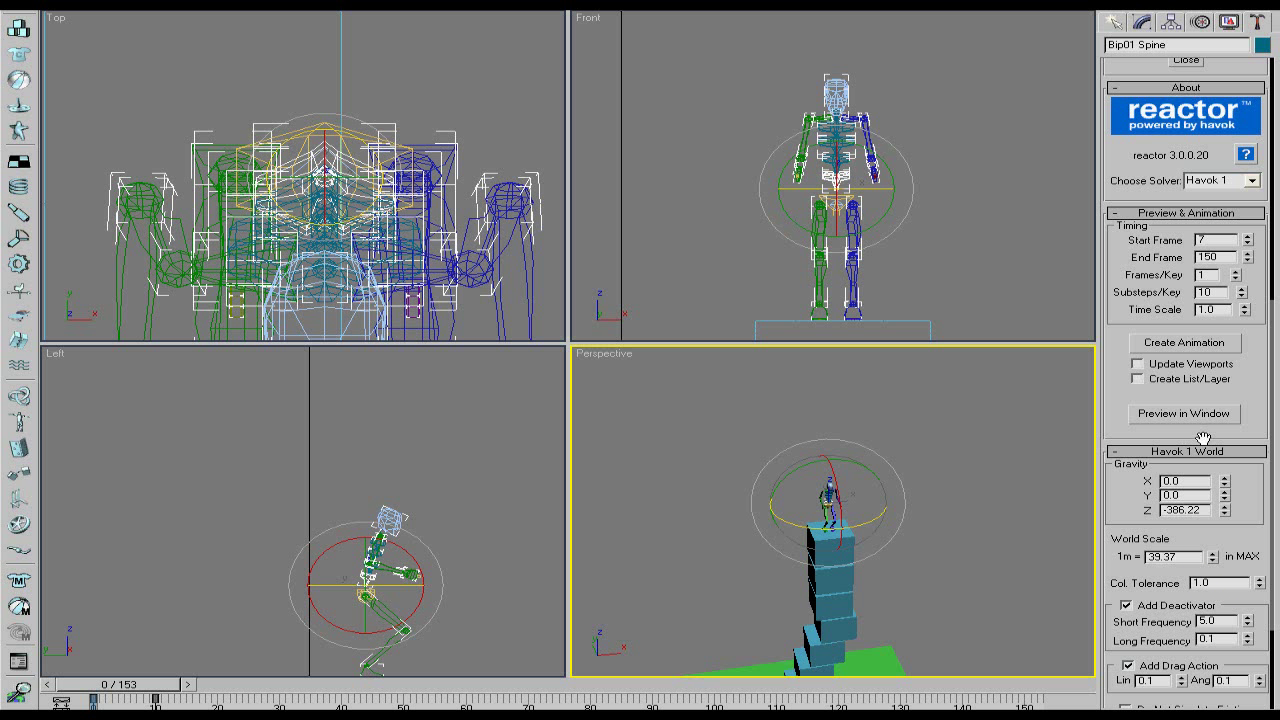
# Set the reactor start frame to 10, then run the simulation in the preview window and close the preview.
pyautogui.moveTo(1220, 242); pyautogui.dragTo(1112, 250)
pyautogui.write('10')
pyautogui.click(1195, 413)
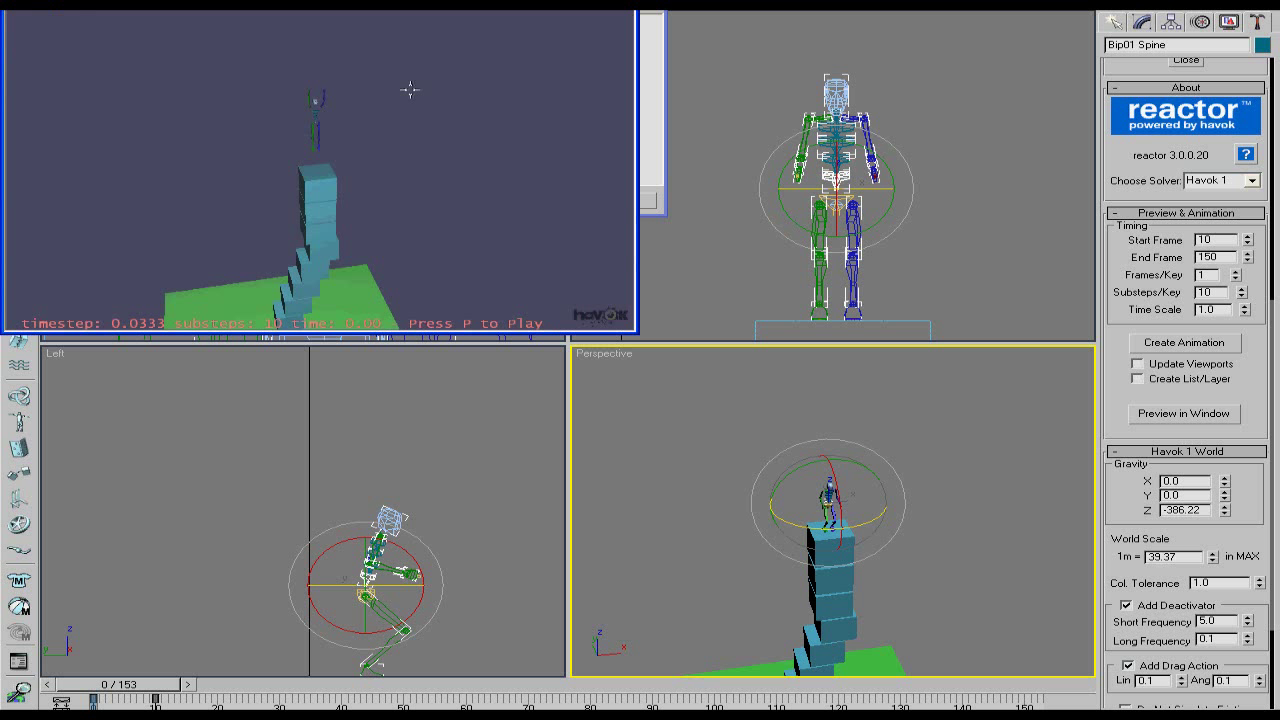
pyautogui.press('p')
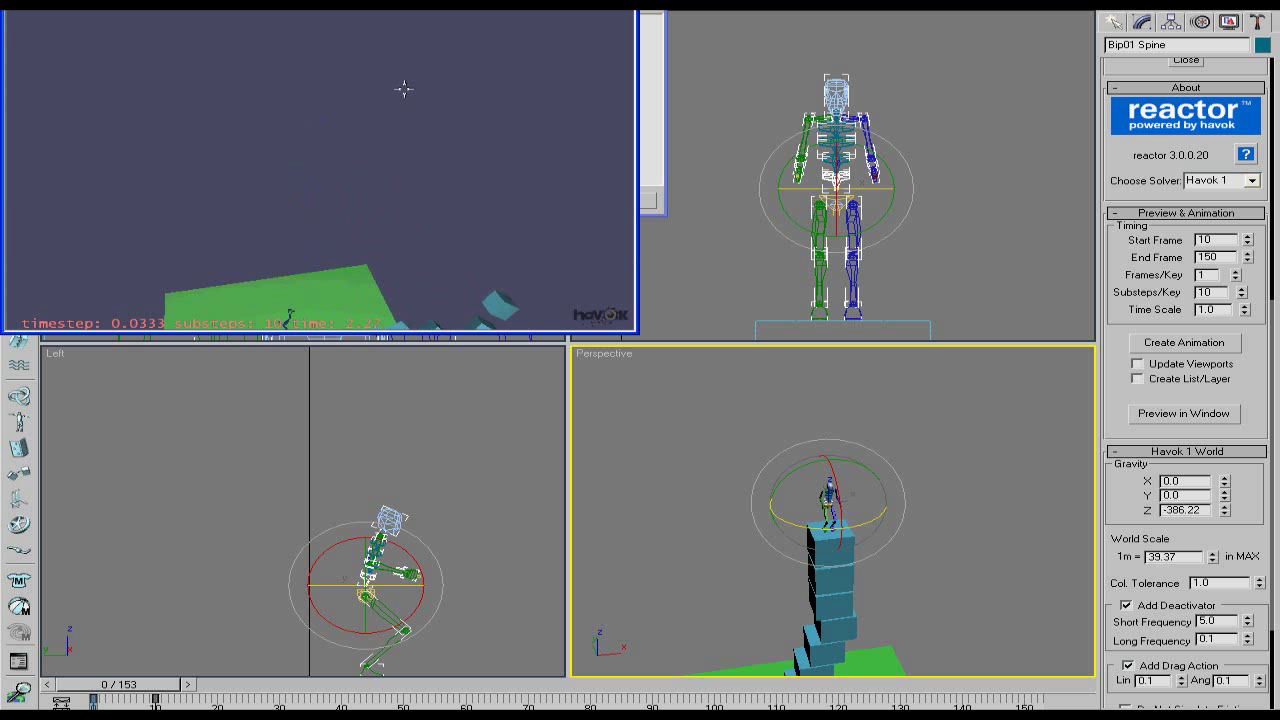
pyautogui.press('p')
pyautogui.press('Escape')
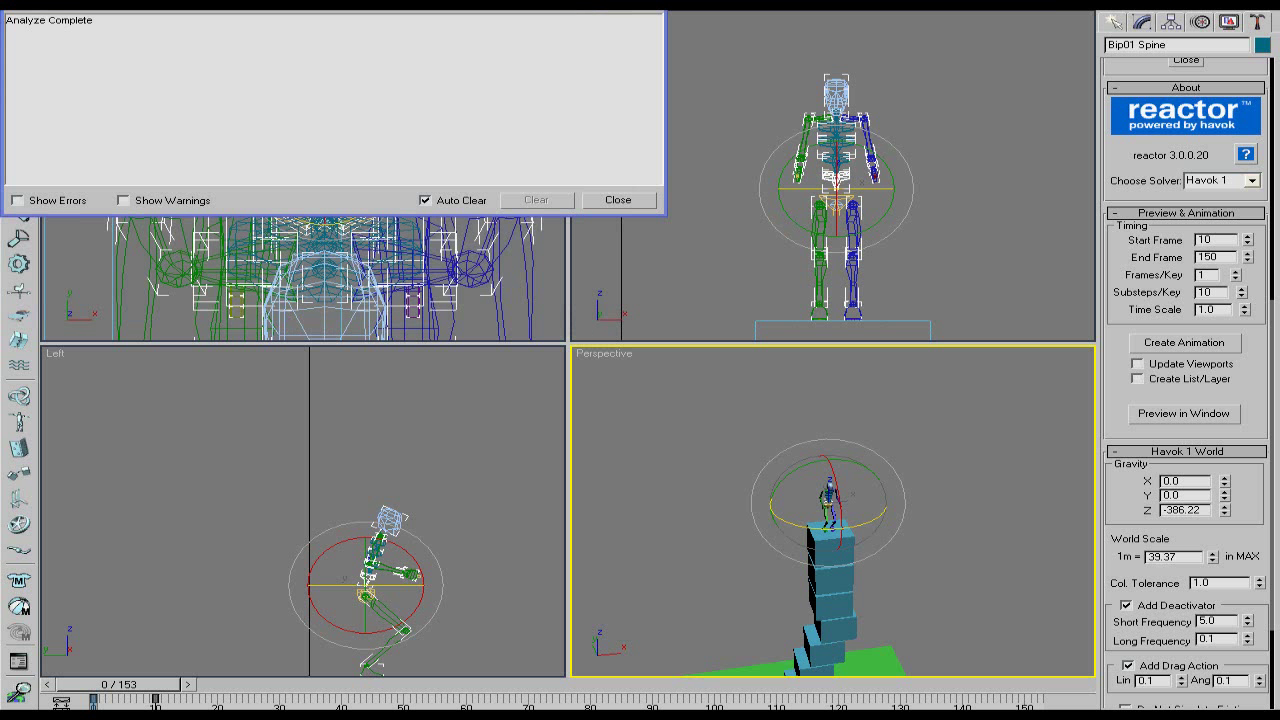
pyautogui.press('Escape')
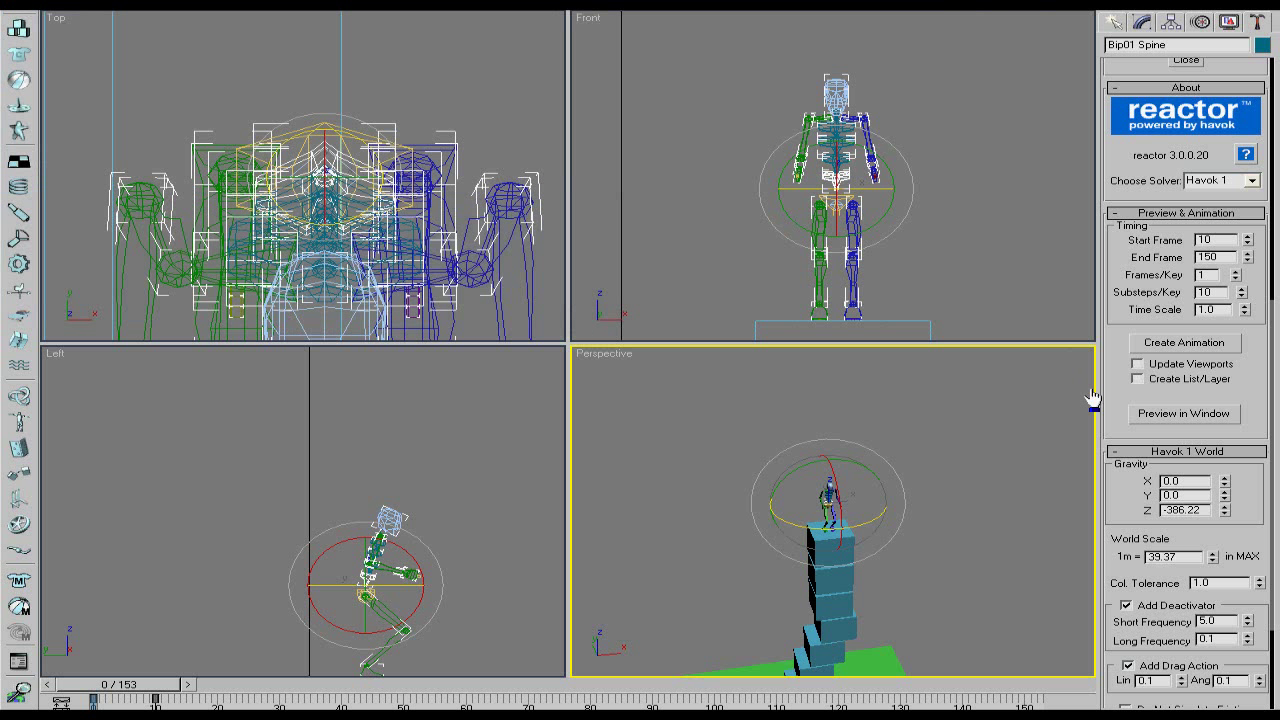
# Create the reactor animation as keyframes from the simulation, accepting the confirmation and dismissing the analysis report.
pyautogui.click(1176, 346)
pyautogui.click(597, 364)
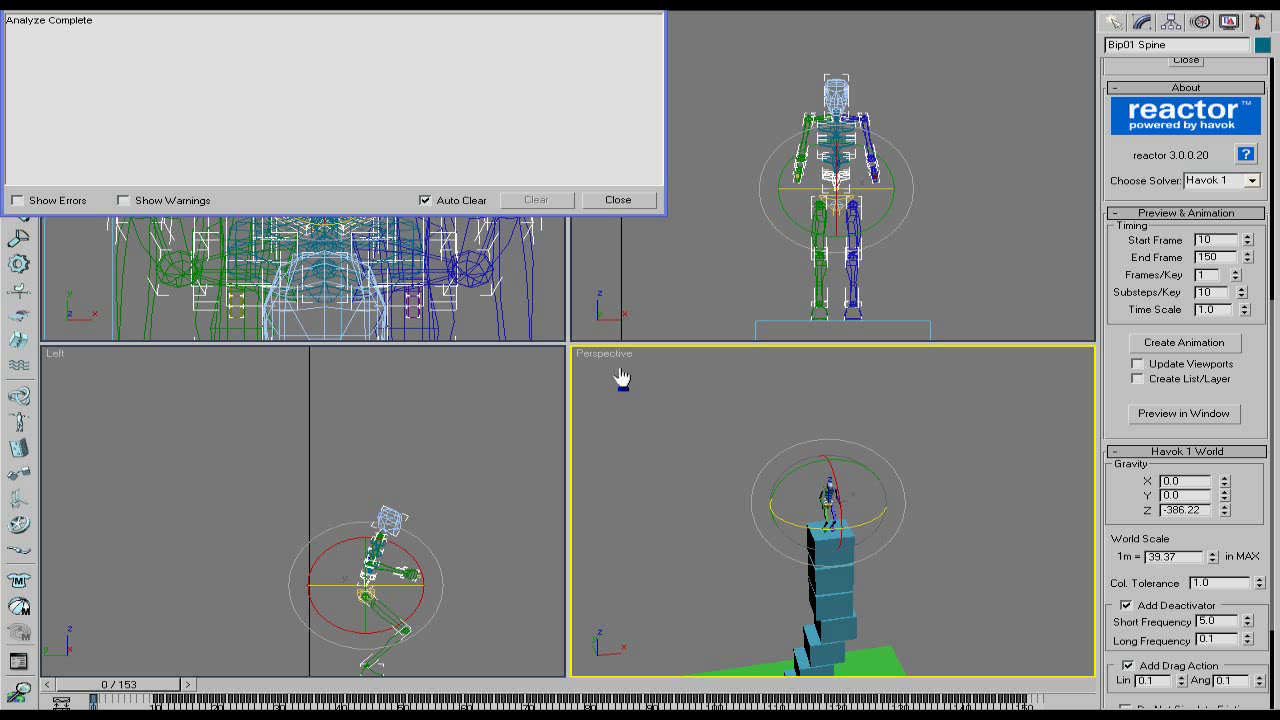
pyautogui.click(652, 6)
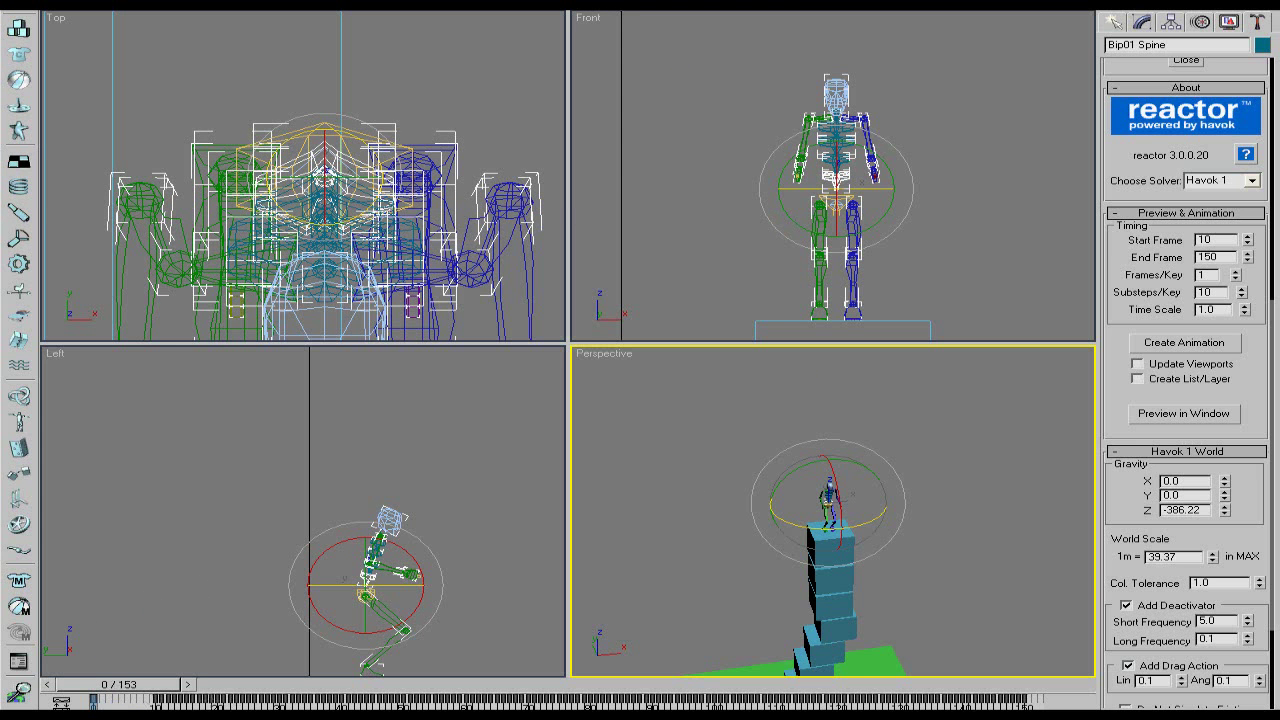
# Deselect the biped, play the simulated jump up close in the perspective view, and return to frame 0.
pyautogui.moveTo(116, 686)
pyautogui.mouseDown()
pyautogui.moveTo(196, 697)
pyautogui.moveTo(110, 690)
pyautogui.mouseUp()
pyautogui.click(948, 597)
pyautogui.scroll(4, 948, 586)
pyautogui.scroll(-2, 948, 586)
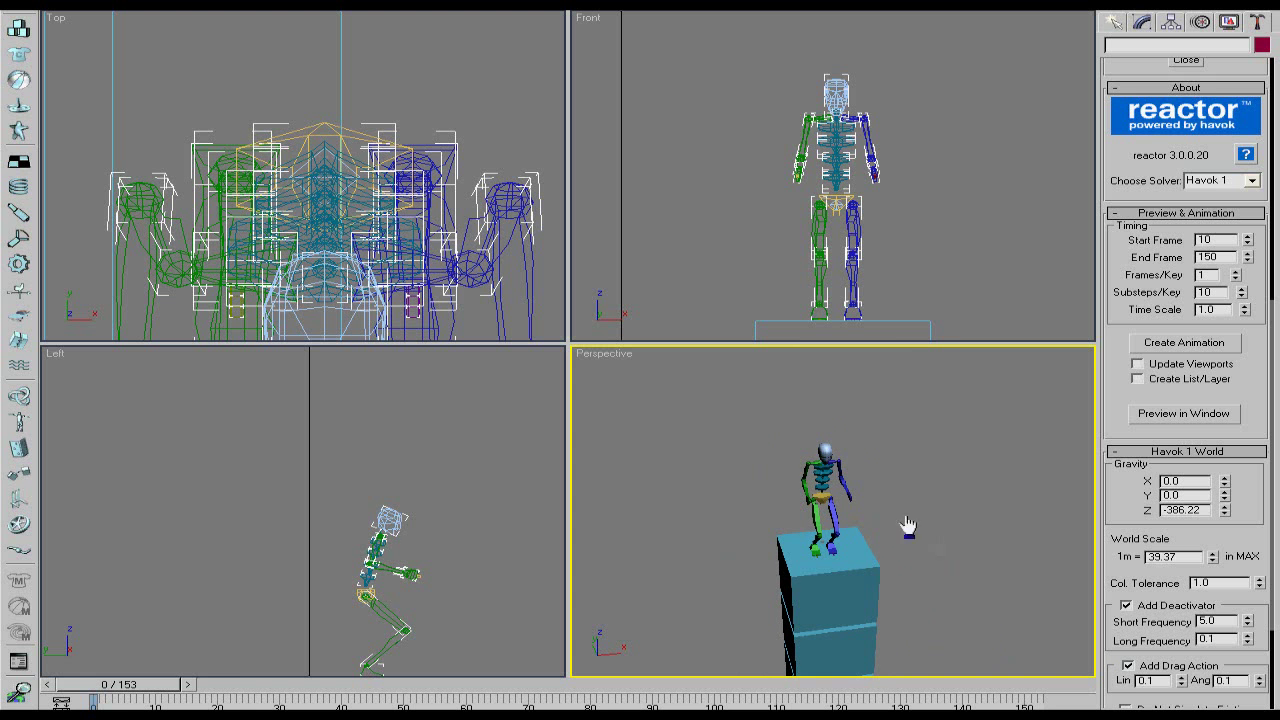
pyautogui.press('/')
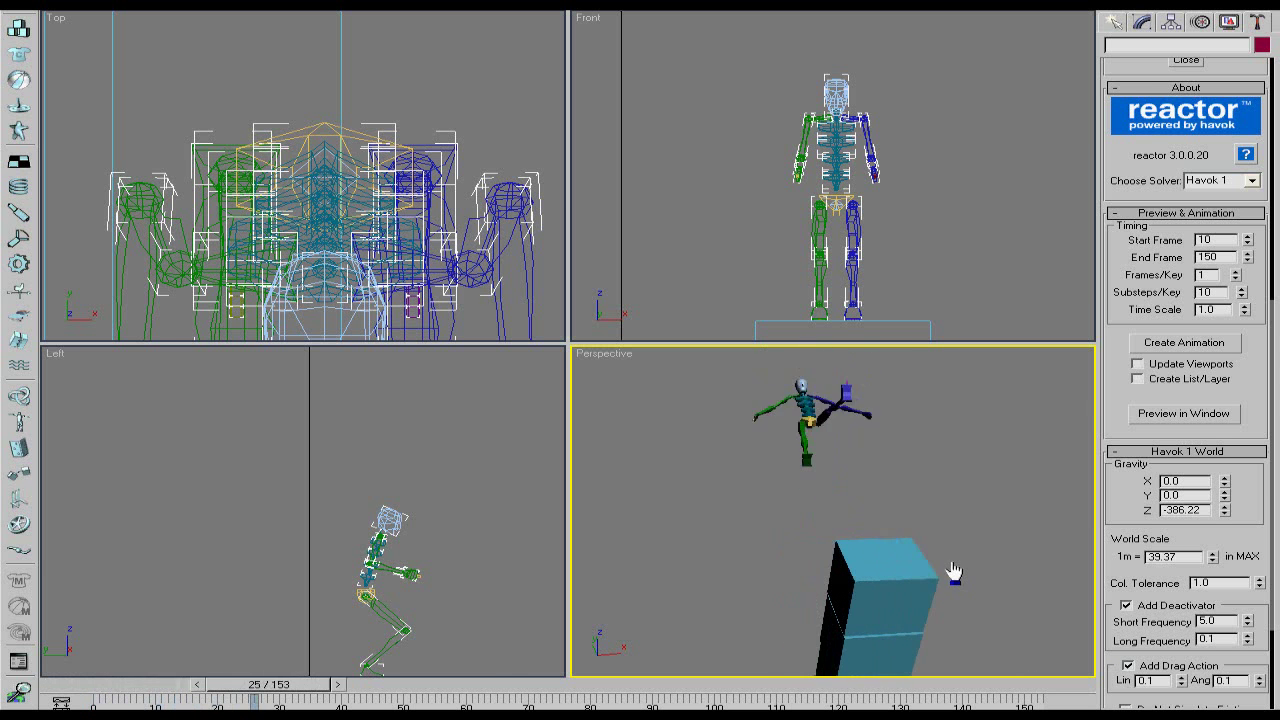
pyautogui.moveTo(562, 686); pyautogui.dragTo(54, 674)
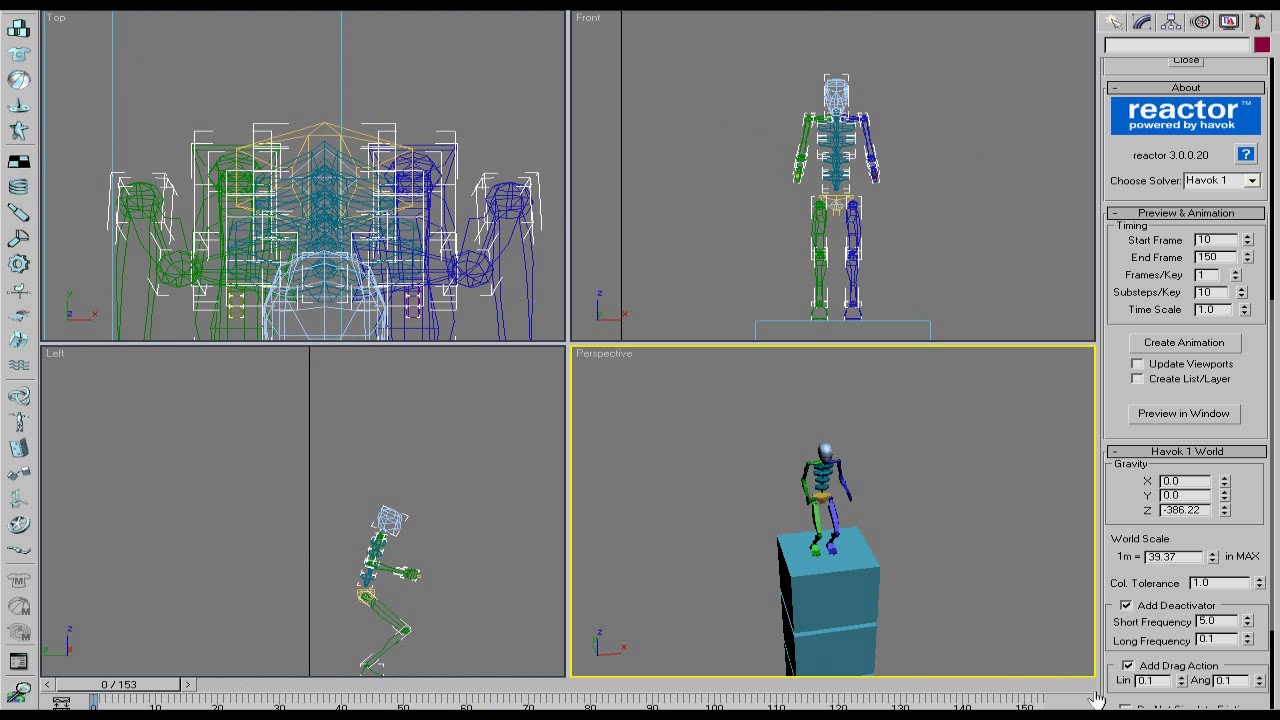